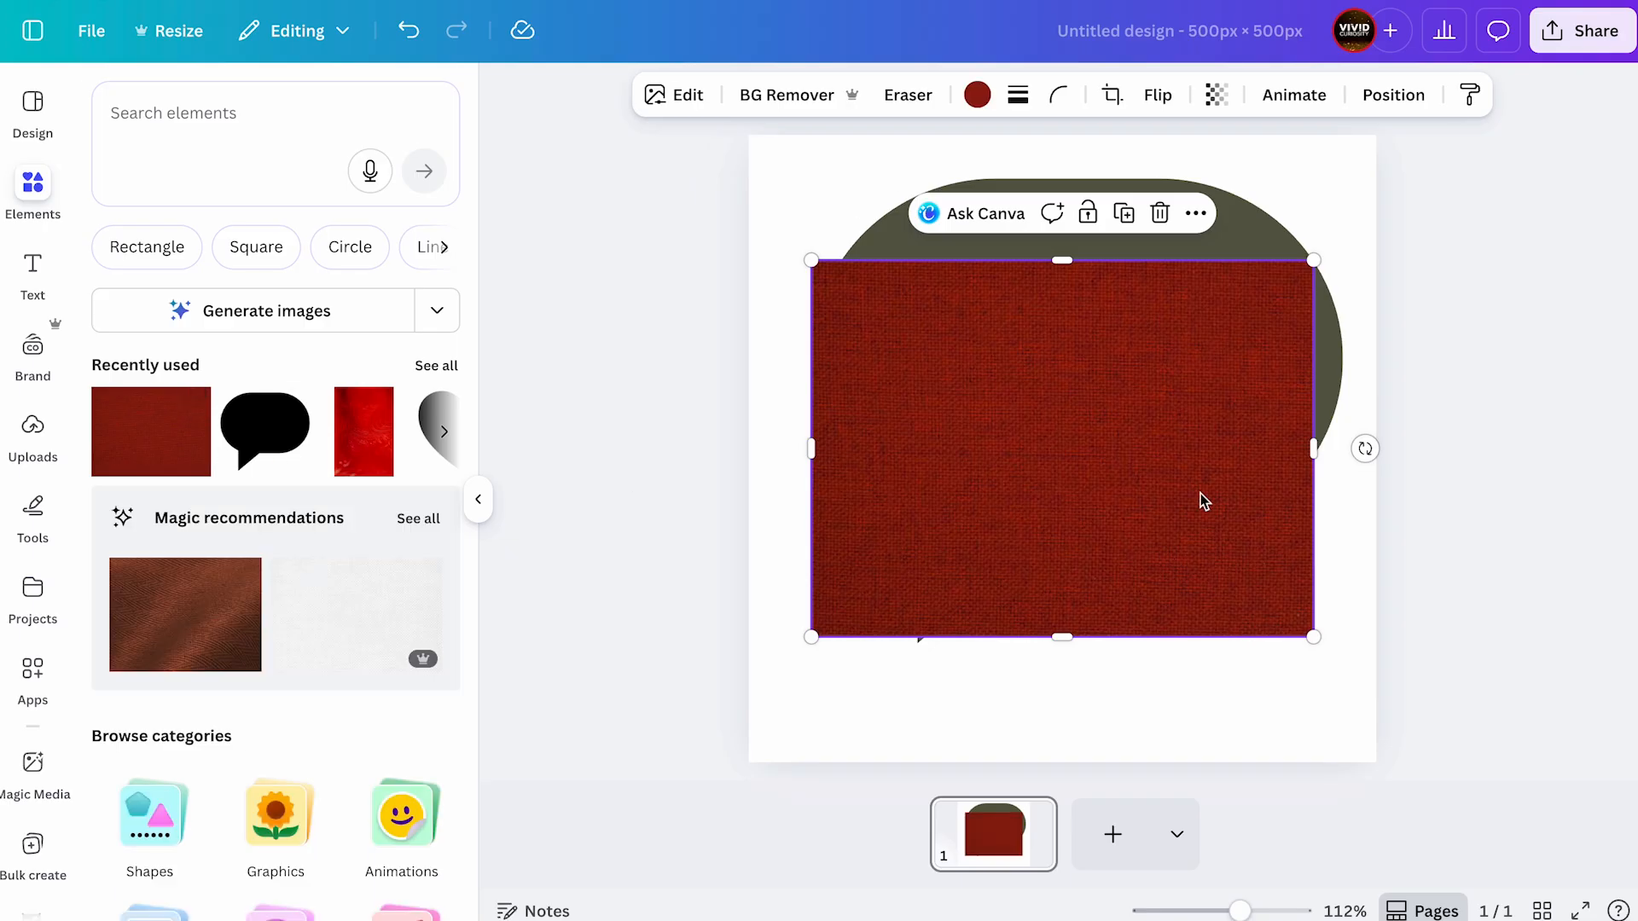
Enlarge the dark green speech bubble so it nearly spans the page width, and centre it horizontally on the white page
drag(1198, 493, 1207, 616)
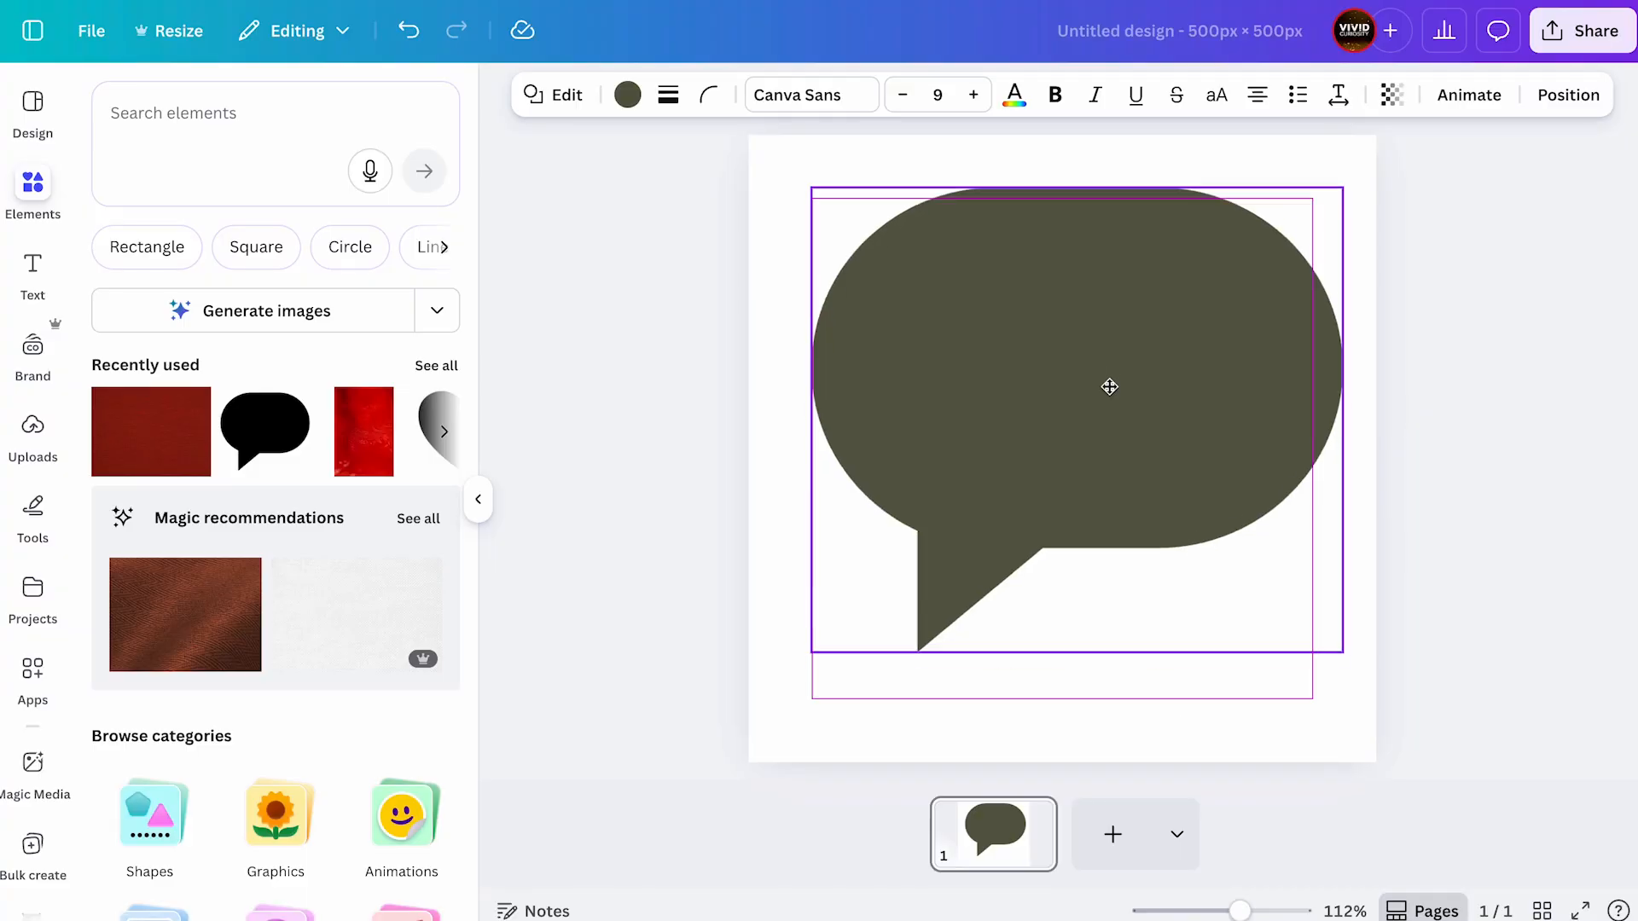
drag(1108, 384, 1089, 391)
drag(1327, 667, 1371, 699)
drag(1213, 439, 1195, 426)
click(1210, 787)
click(1216, 724)
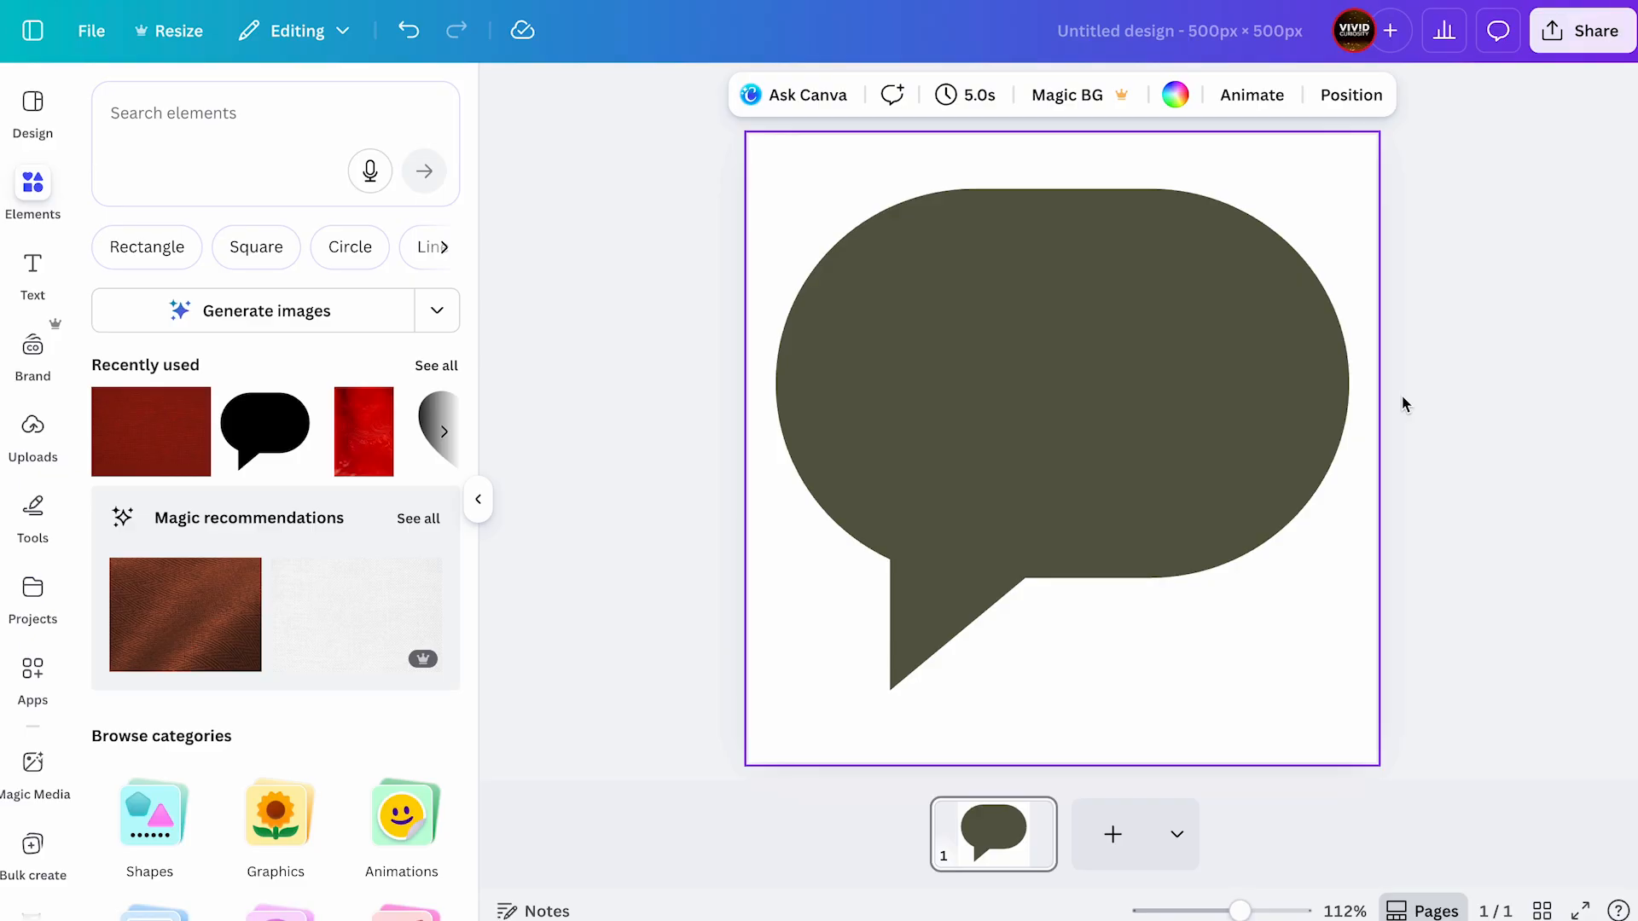
Download the speech bubble design as a PNG file
click(1586, 50)
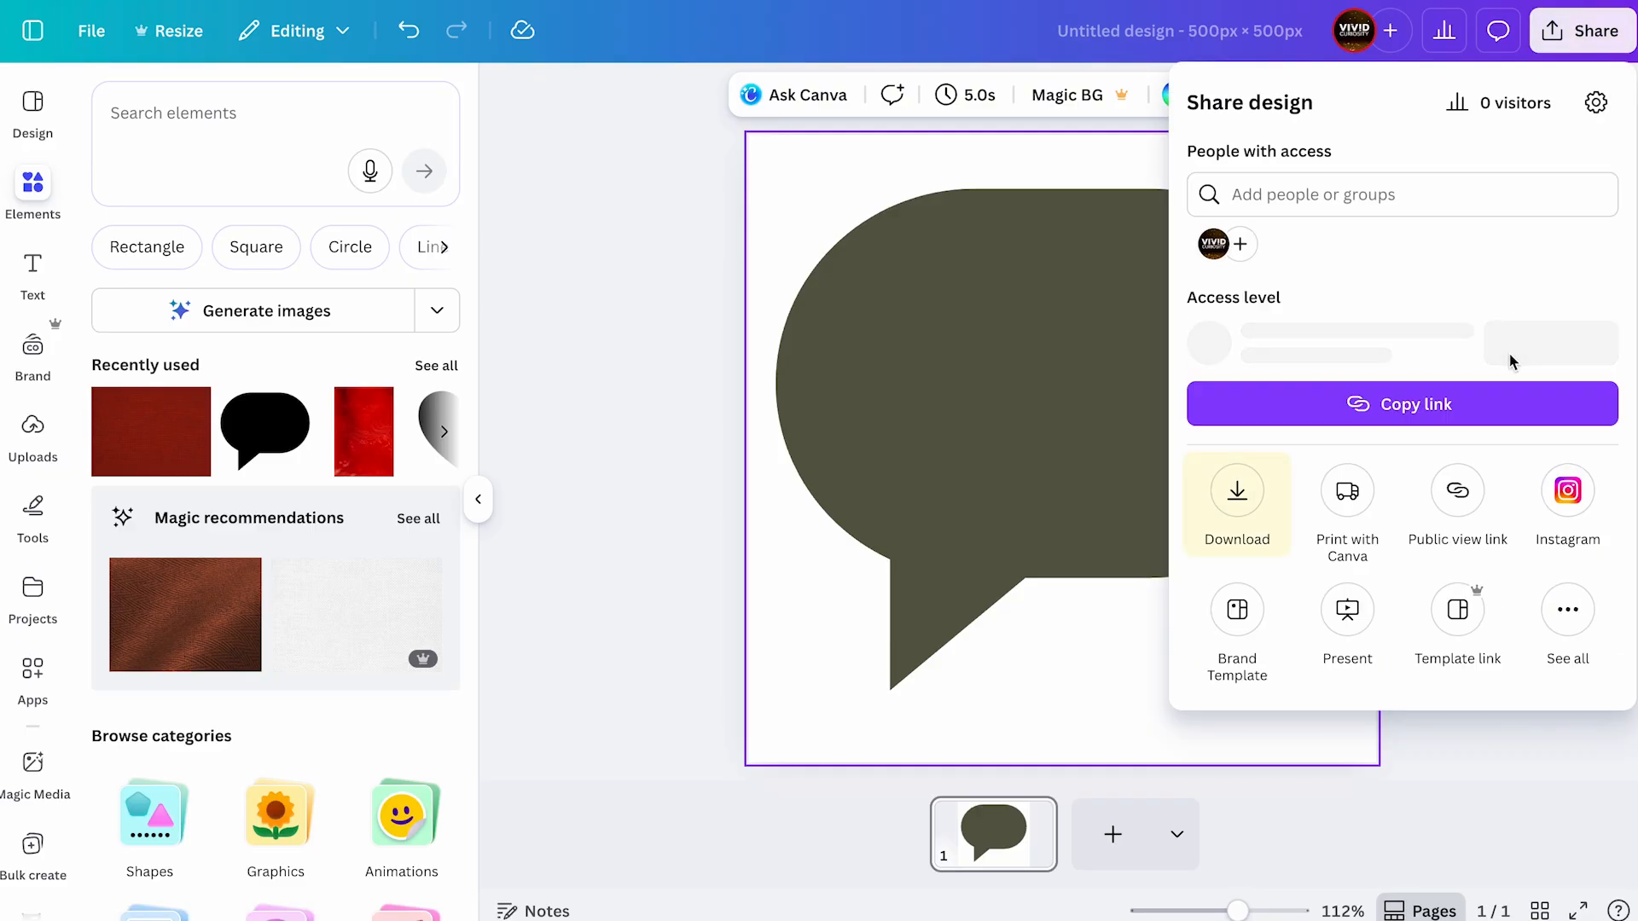
click(1247, 505)
click(1297, 536)
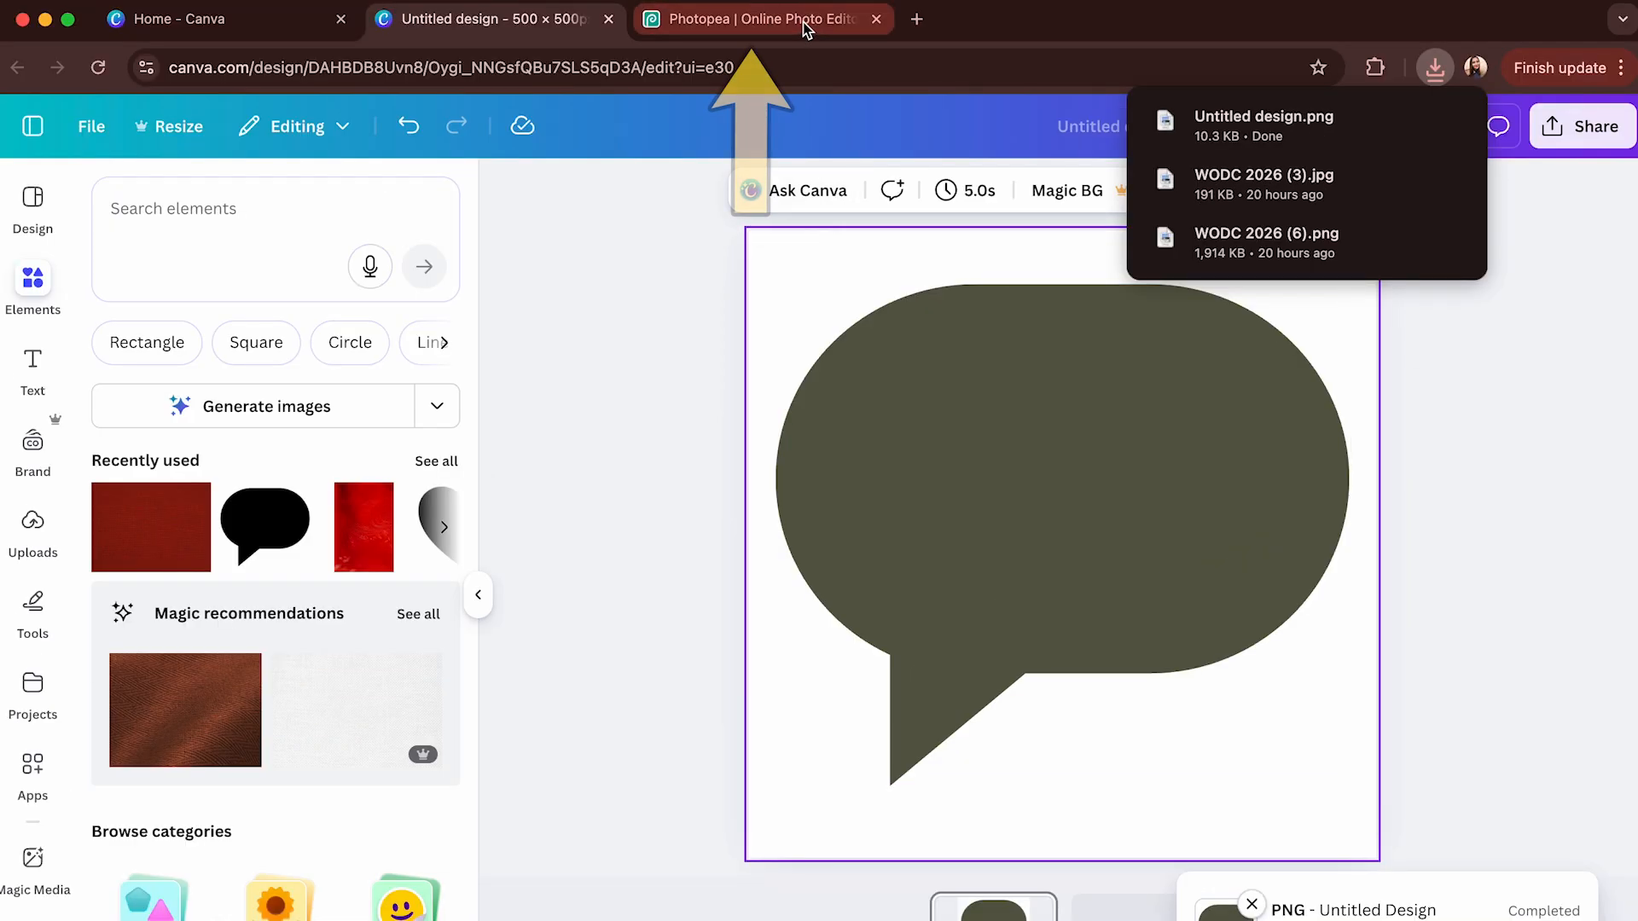
Switch to Photopea and open the downloaded Untitled design.png there
click(806, 26)
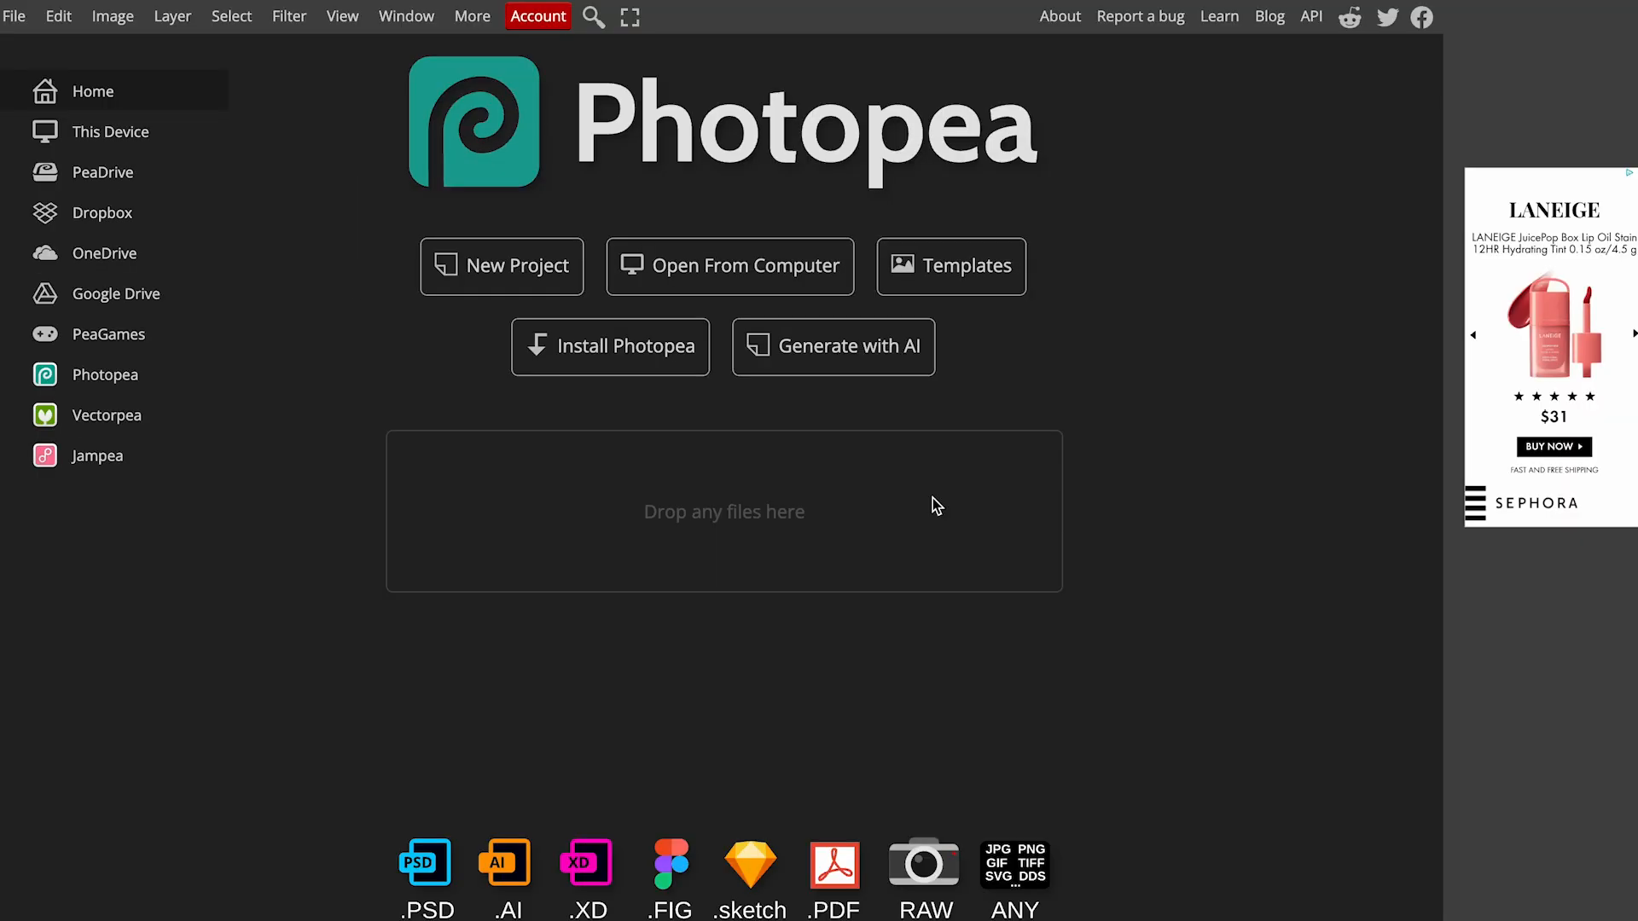
click(1435, 68)
drag(1348, 172, 947, 480)
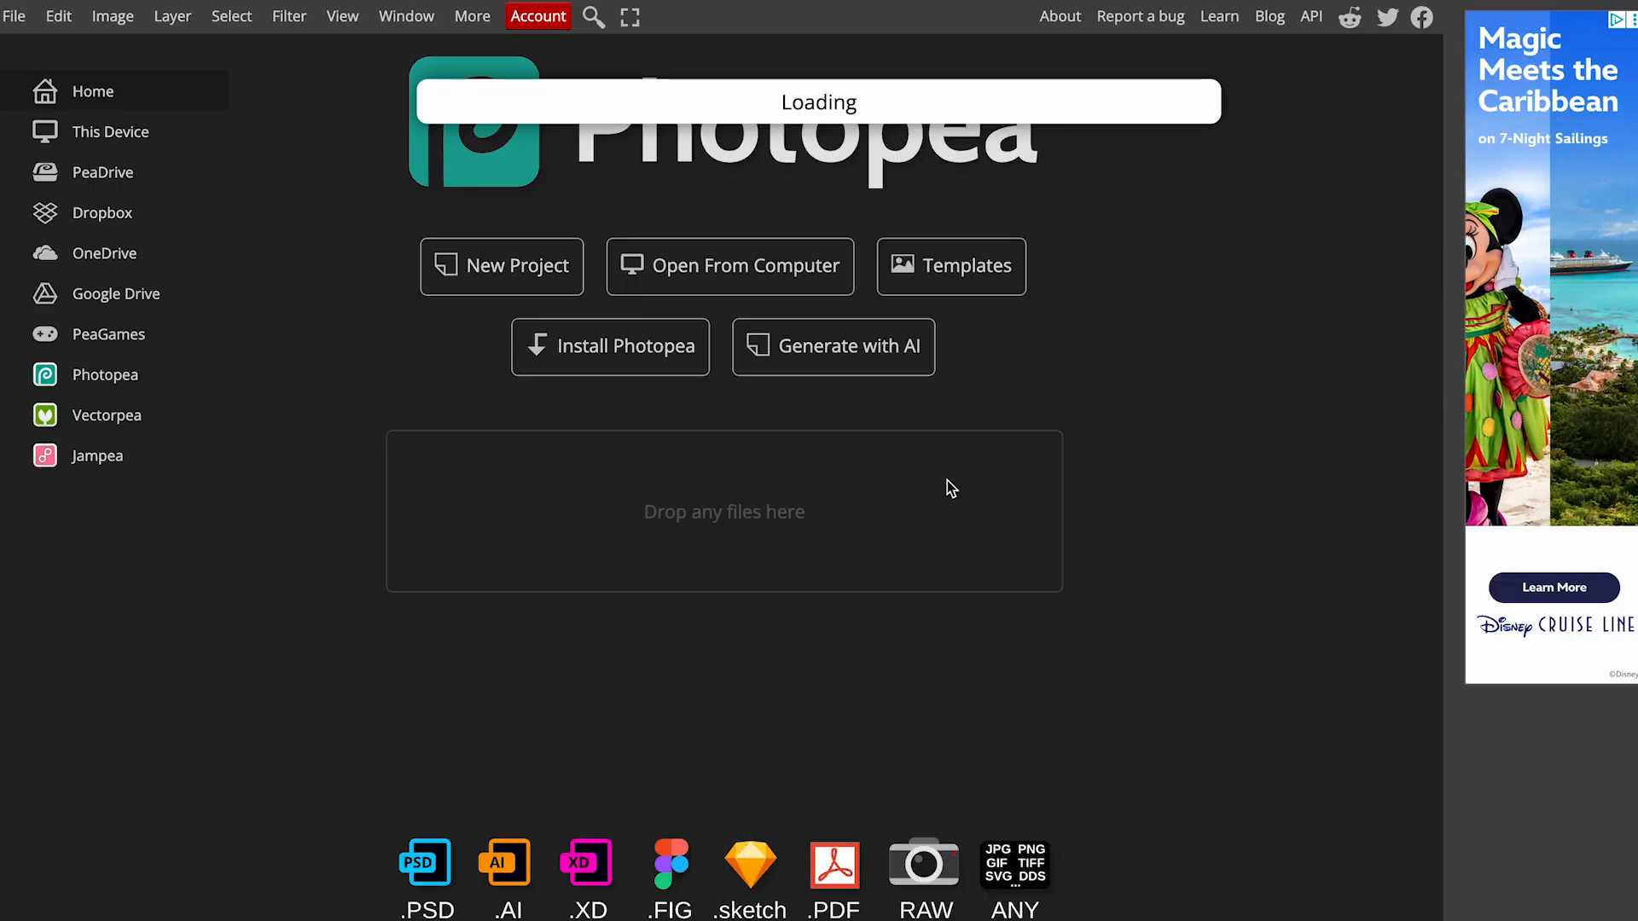
scroll(586, 524, up, 4)
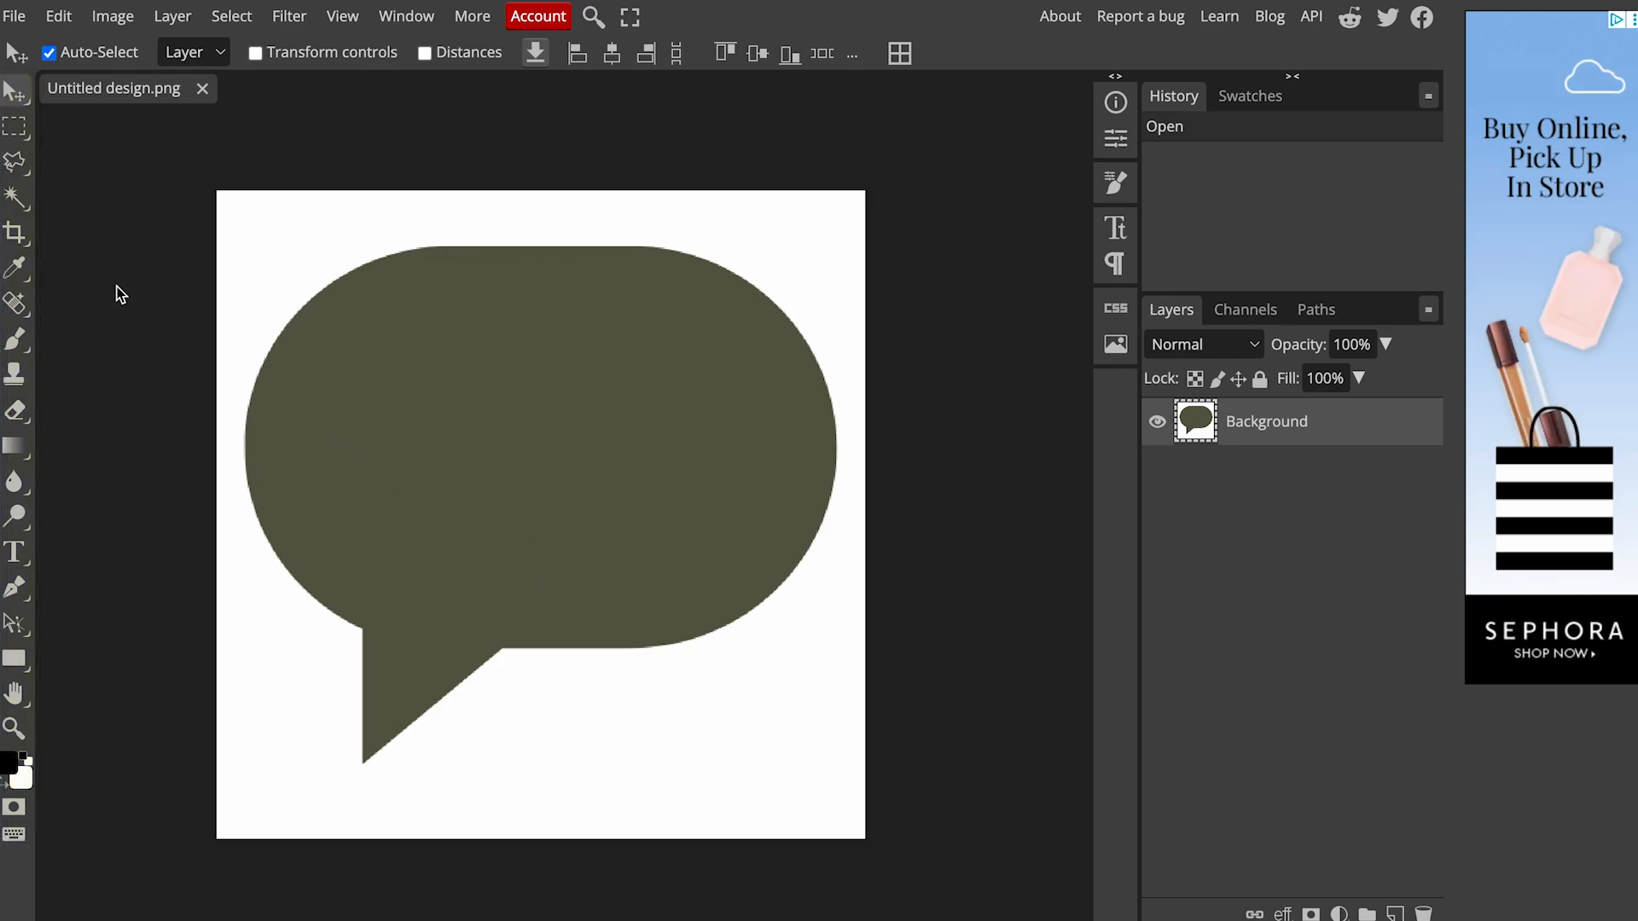
Select the green speech bubble with the Magic Wand and convert the selection to a path
click(17, 200)
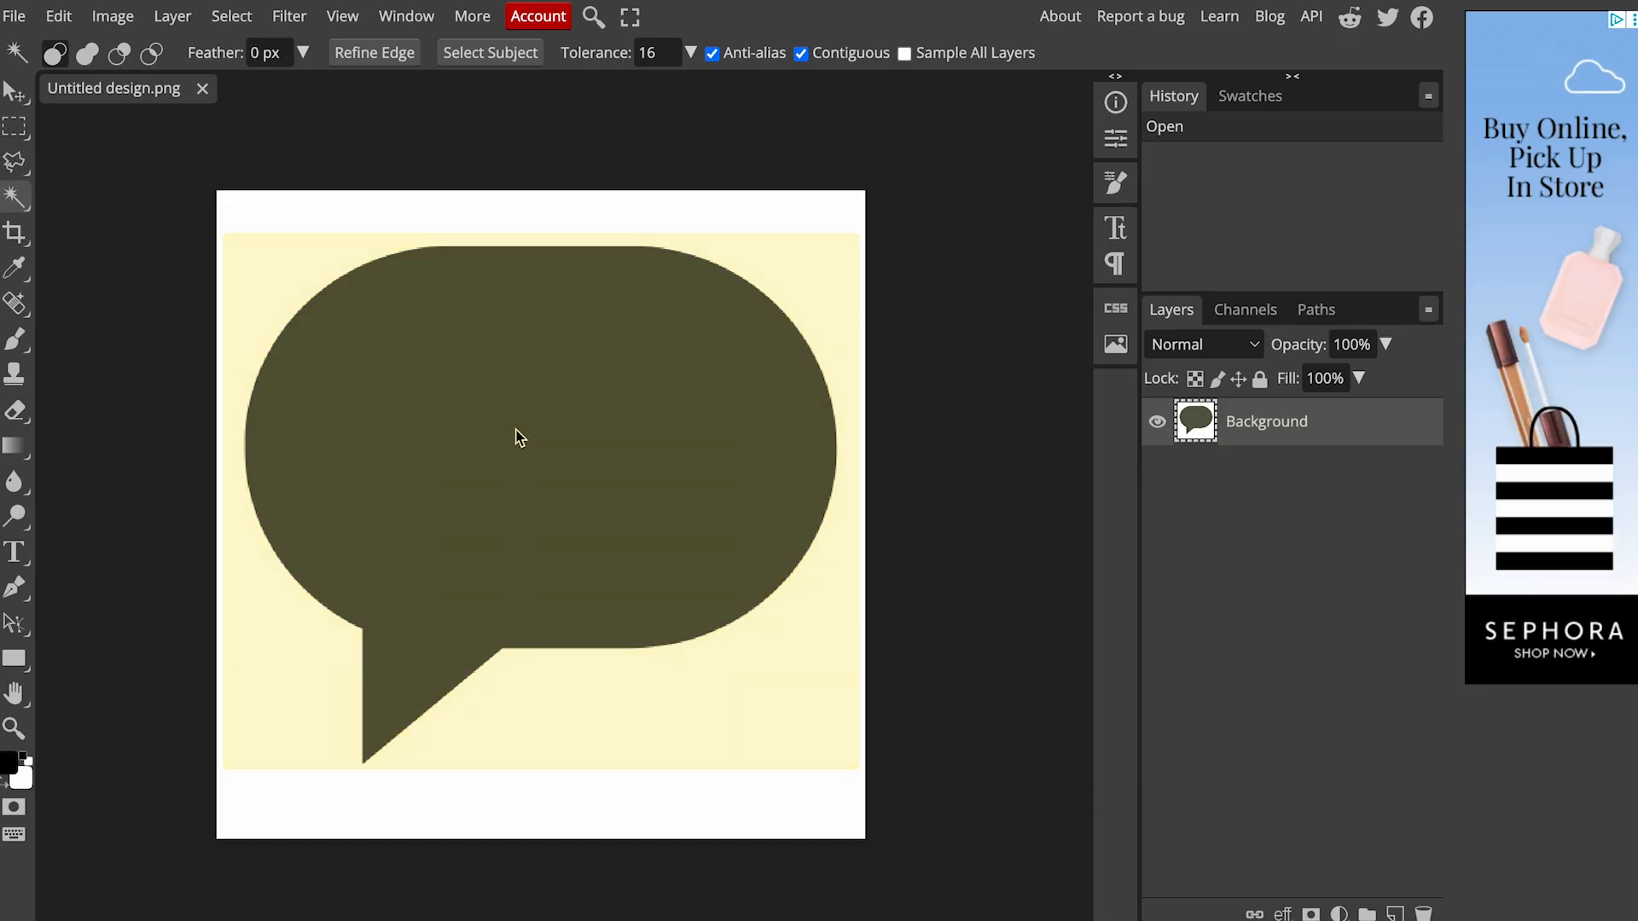
click(370, 321)
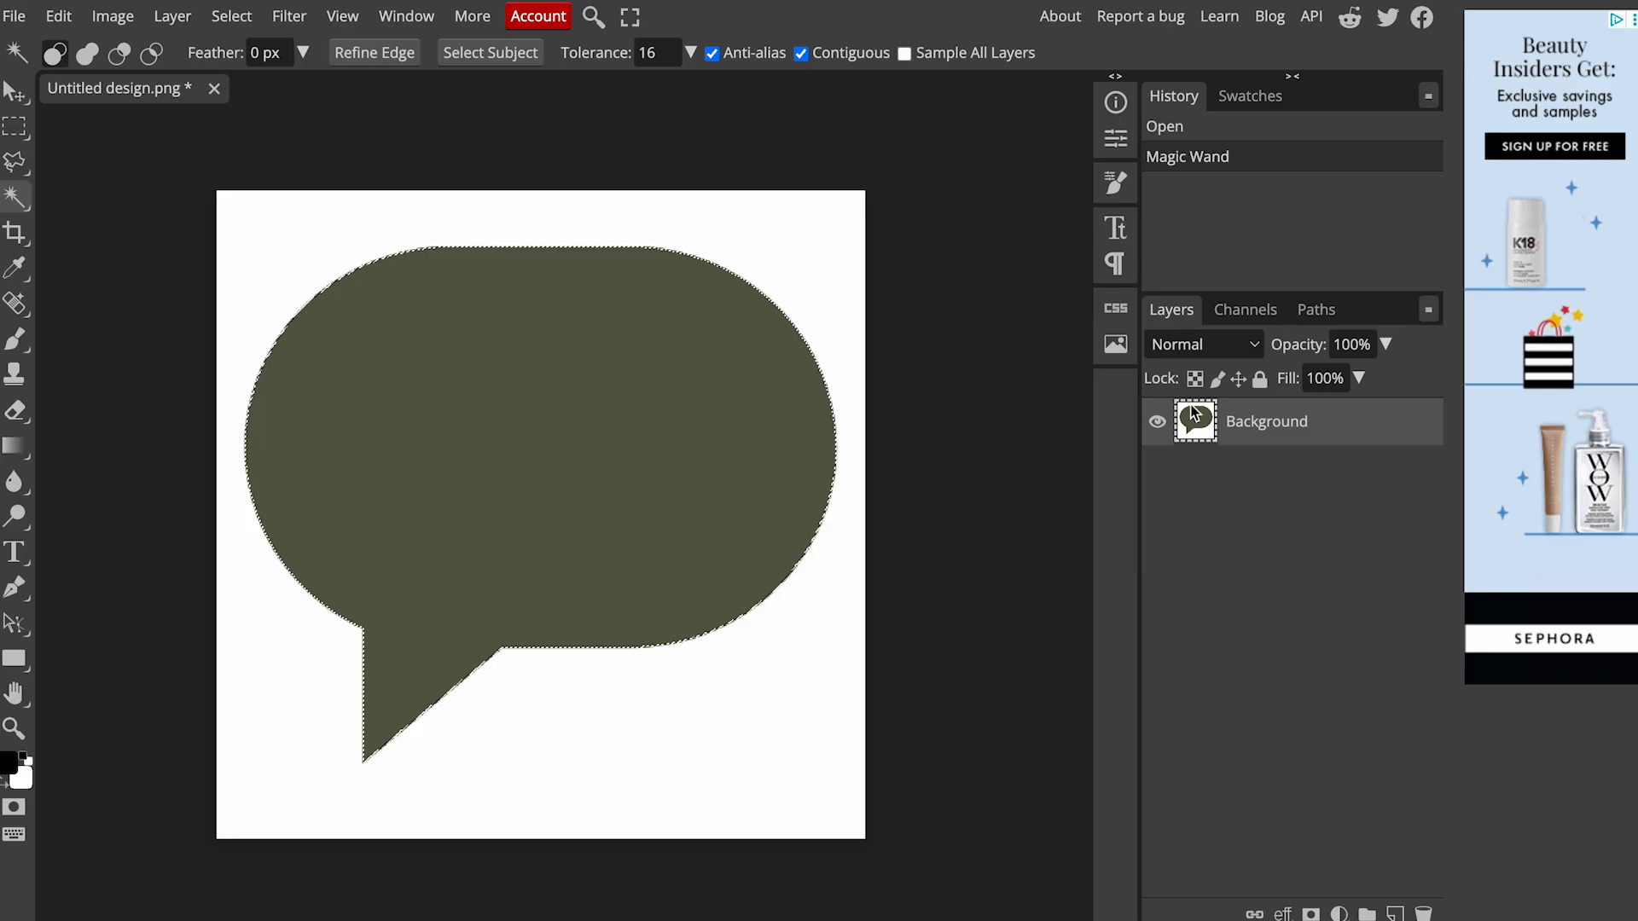
click(1318, 312)
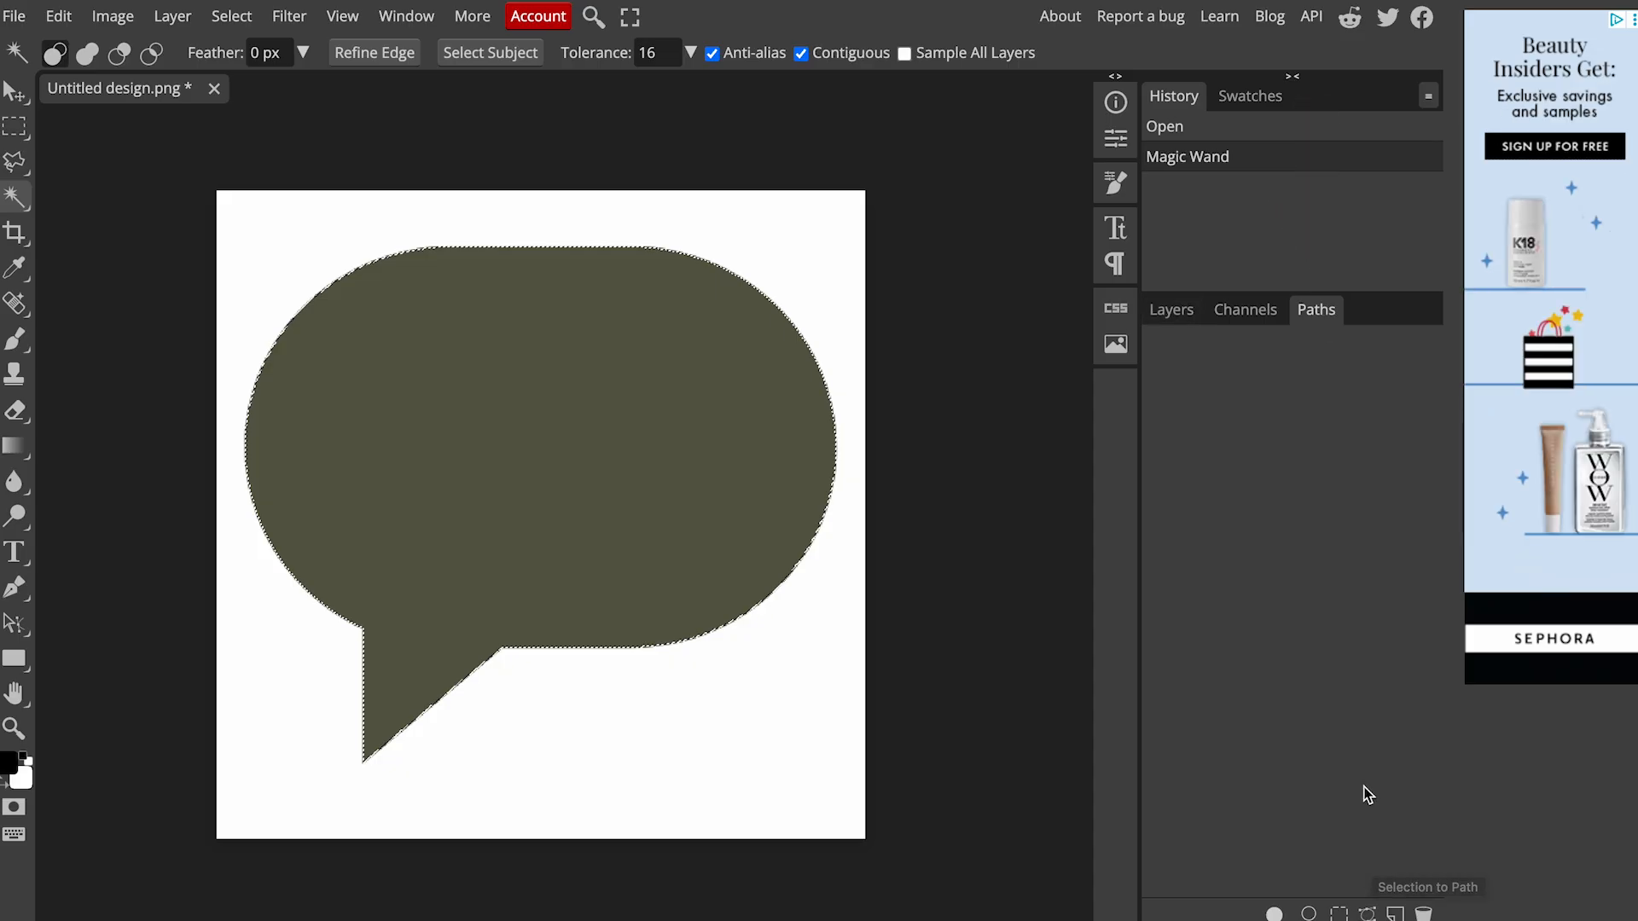
click(1368, 913)
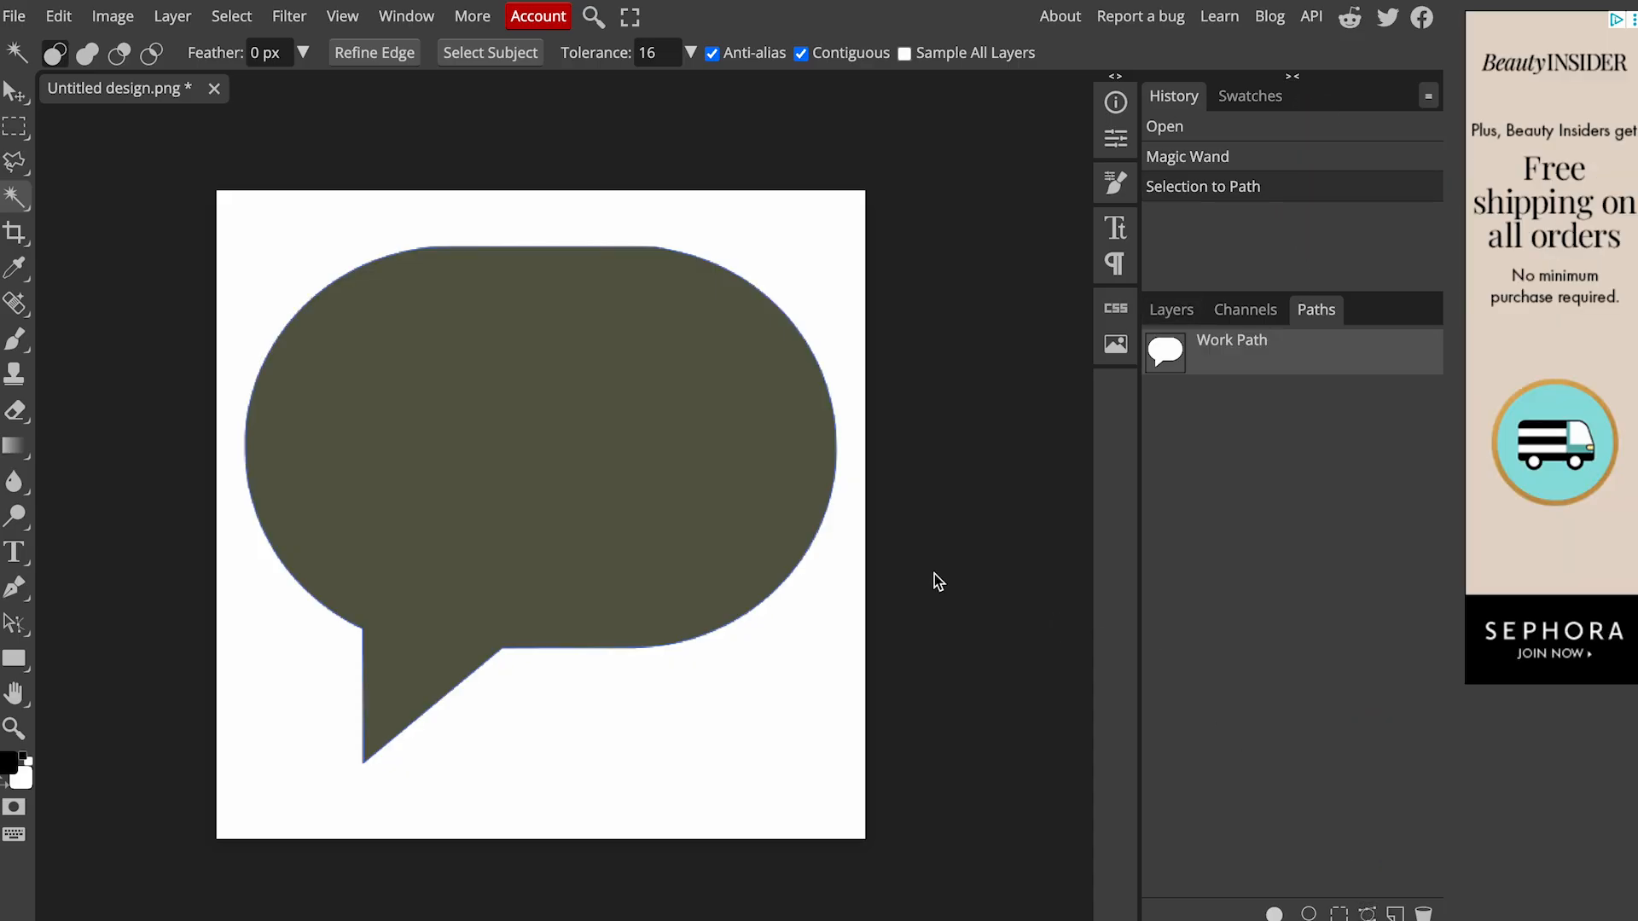
Add a vector mask to the Background layer from the current speech bubble path
click(172, 16)
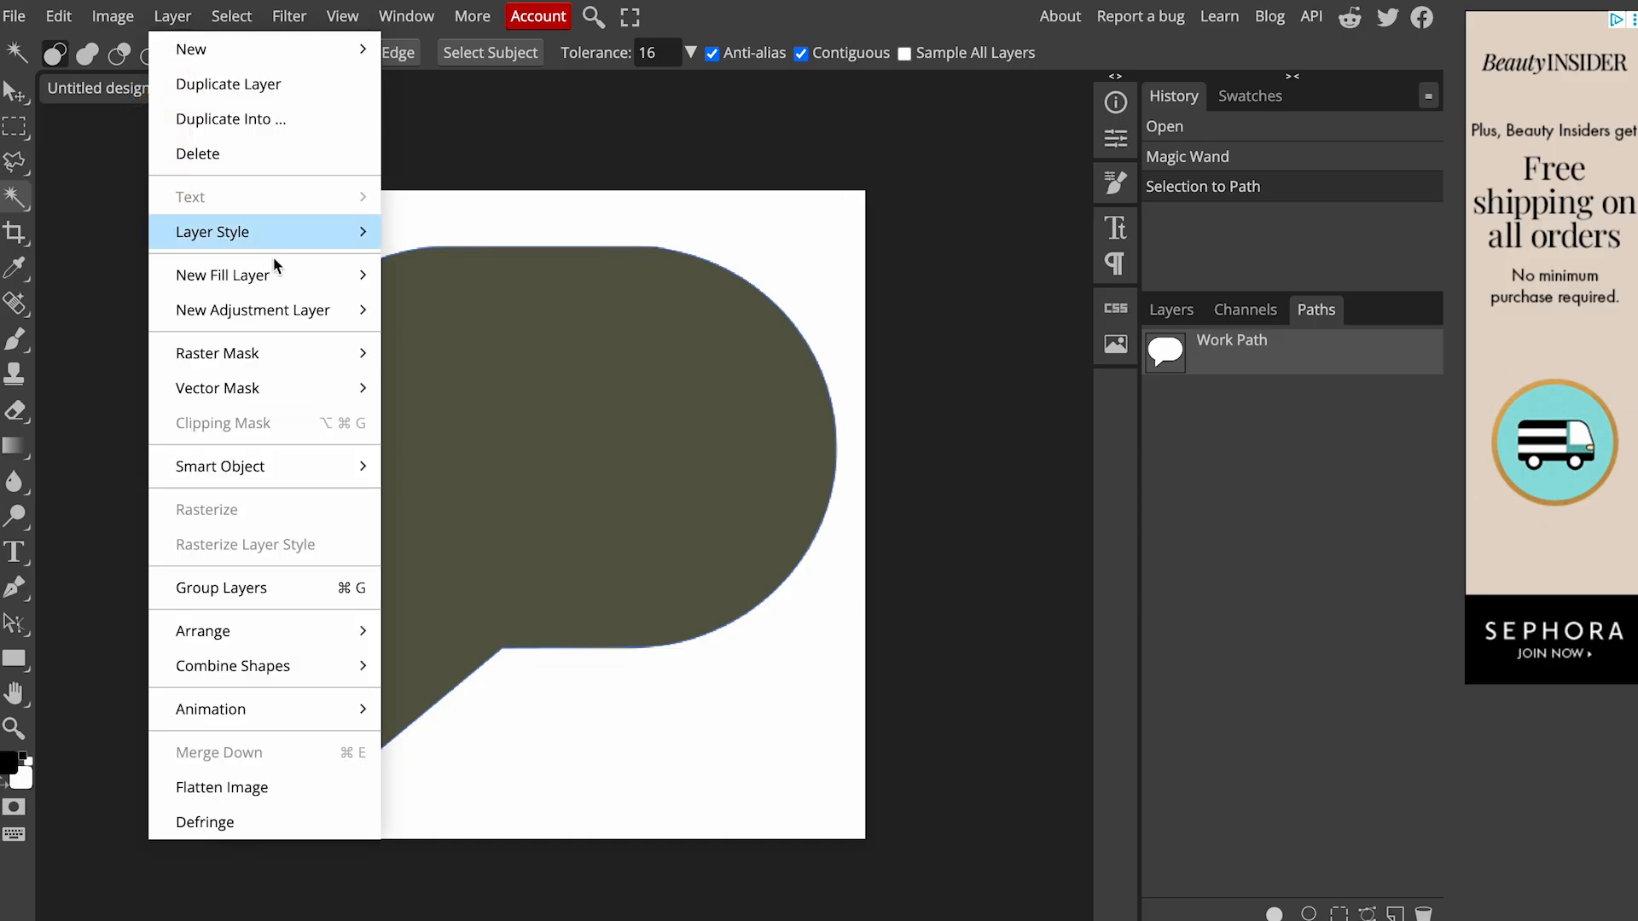
mouse_move(359, 390)
click(454, 458)
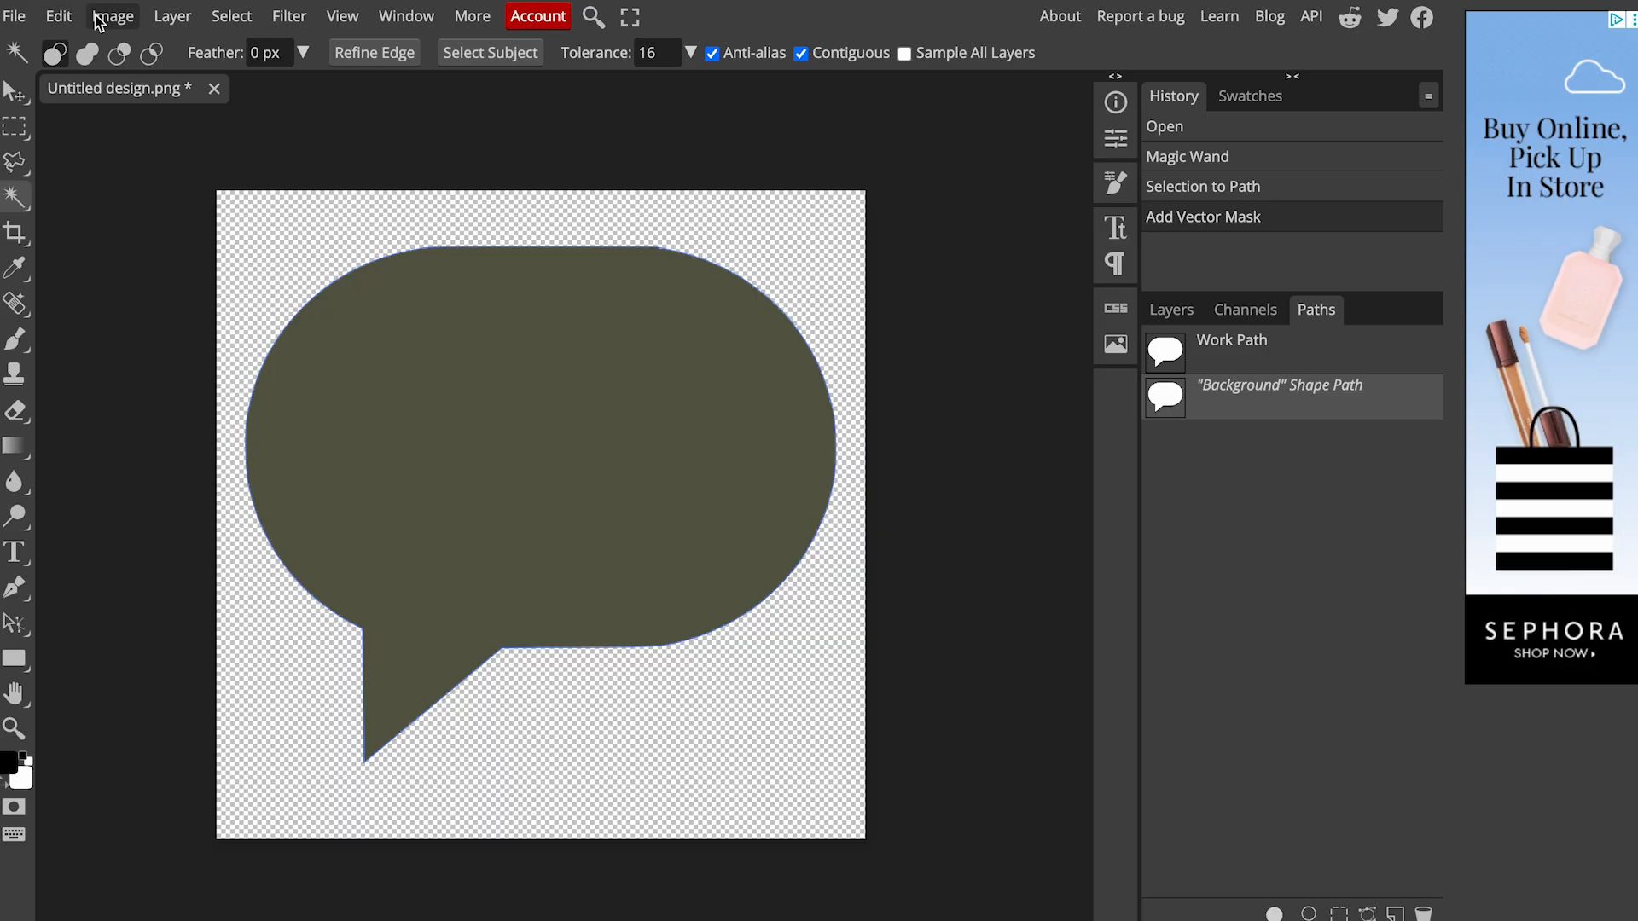
Export the masked speech bubble as a PDF named Speech Bubble Frame
click(25, 18)
mouse_move(77, 353)
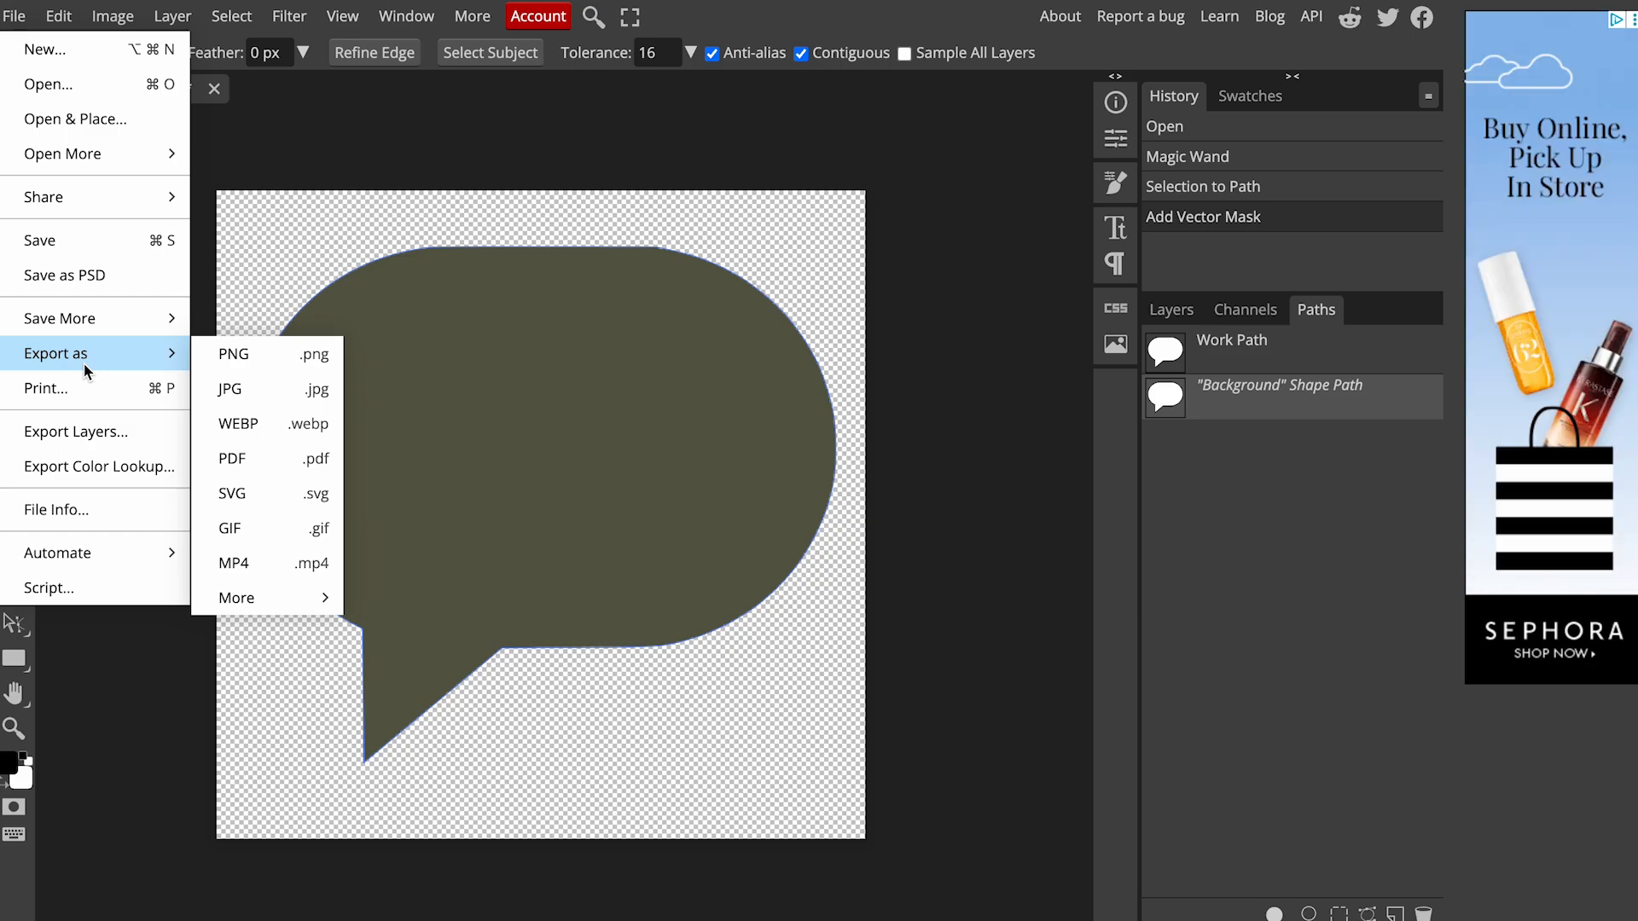
click(257, 463)
text(Speech)
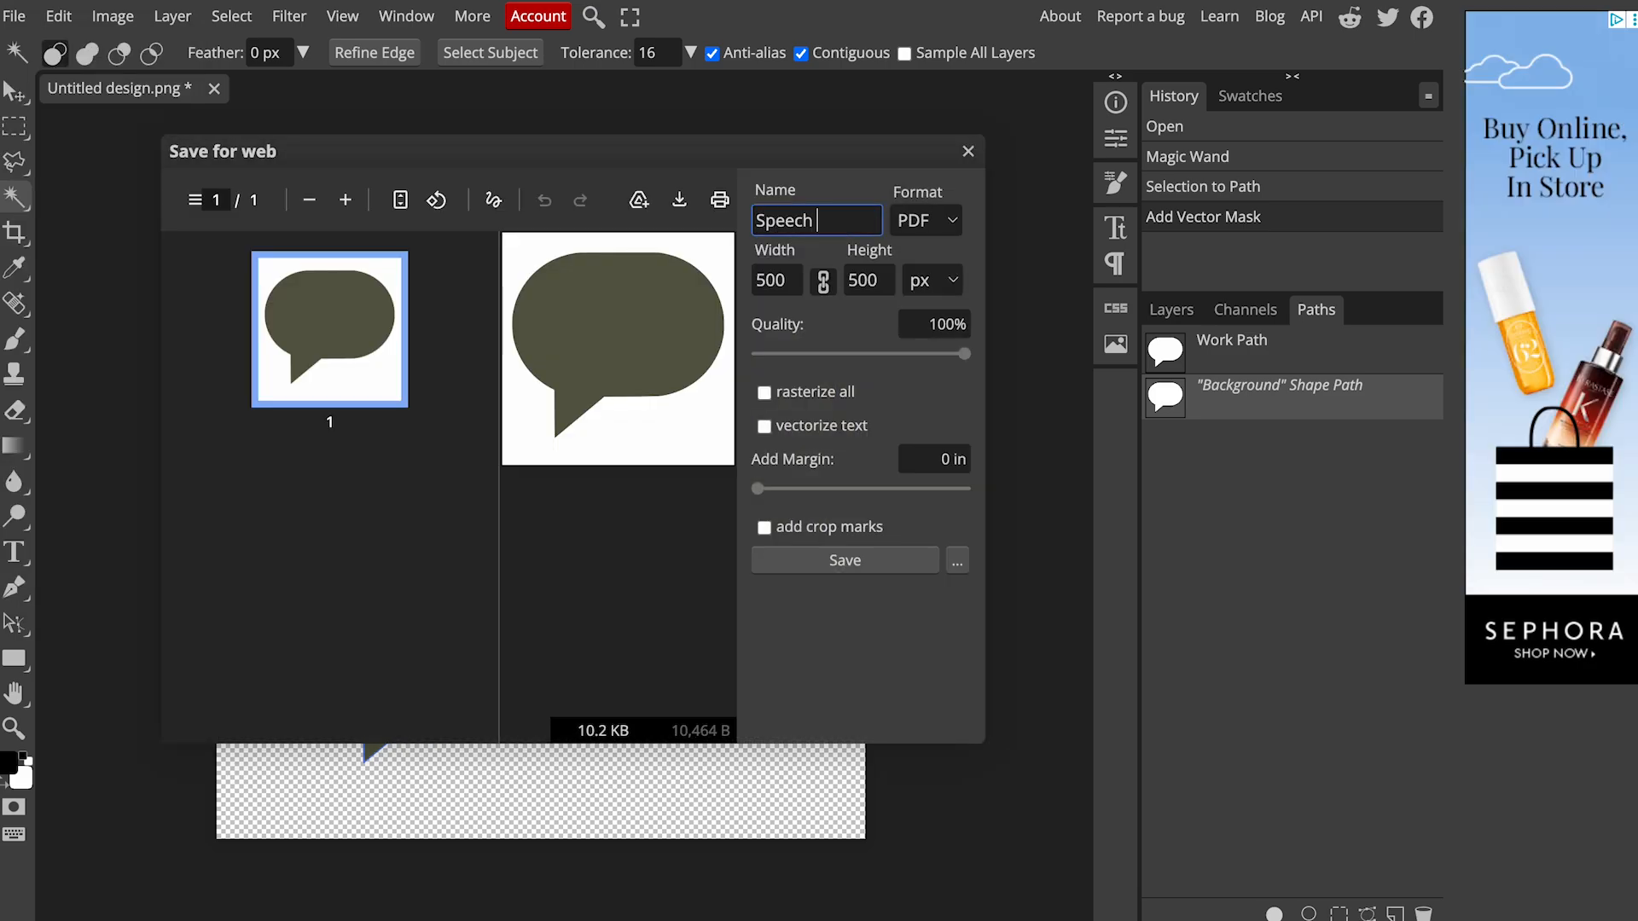
text( Bubble Frame)
click(856, 565)
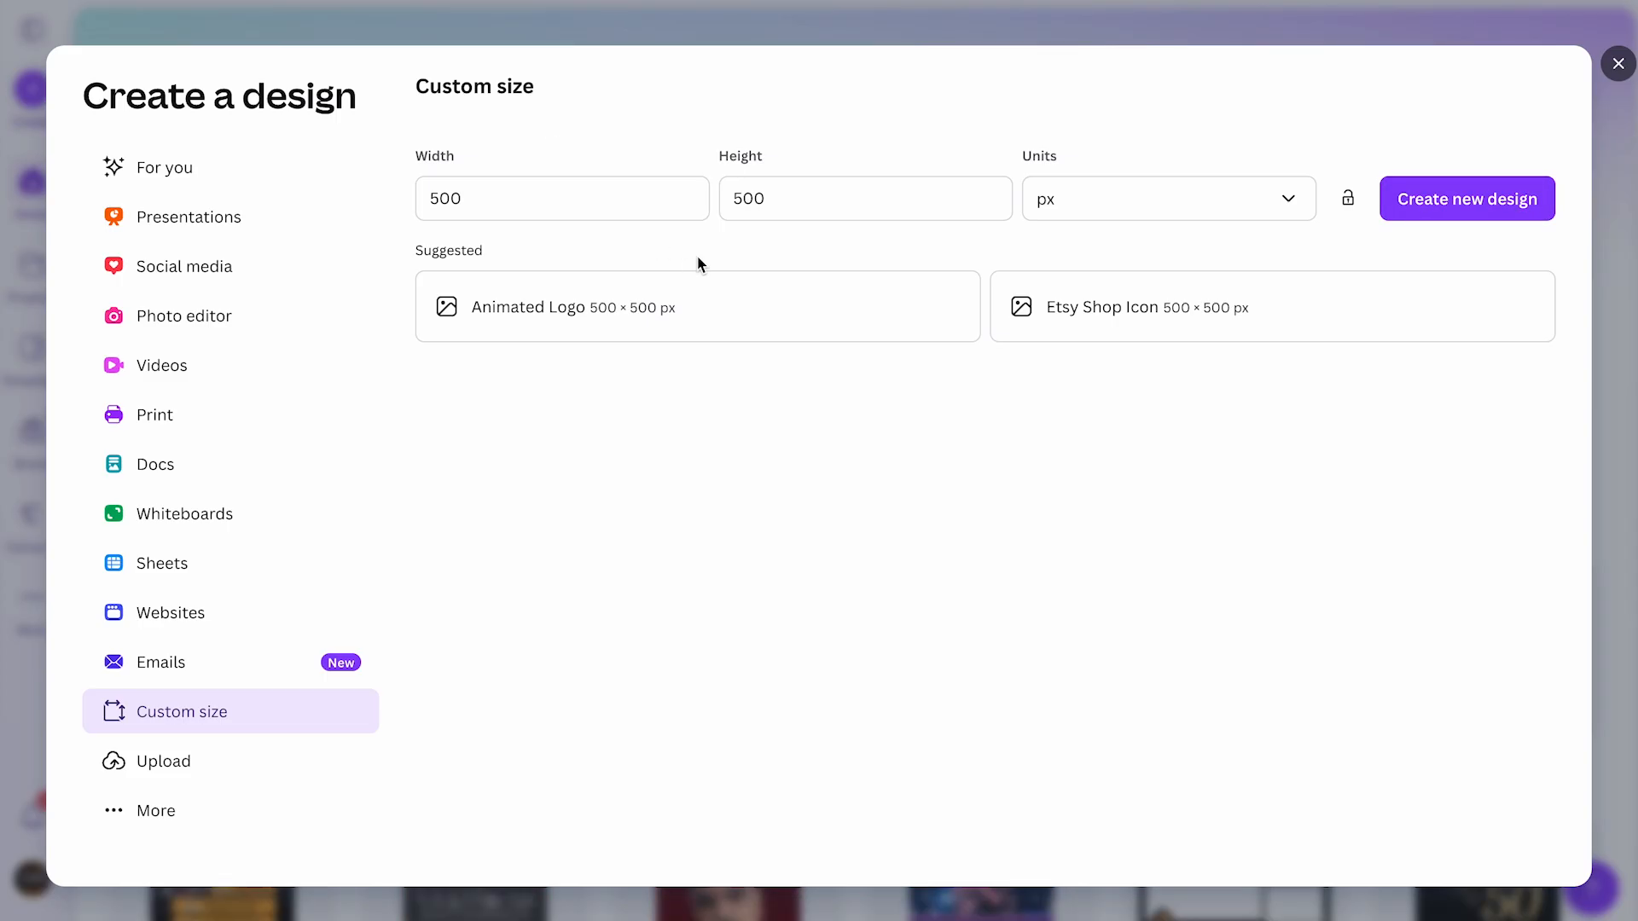
Return to the Canva home page, upload Speech Bubble Frame.pdf and open it as a design
key(Escape)
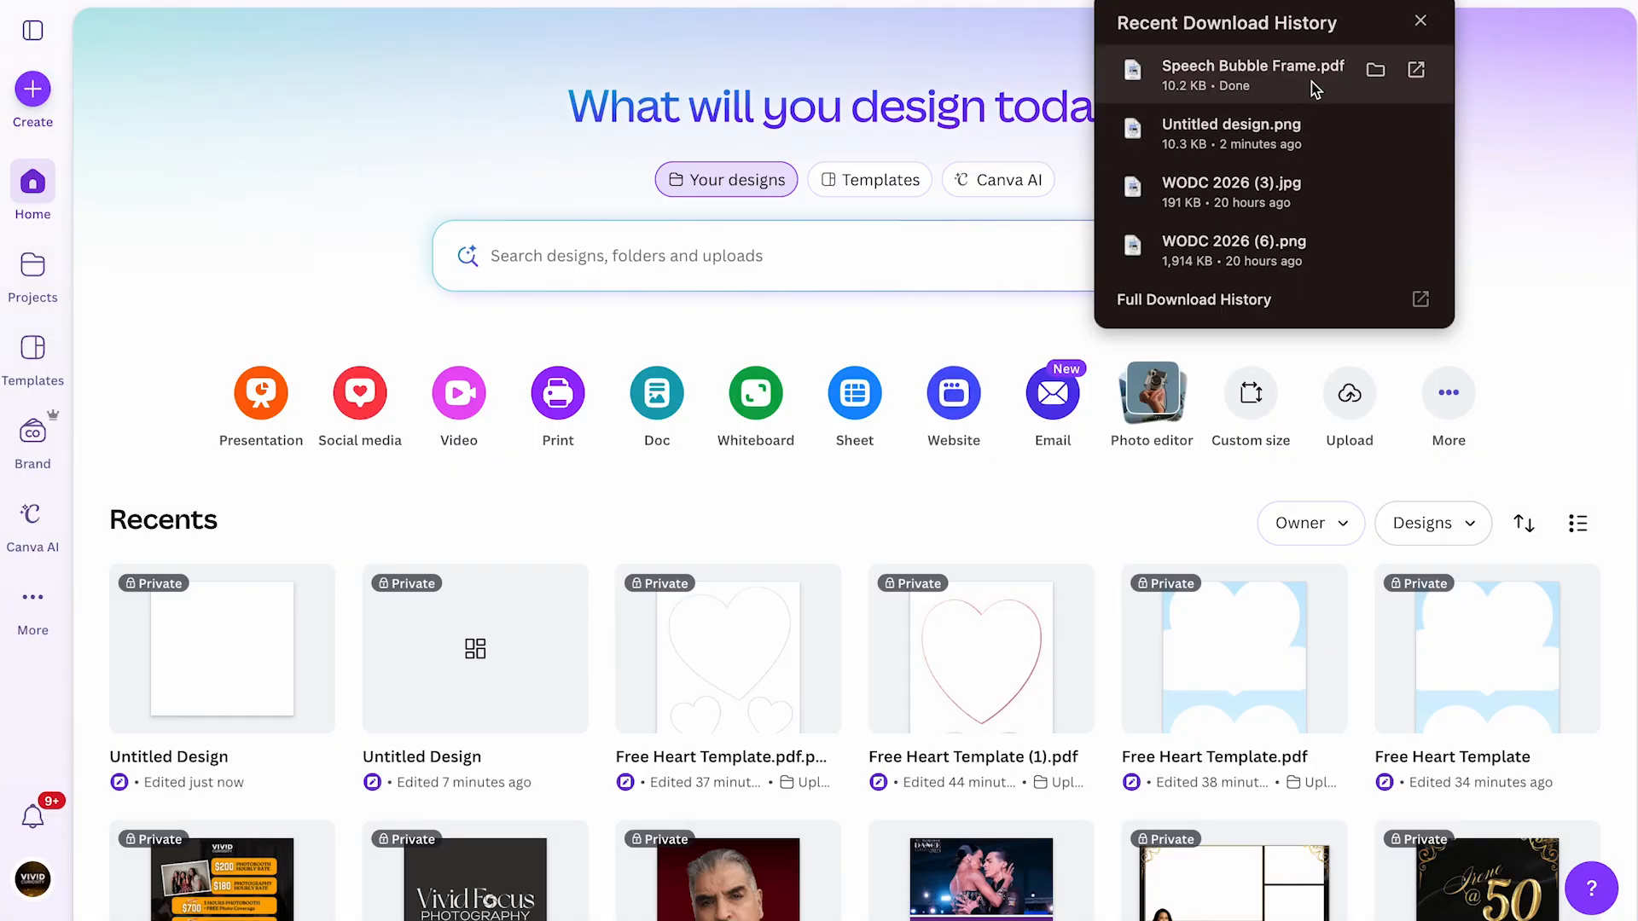
drag(1165, 193, 708, 510)
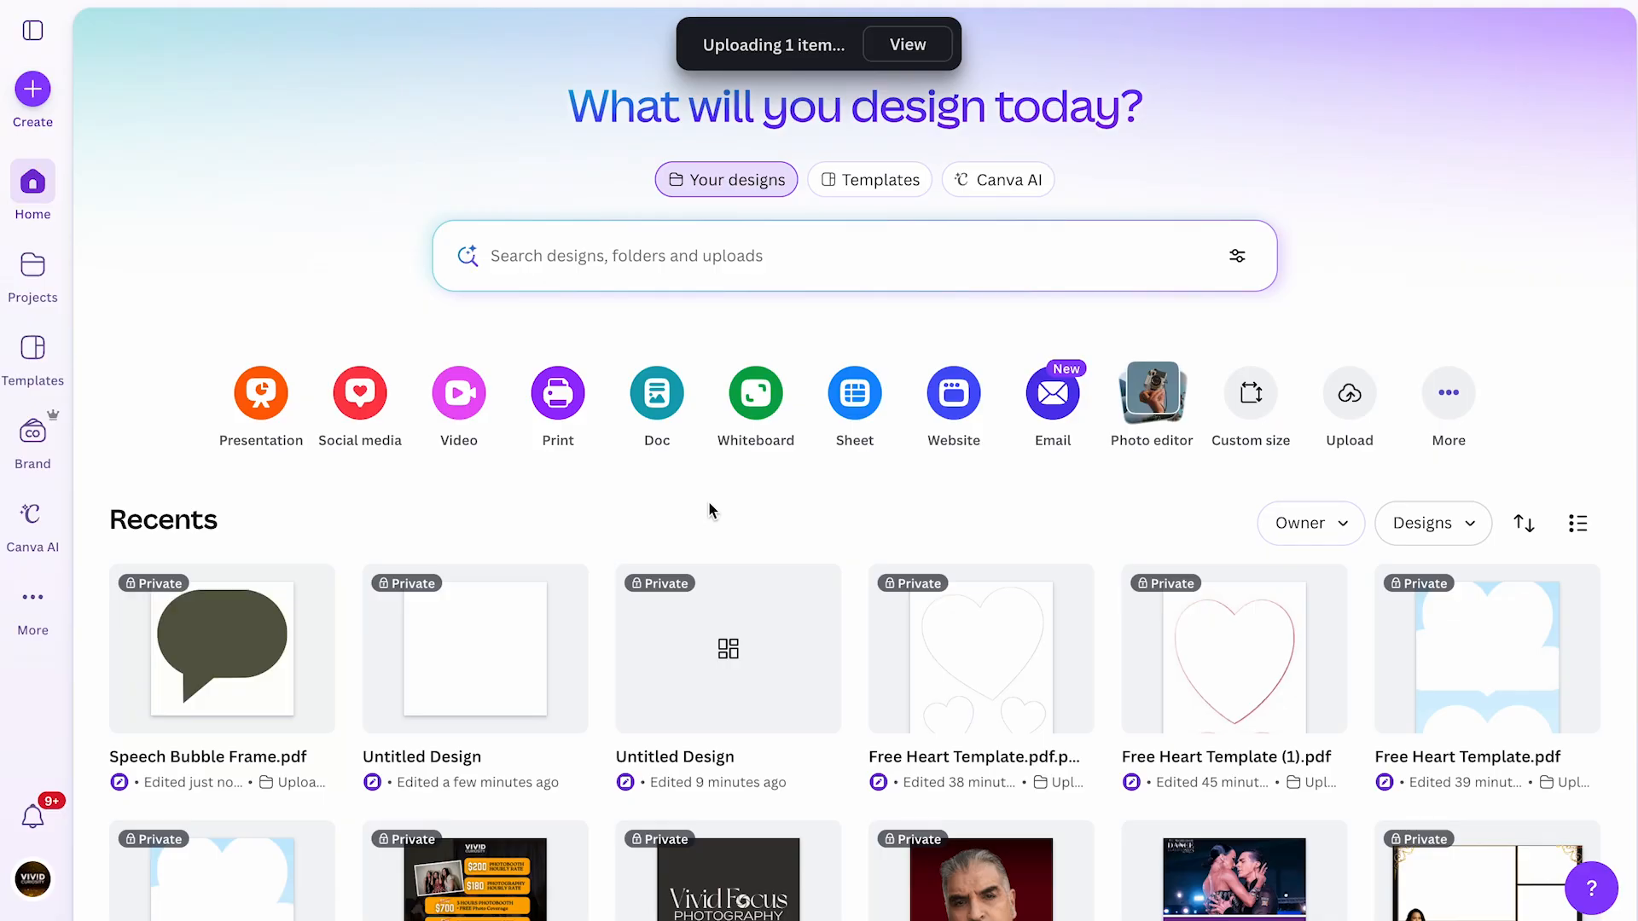
click(215, 681)
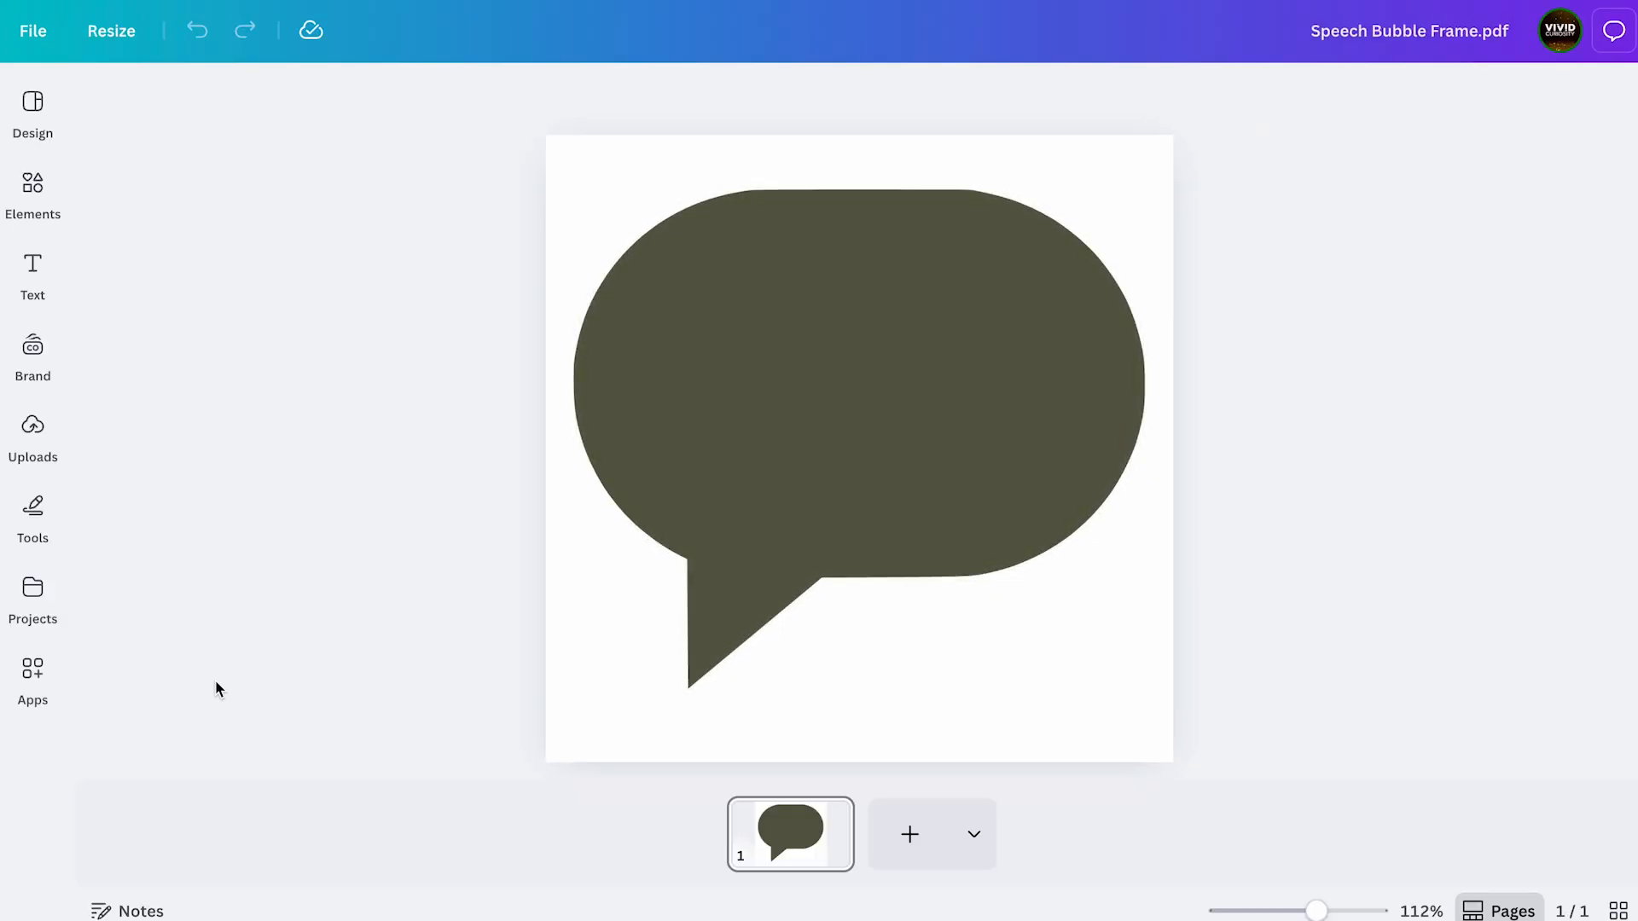
Detach the image from the speech bubble to leave an empty frame
click(793, 412)
drag(792, 413, 799, 412)
right_click(797, 412)
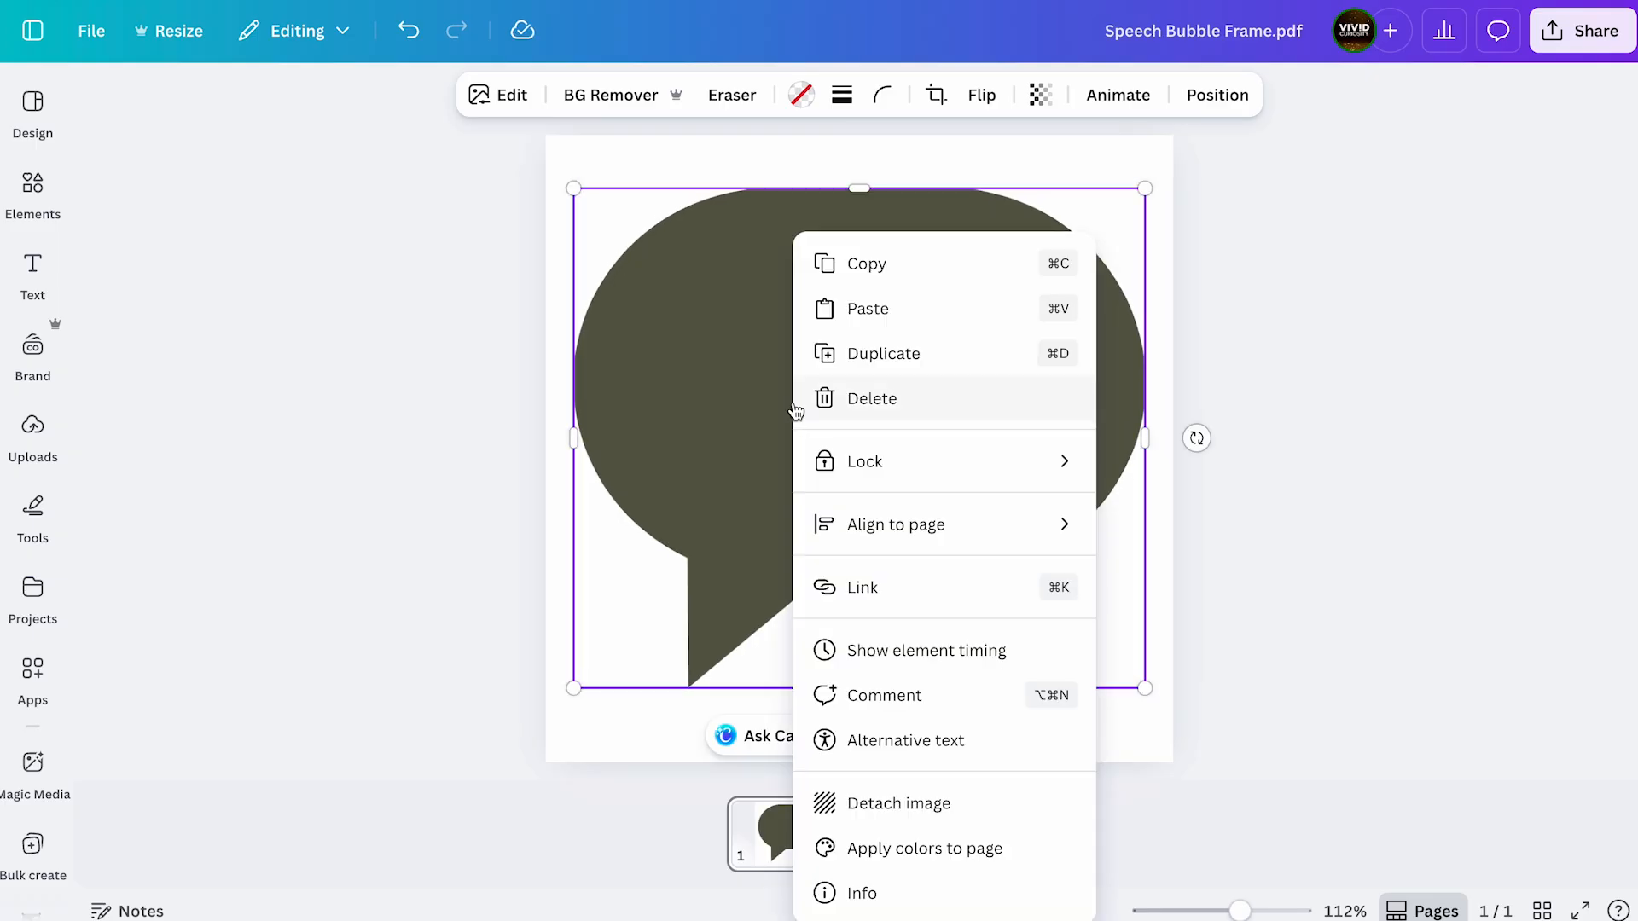
click(863, 795)
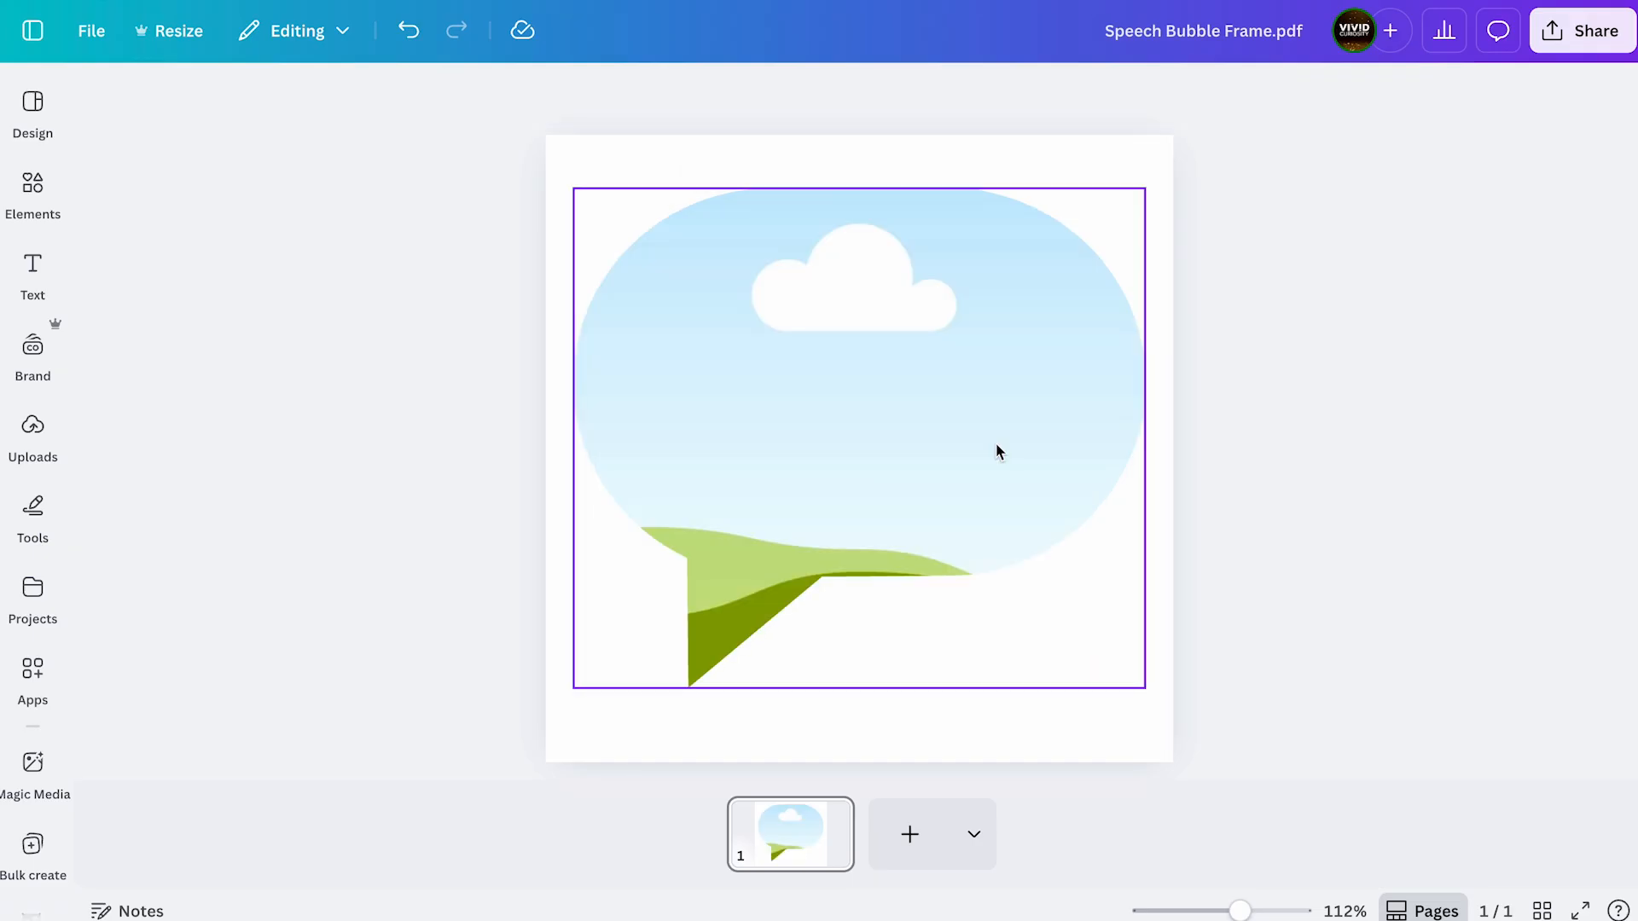
Fill the speech bubble frame with the recently used red fabric texture, and place the group photo from the people search over it
click(32, 192)
drag(155, 447, 772, 460)
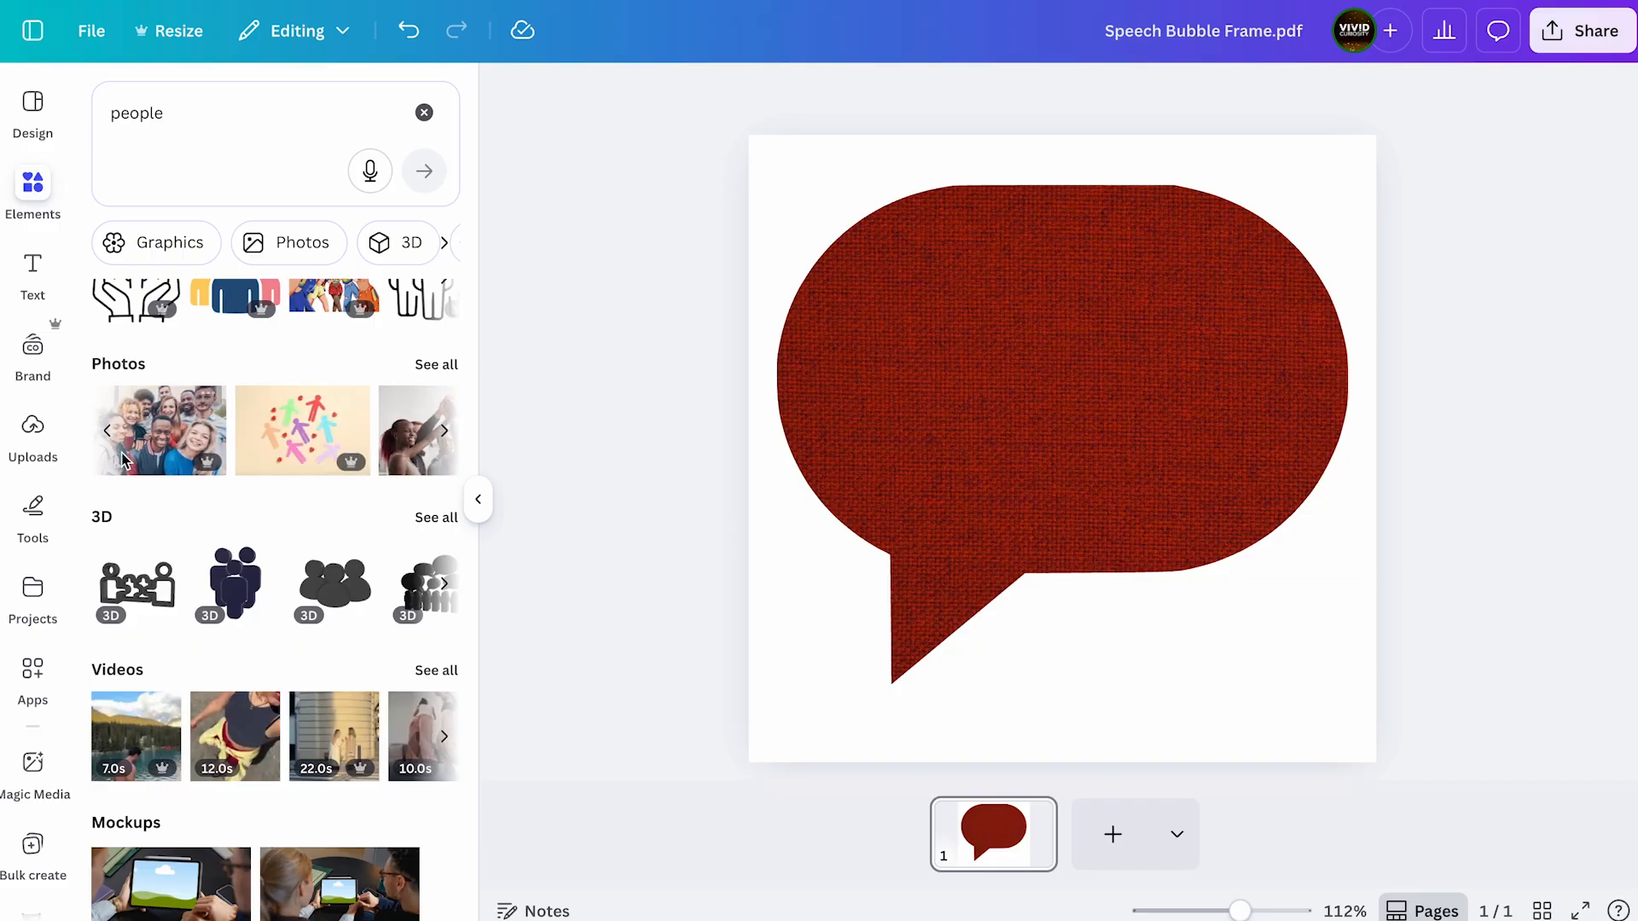
click(194, 452)
drag(1062, 448, 1109, 478)
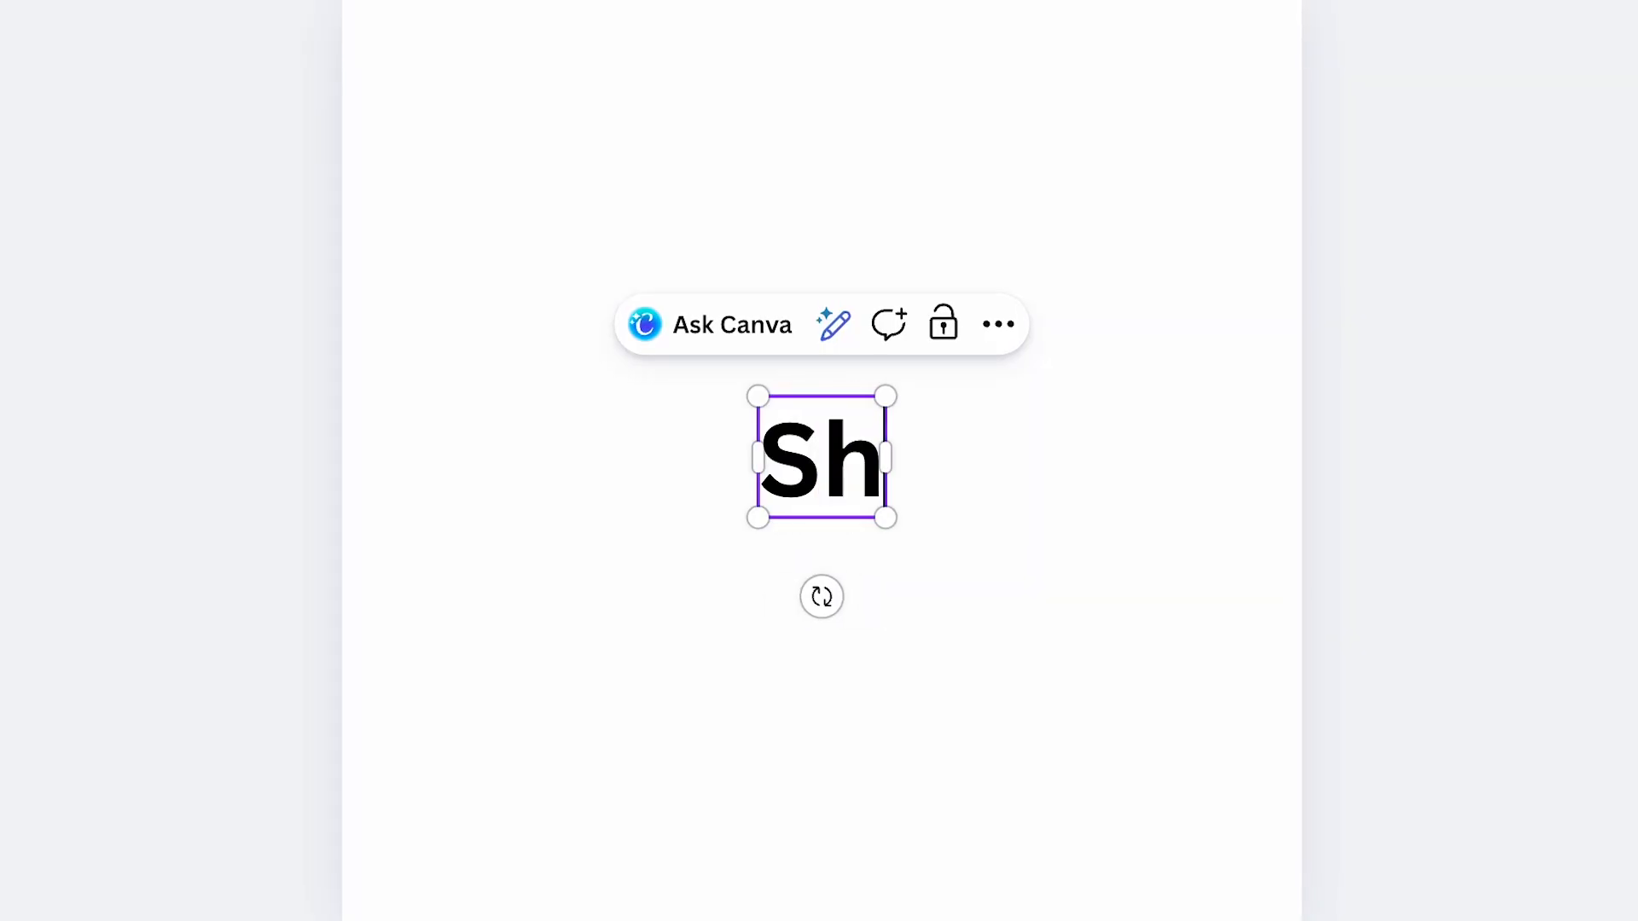
Replace the heading text with a first name in capitals and enlarge it to nearly the page width, font size about 98.7
key(BackSpace)
text(ARAH)
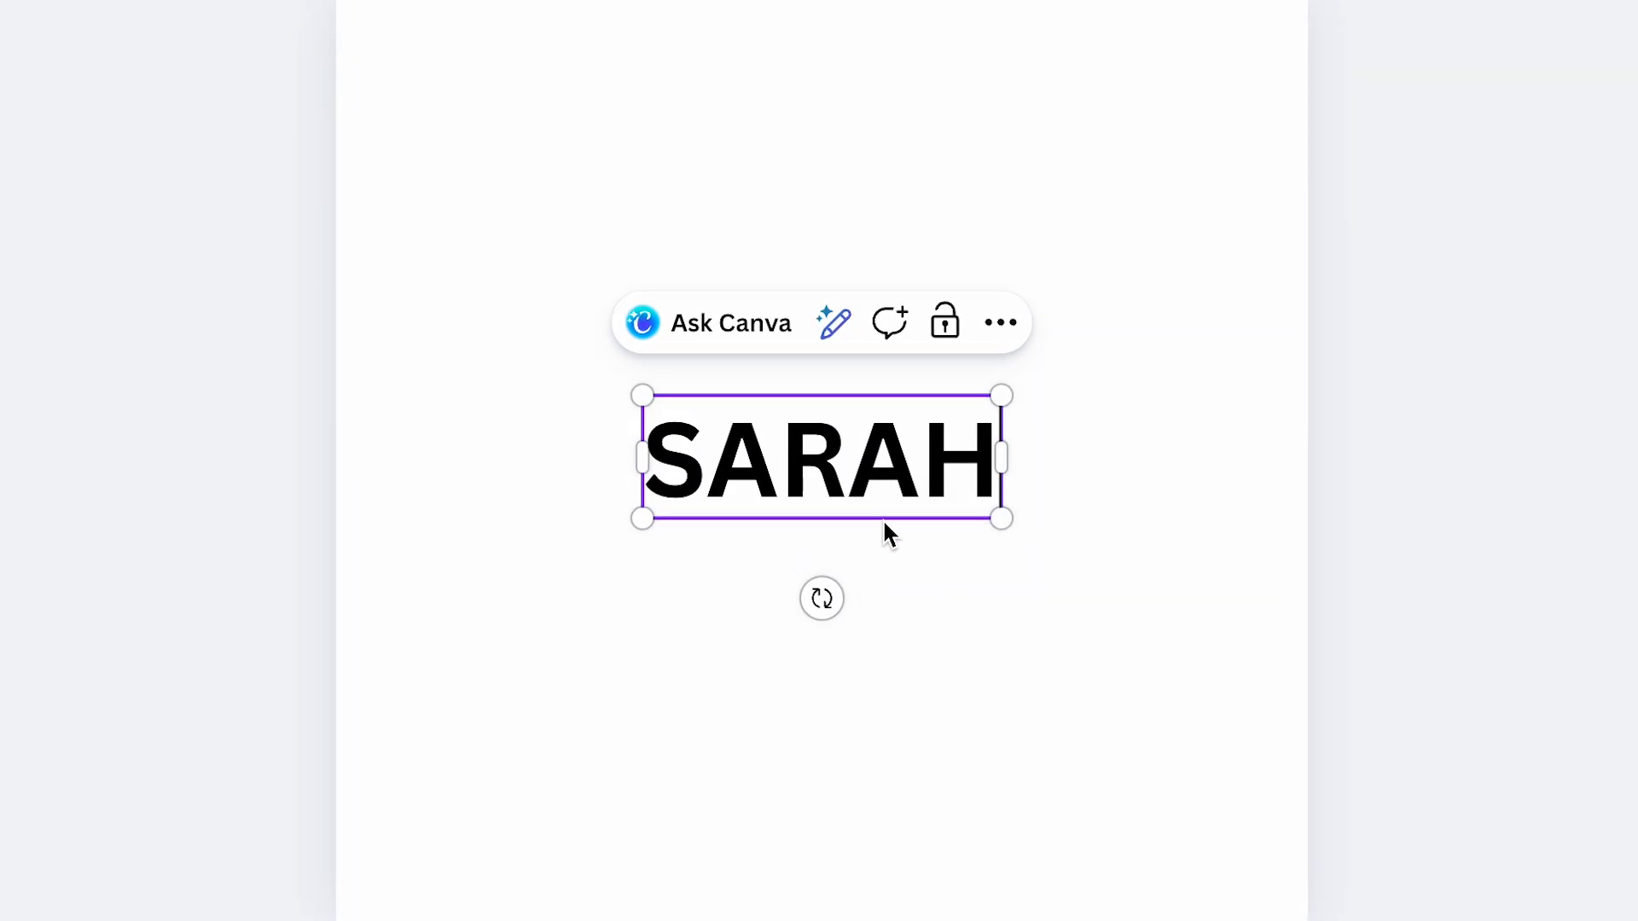
click(885, 530)
drag(896, 515, 641, 240)
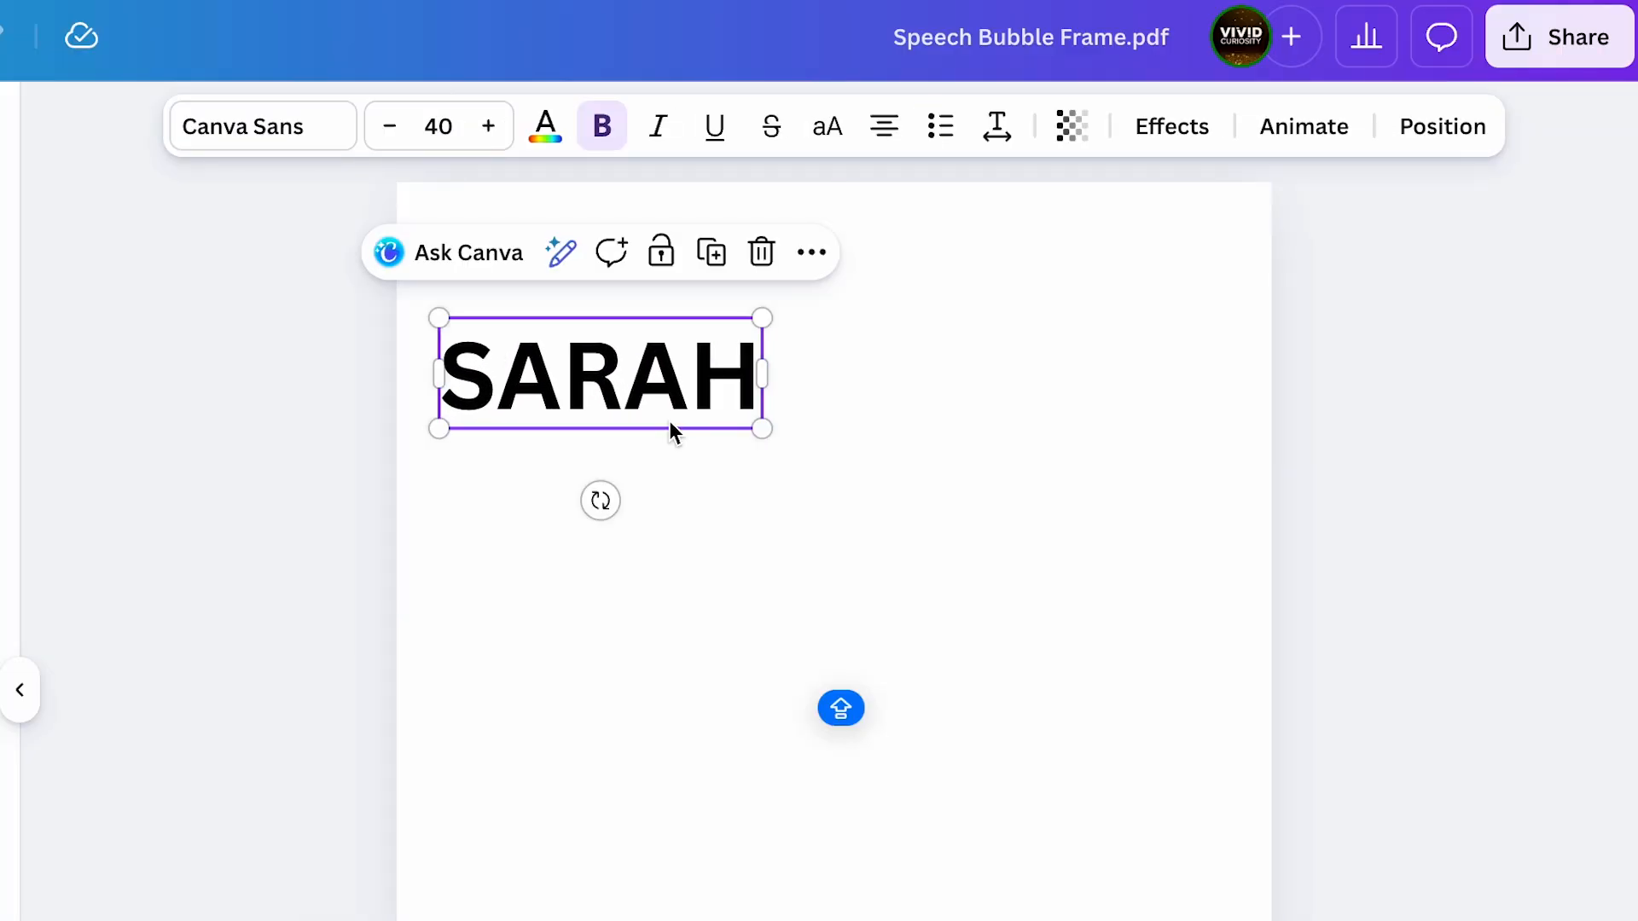
drag(760, 429, 1184, 733)
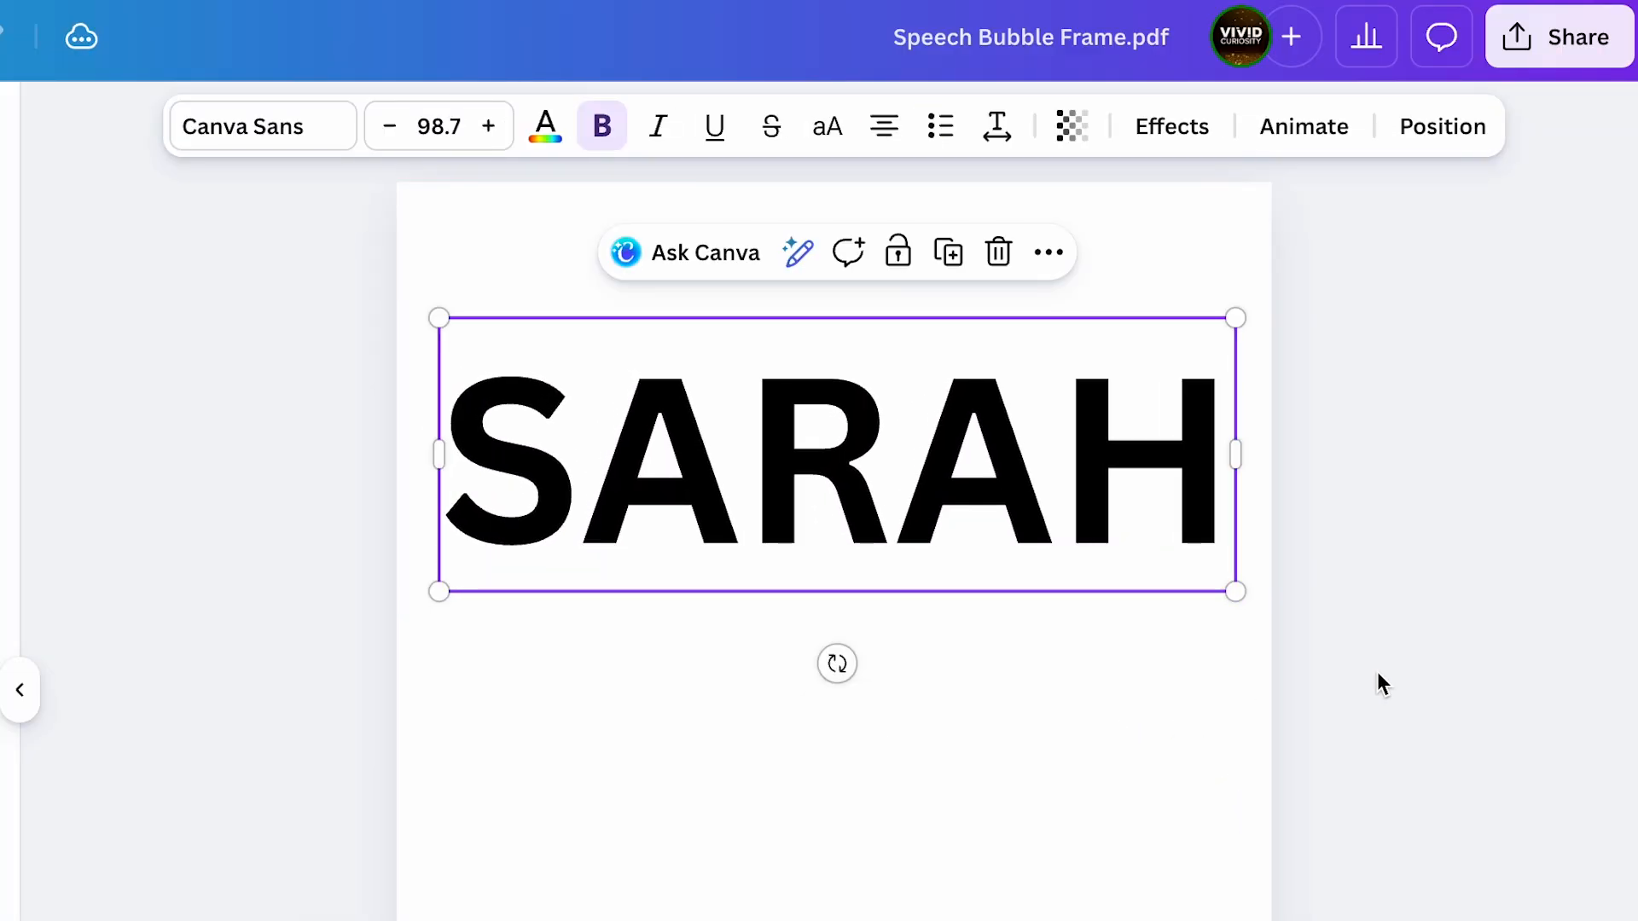
click(1377, 676)
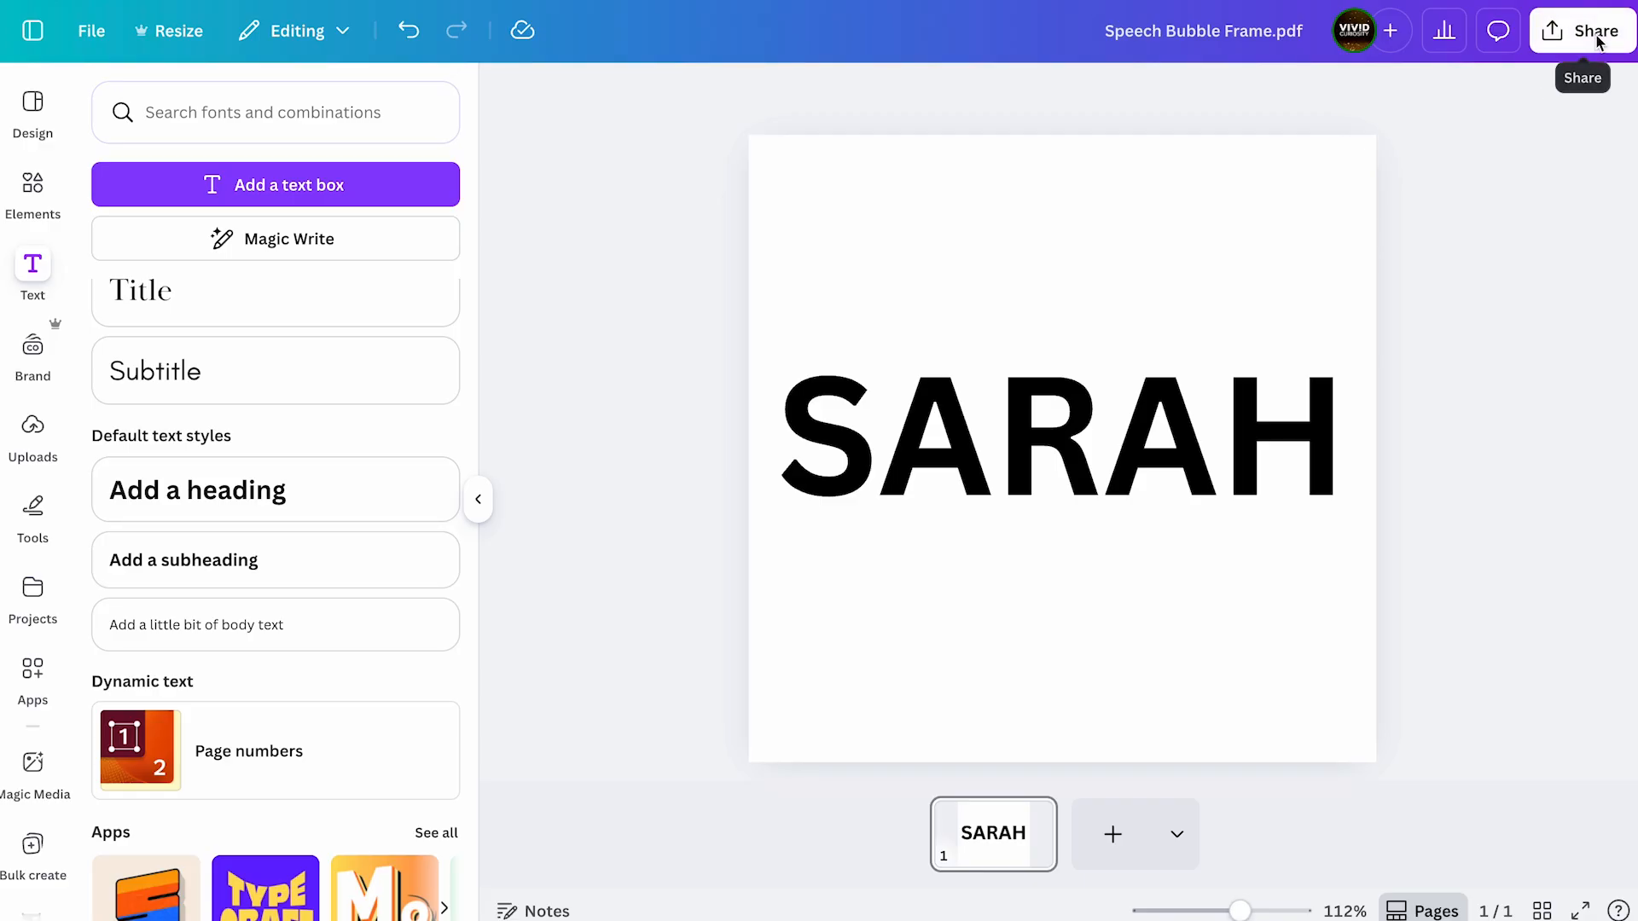
Download the name text design as a PNG at 500 × 500 px
click(1586, 31)
click(1236, 439)
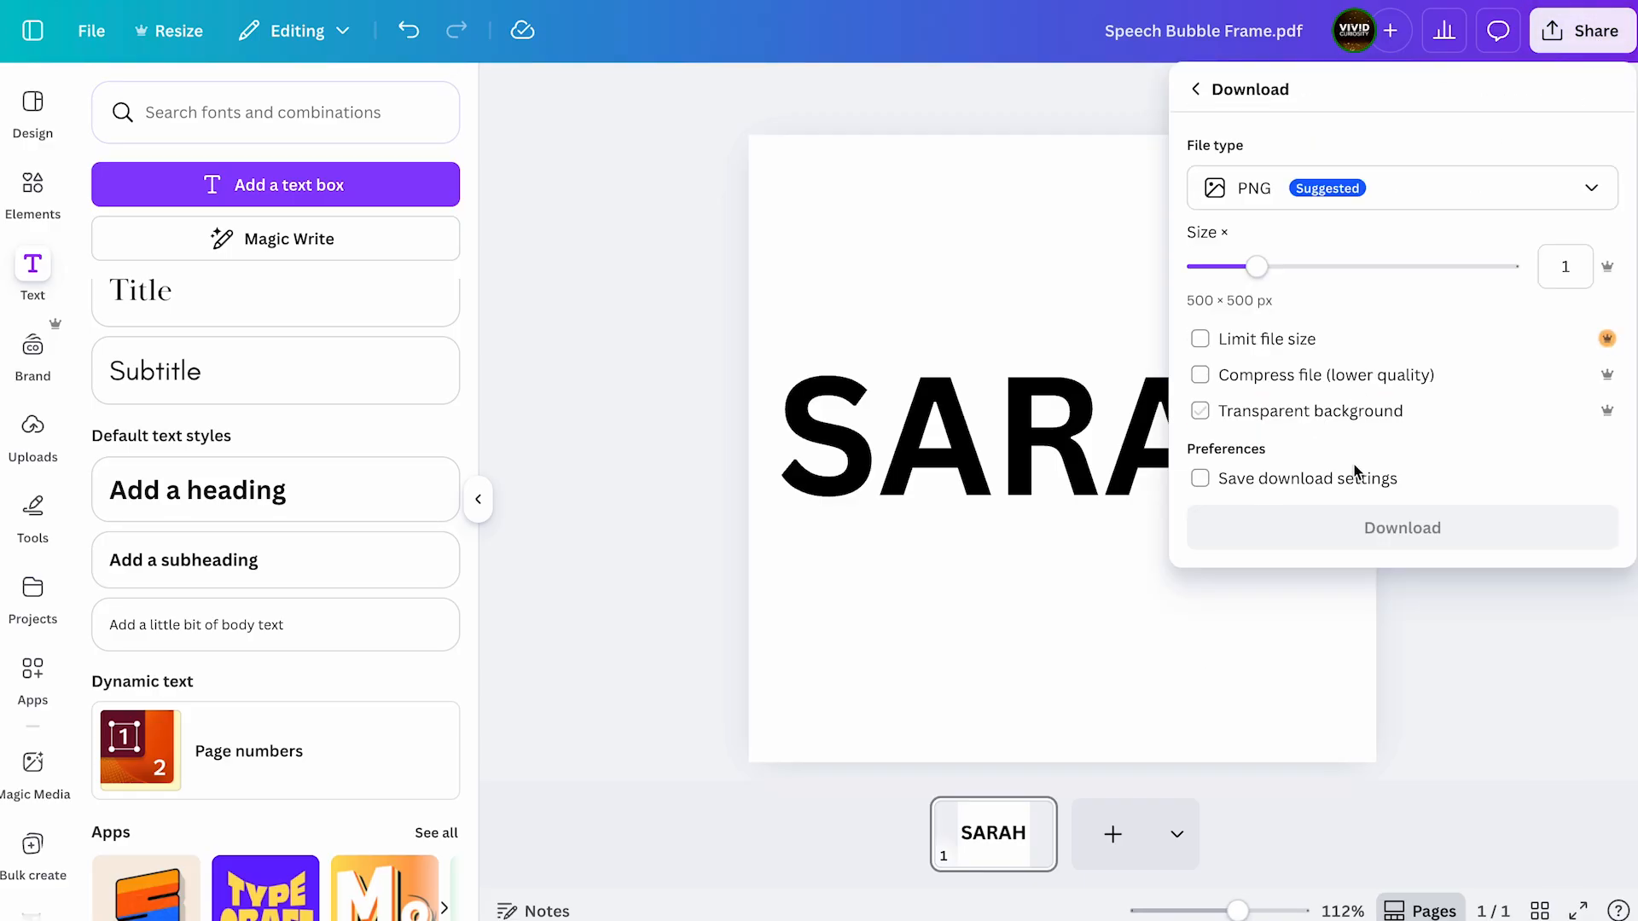
click(1327, 536)
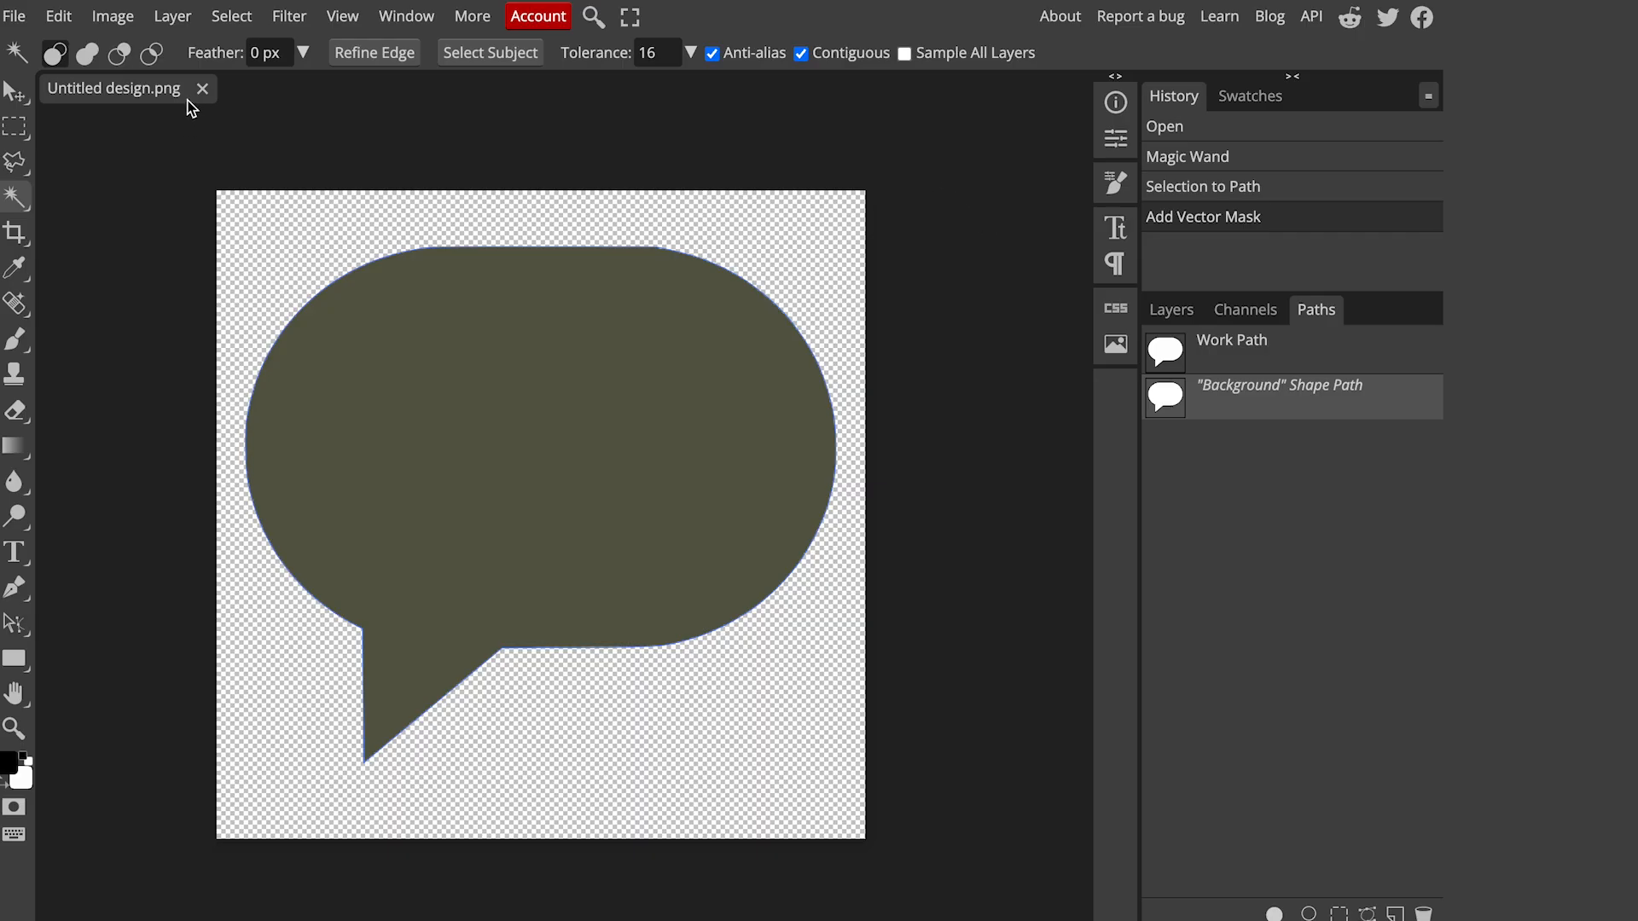
Close the speech bubble document in Photopea and open the downloaded Speech Bubble Frame.pdf.png
click(204, 91)
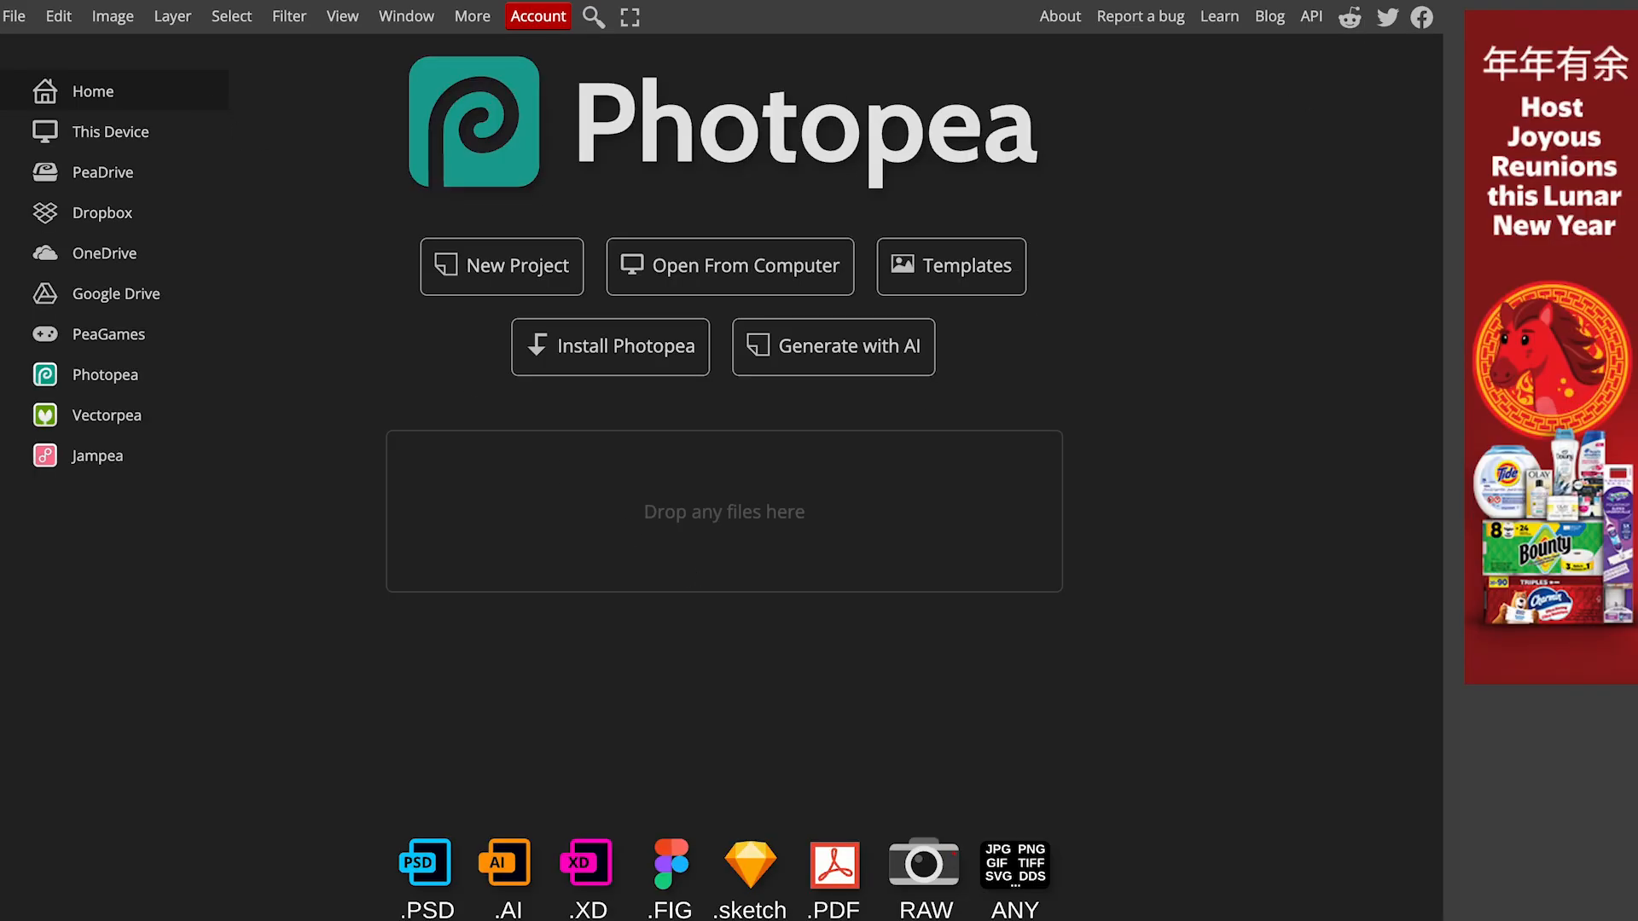
drag(844, 485, 814, 510)
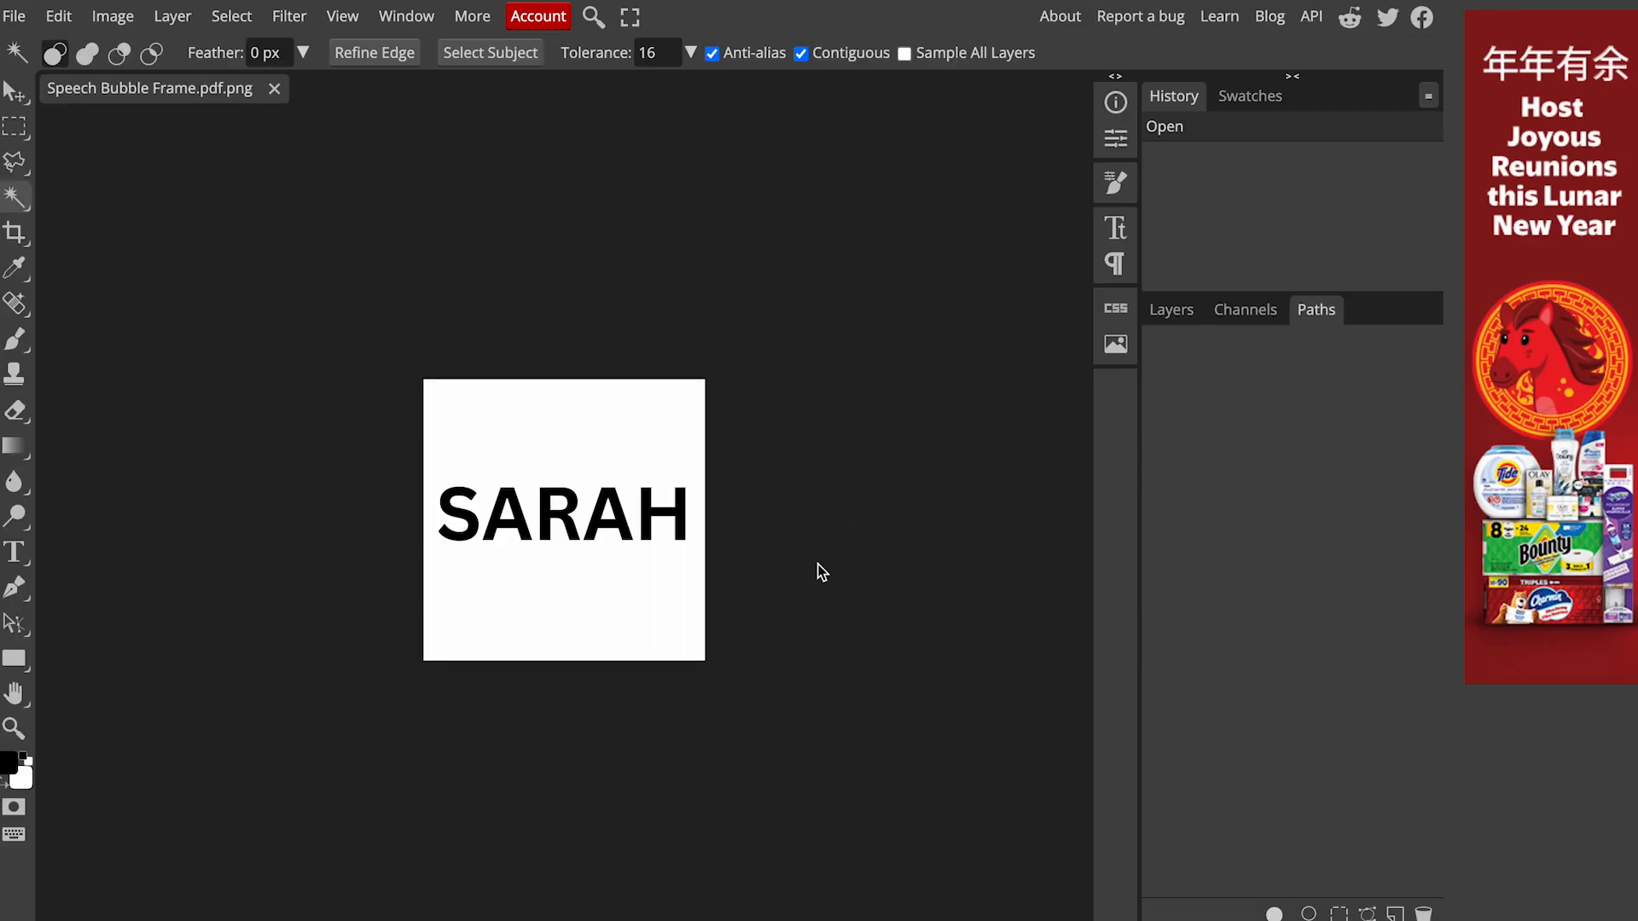
Try to select the letters of the name one after another with the Magic Wand at tolerance 16
click(1182, 321)
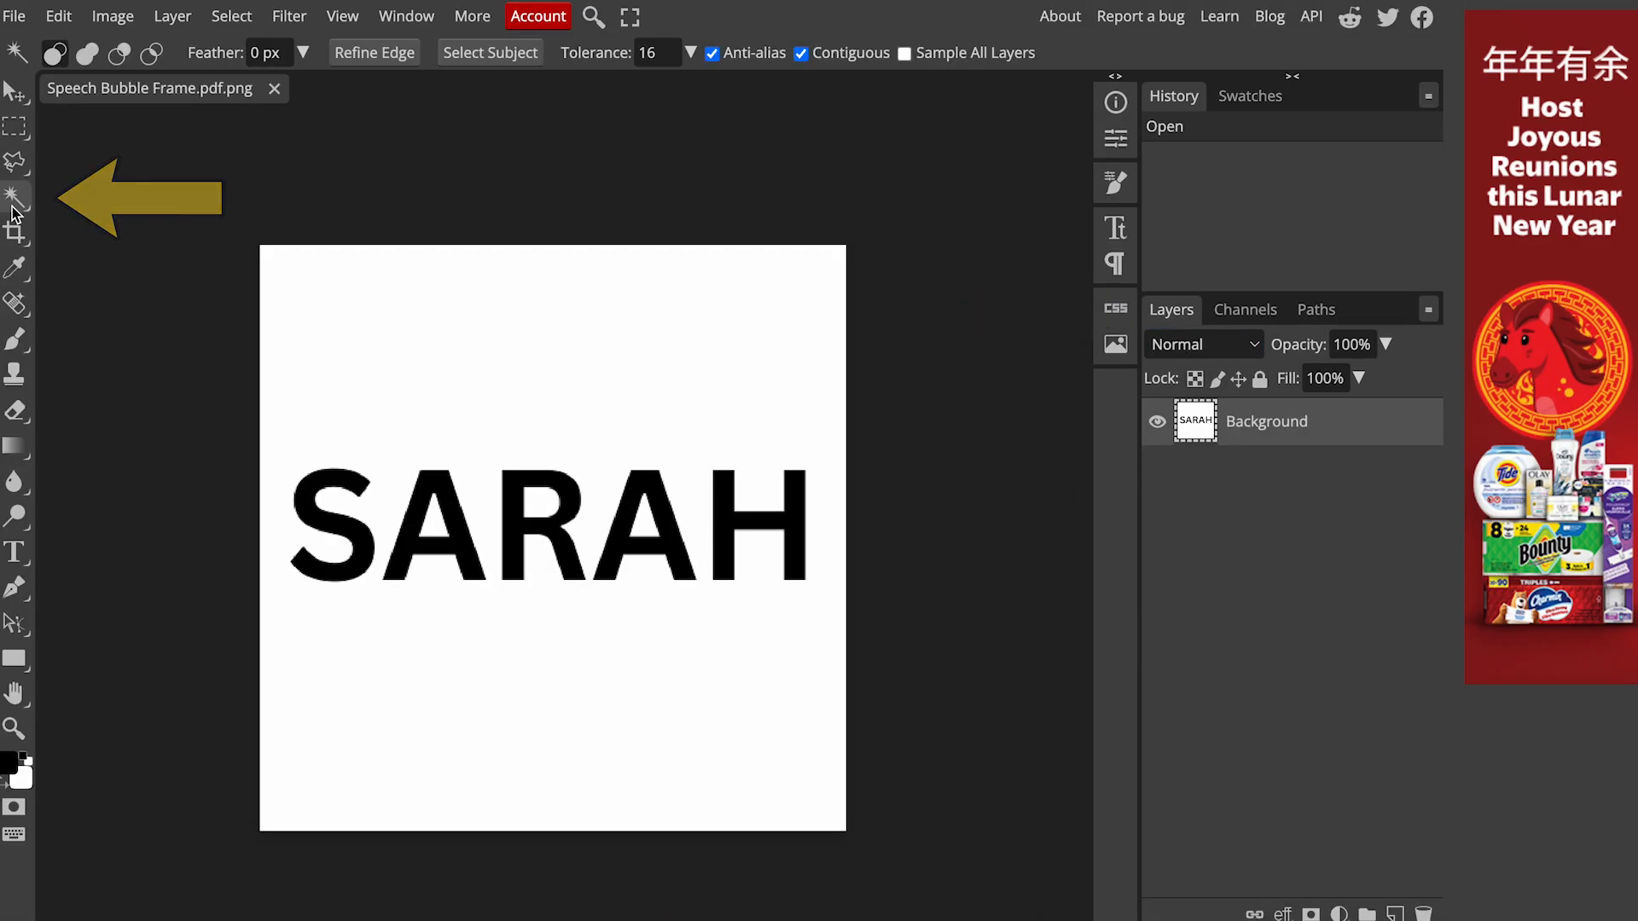
click(316, 503)
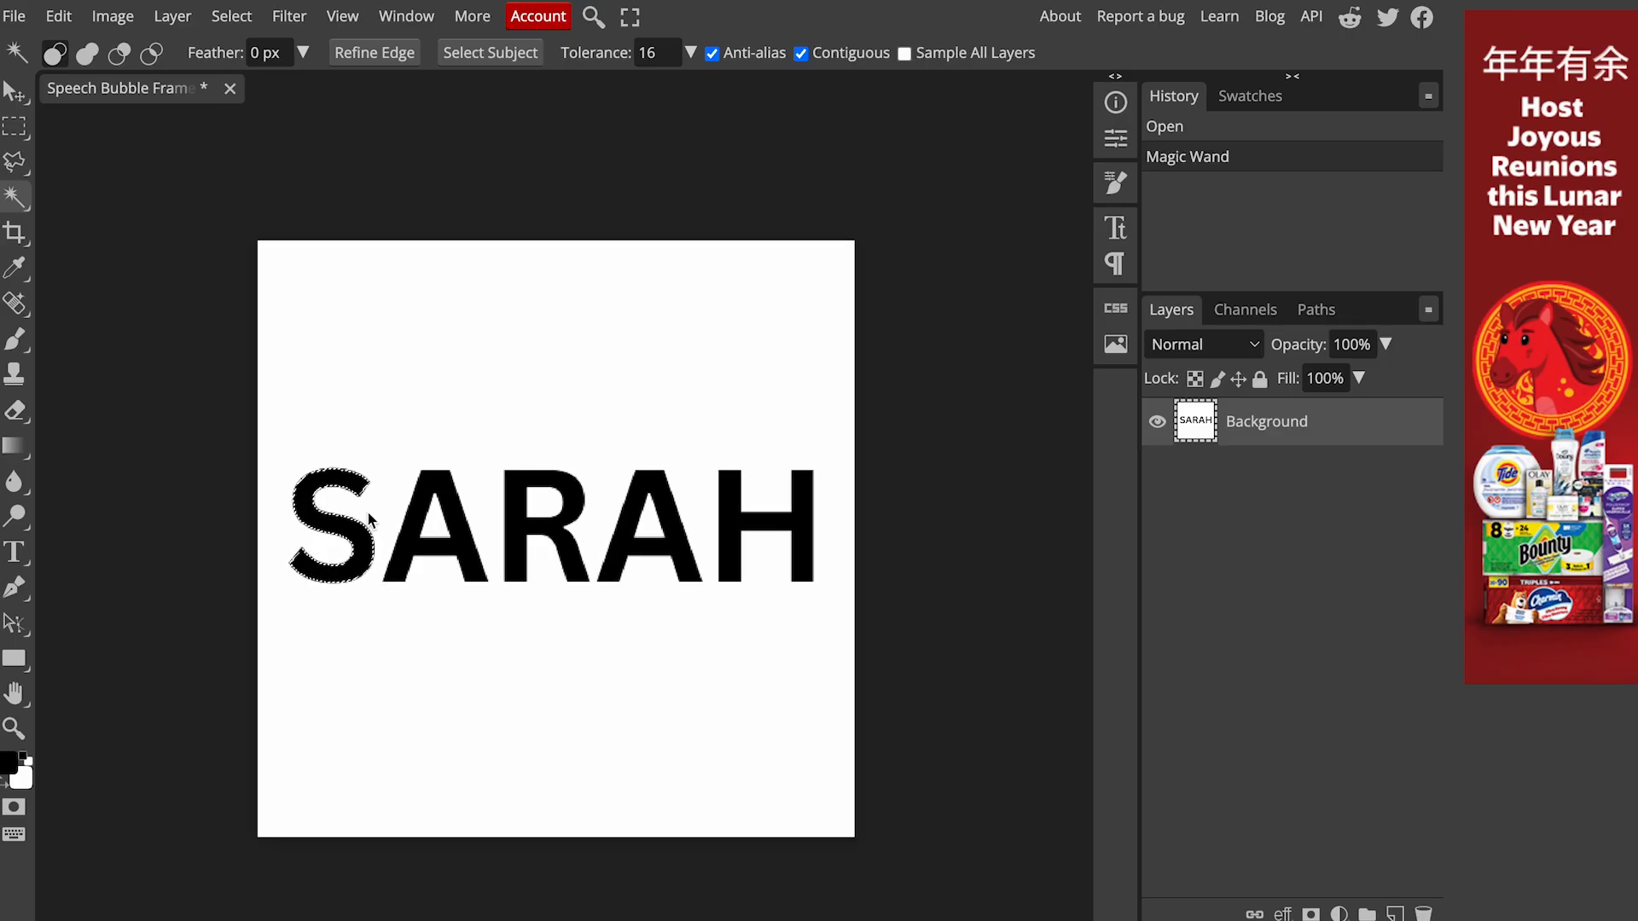
scroll(369, 518, up, 2)
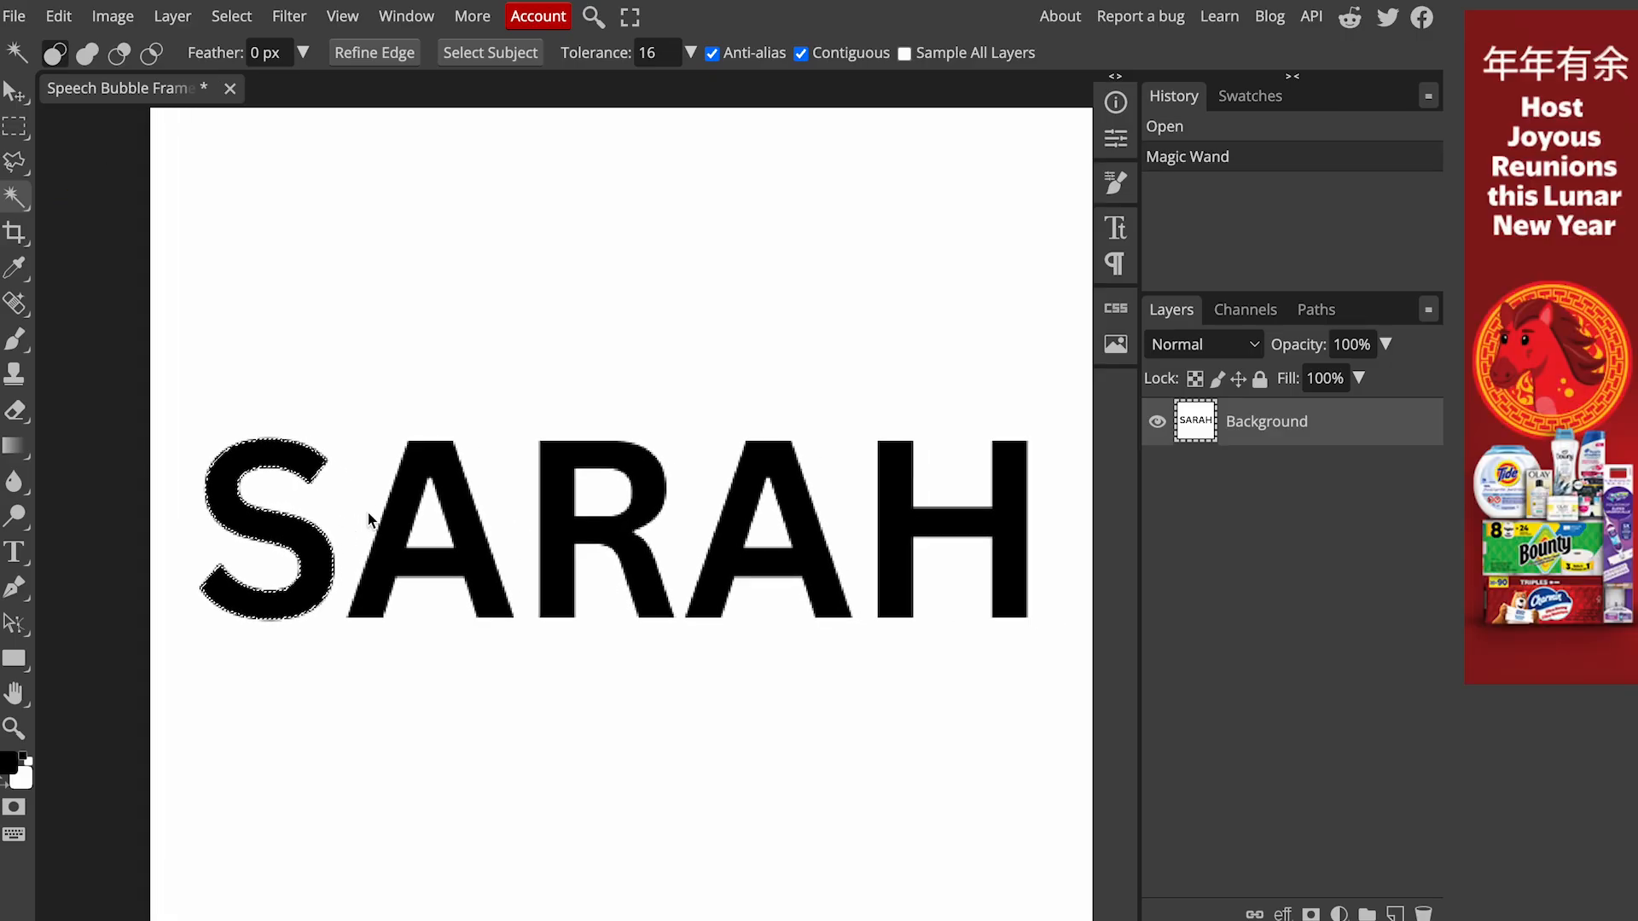
click(407, 458)
click(540, 473)
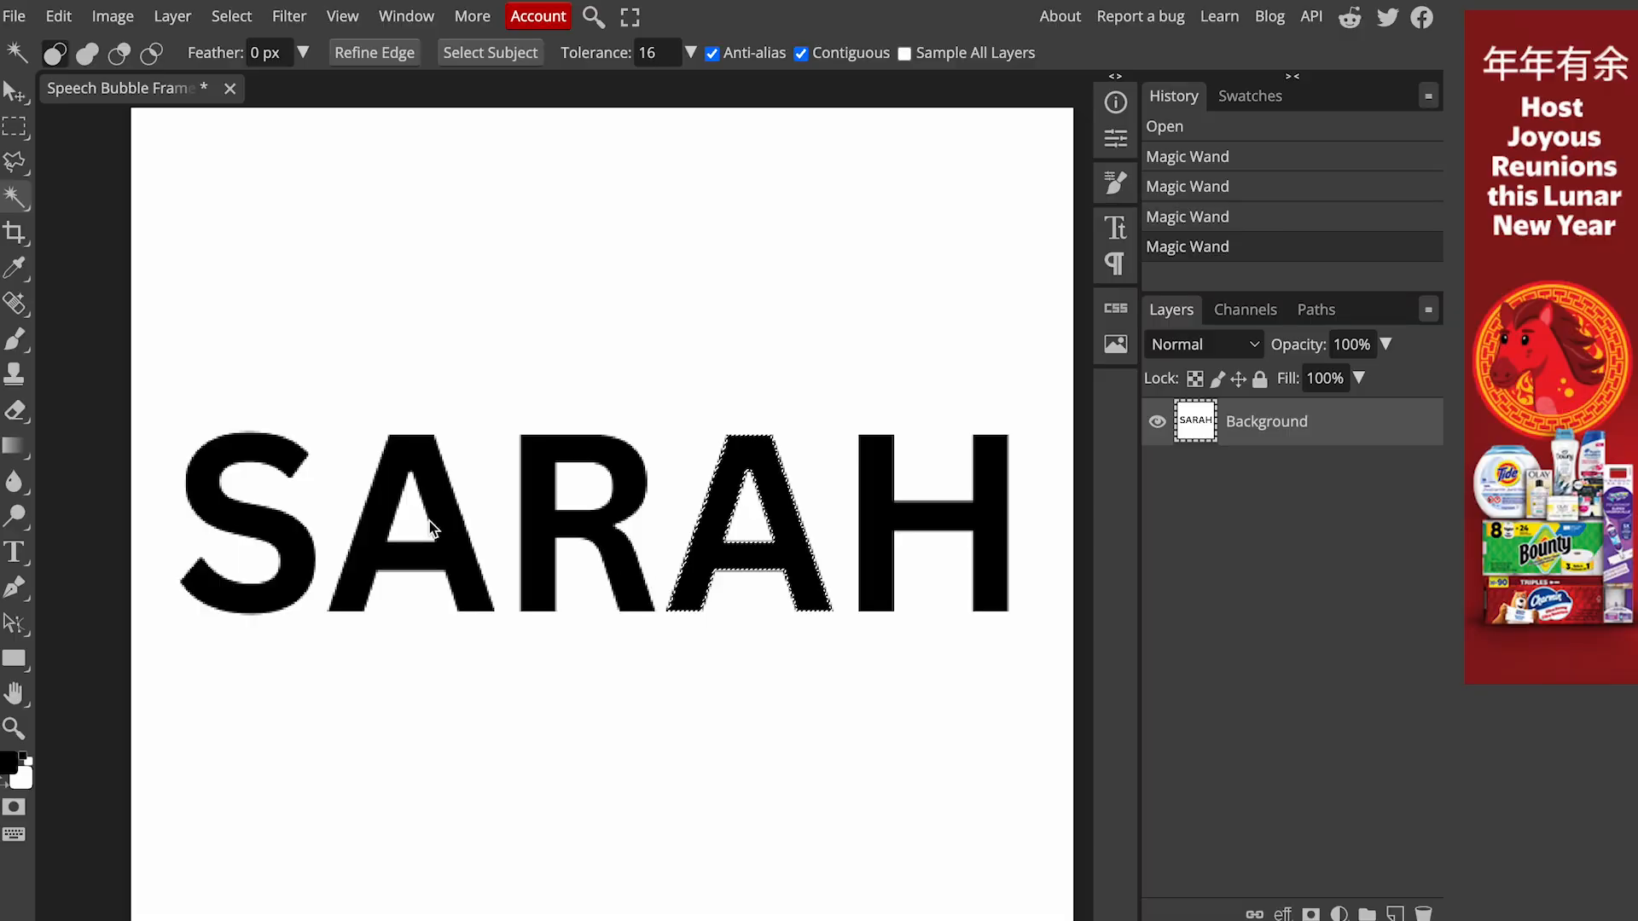
Select the first letter with the Magic Wand and add the four remaining letters to the same selection
click(284, 463)
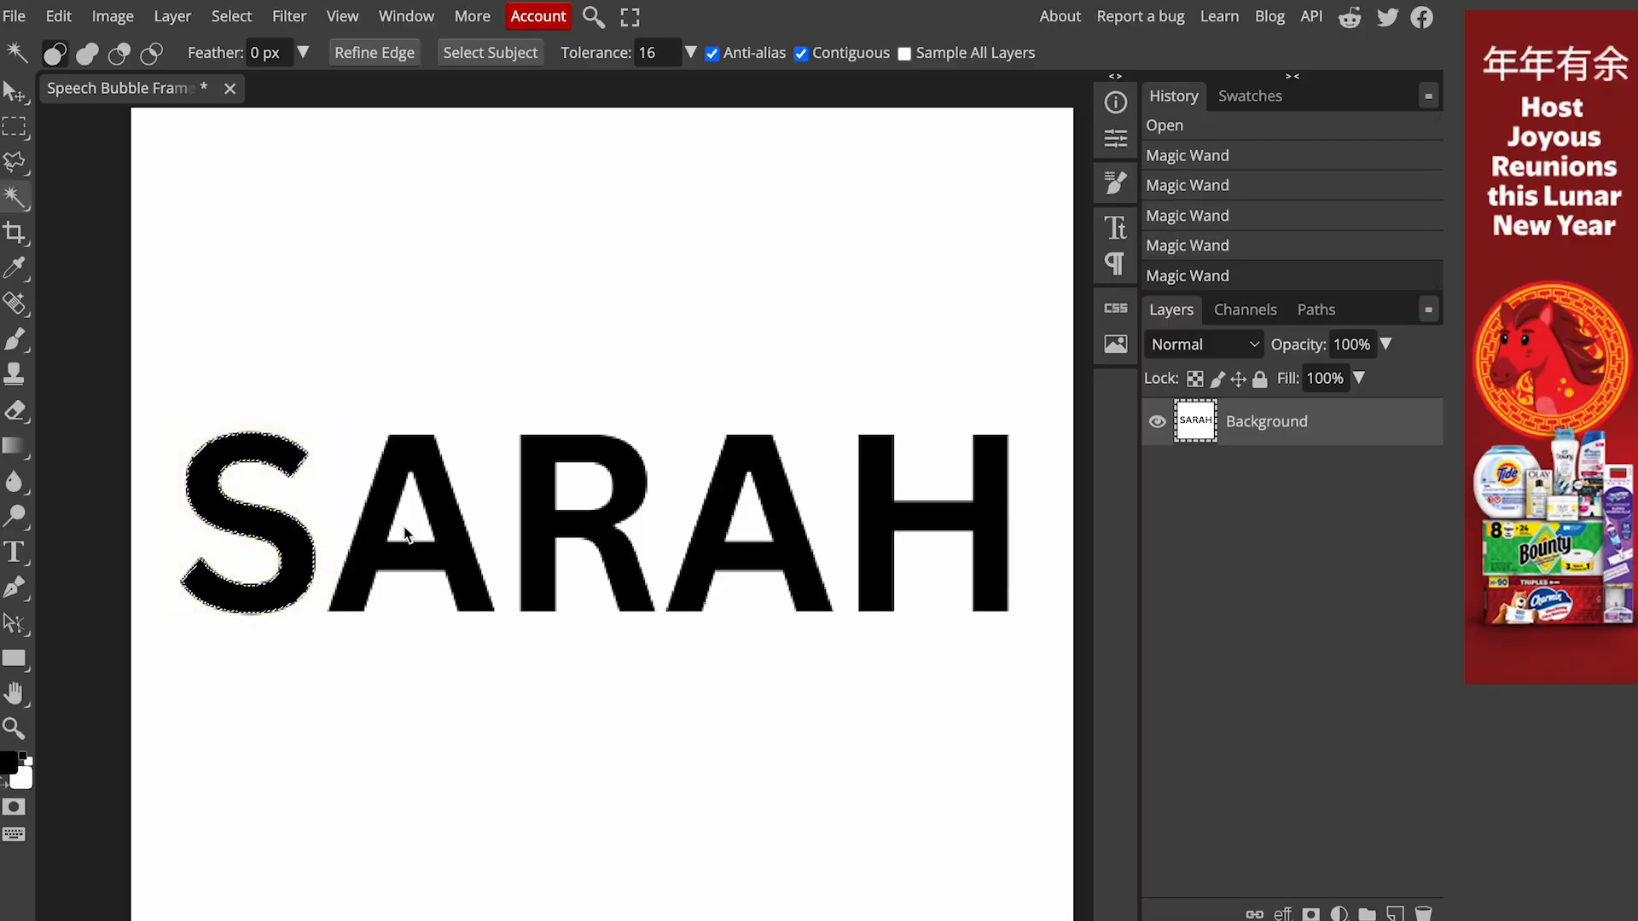
shift+click(446, 501)
shift+click(541, 474)
shift+click(724, 512)
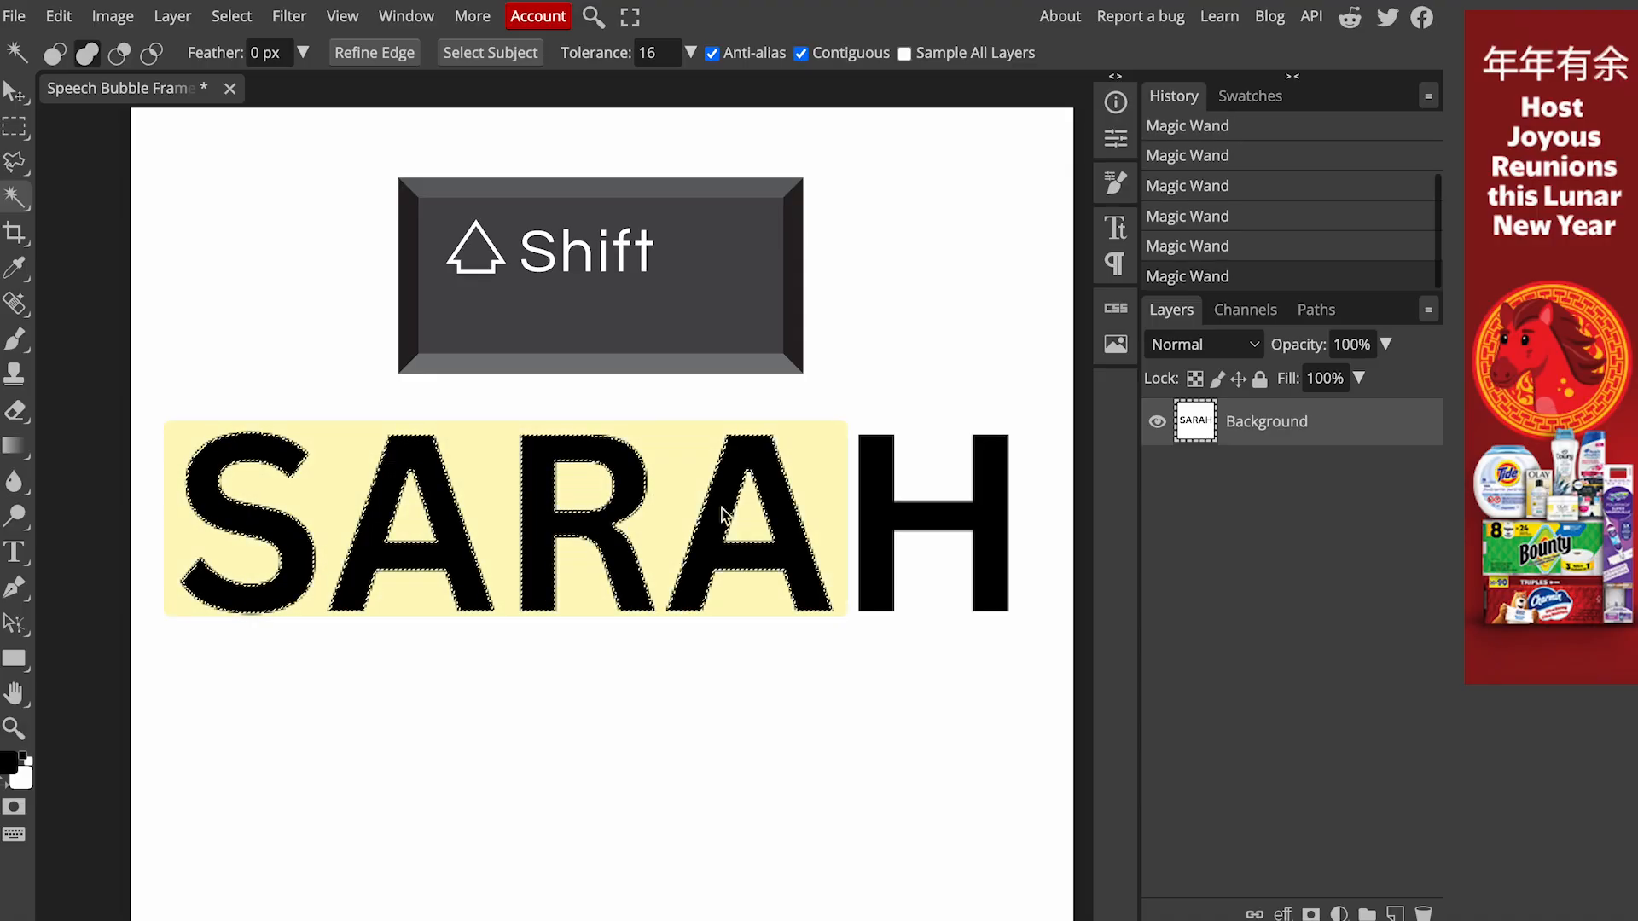
shift+click(881, 508)
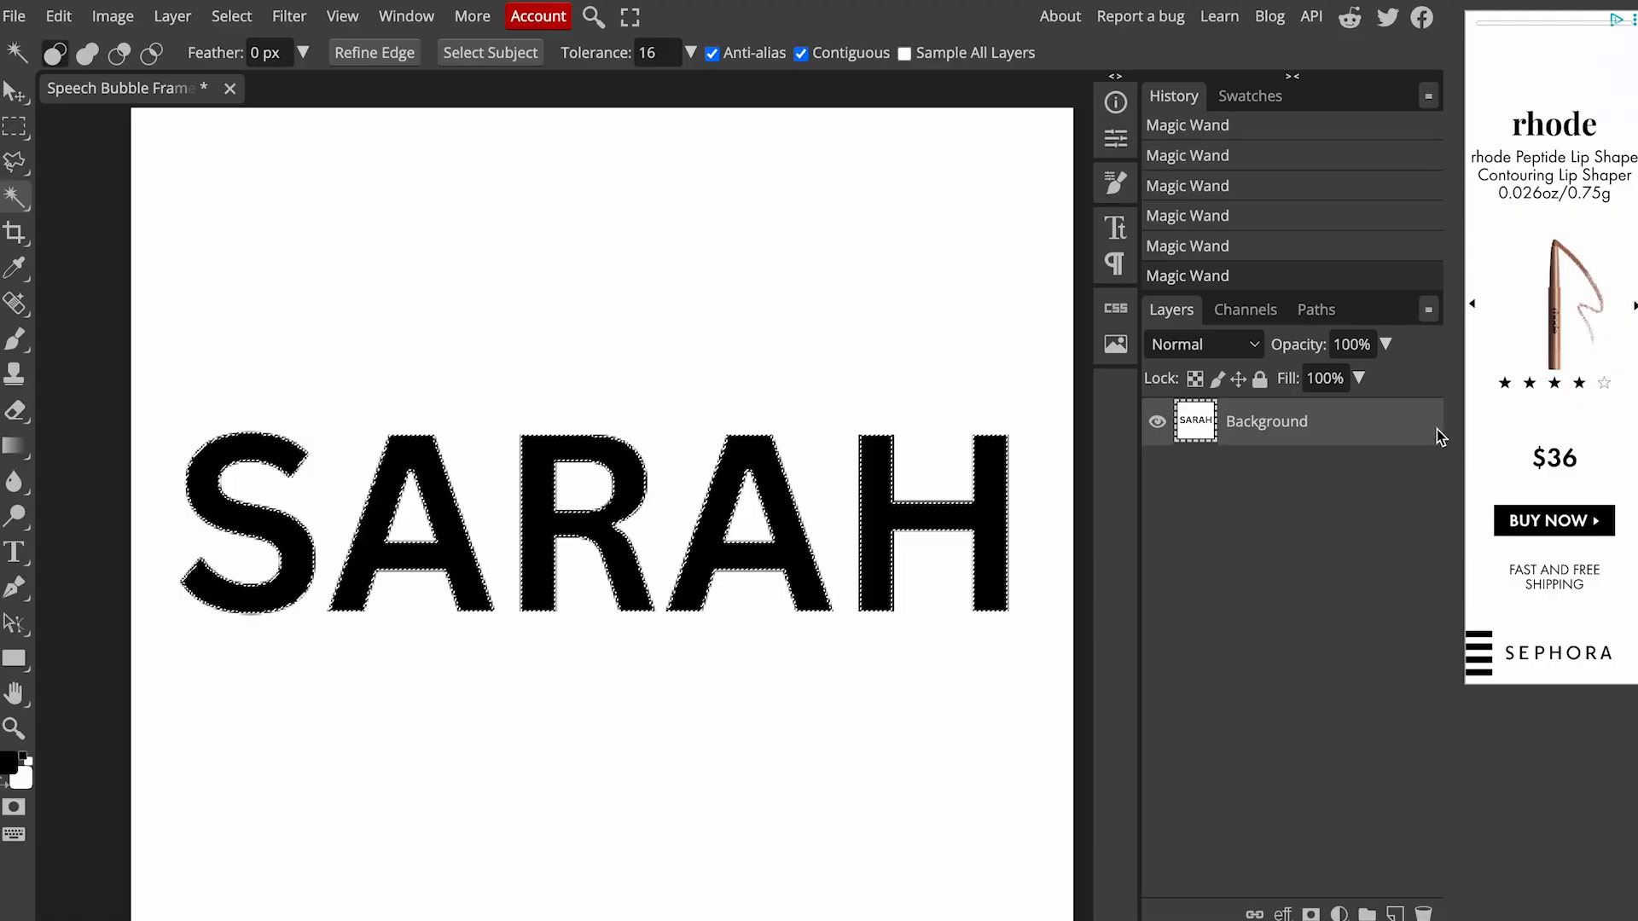
Convert the letter selection to a work path and apply it to the background layer as a vector mask
click(1315, 310)
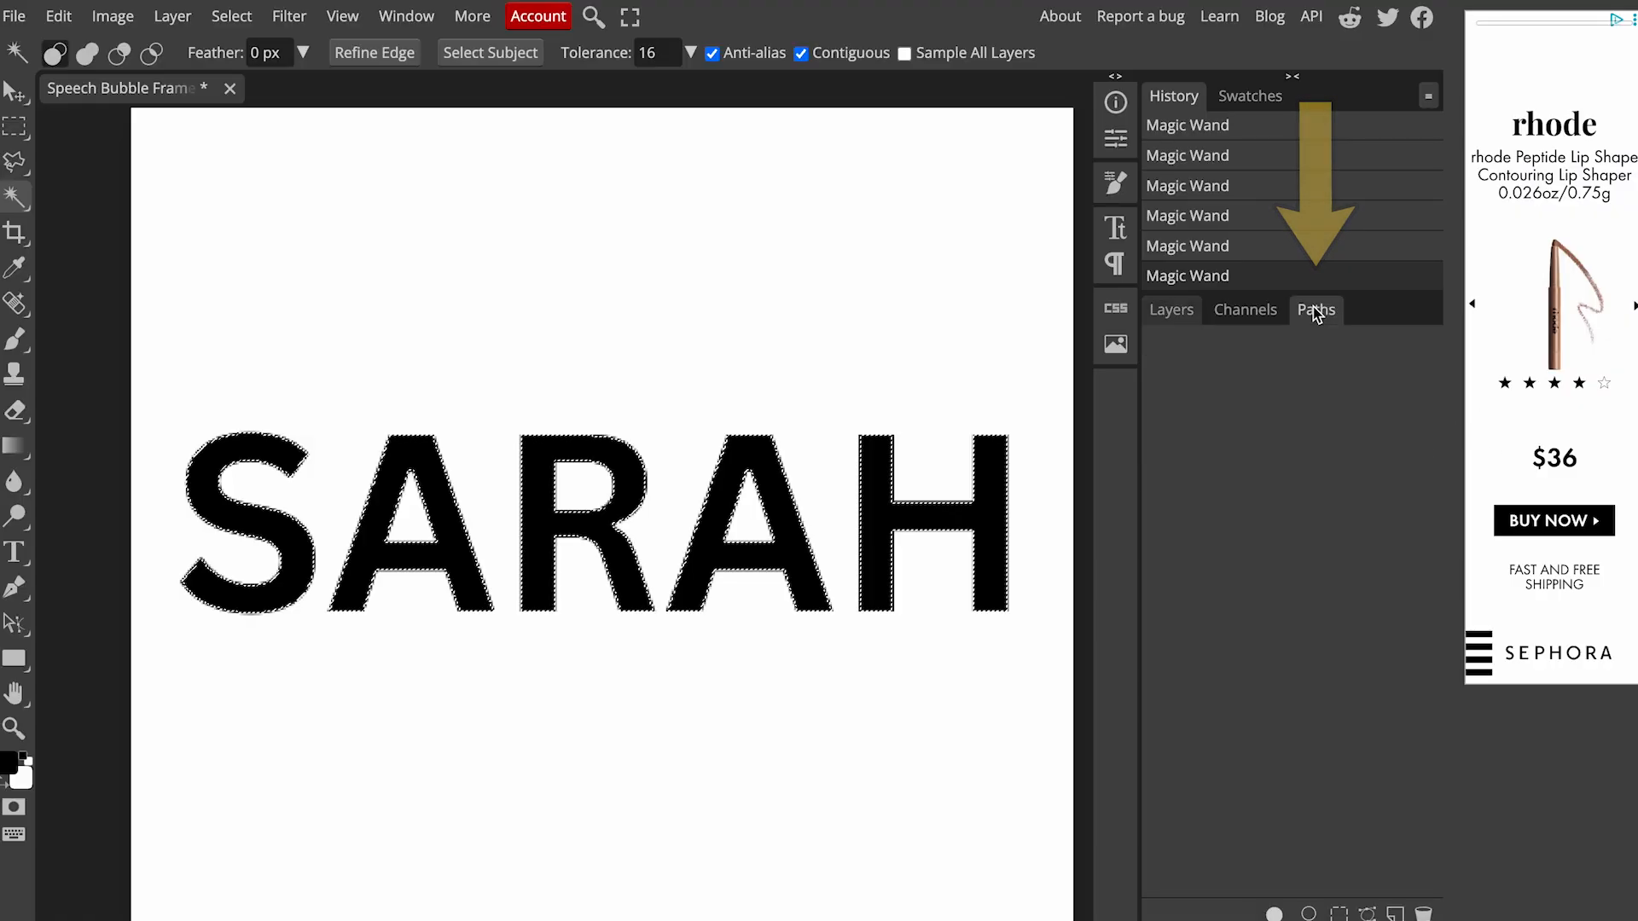
click(1372, 914)
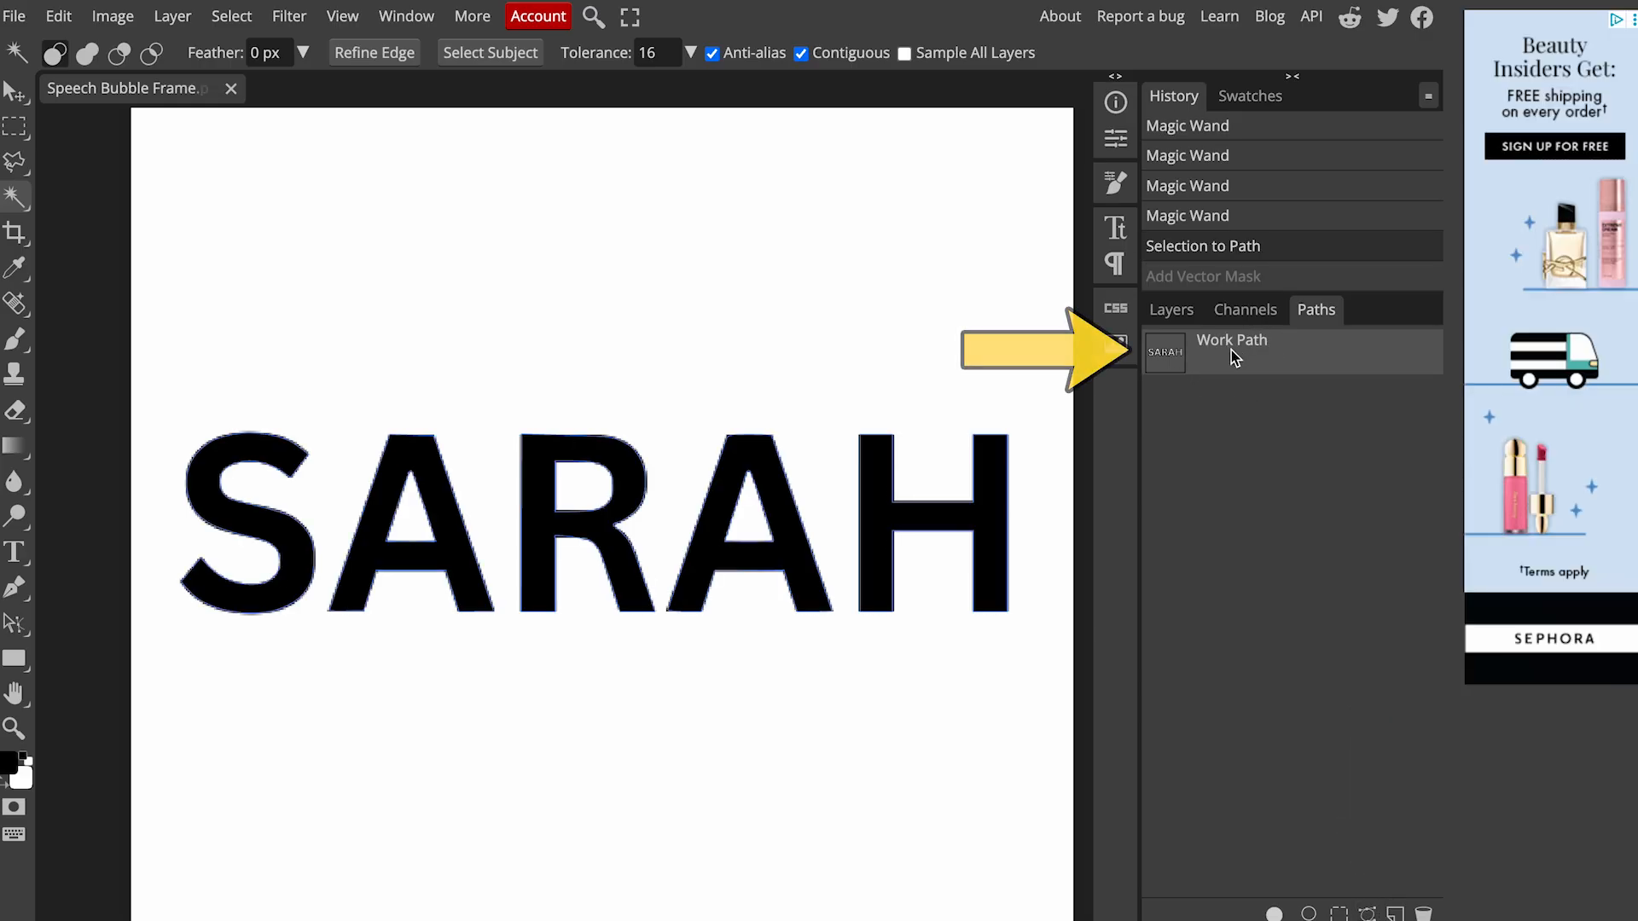
click(173, 18)
mouse_move(350, 388)
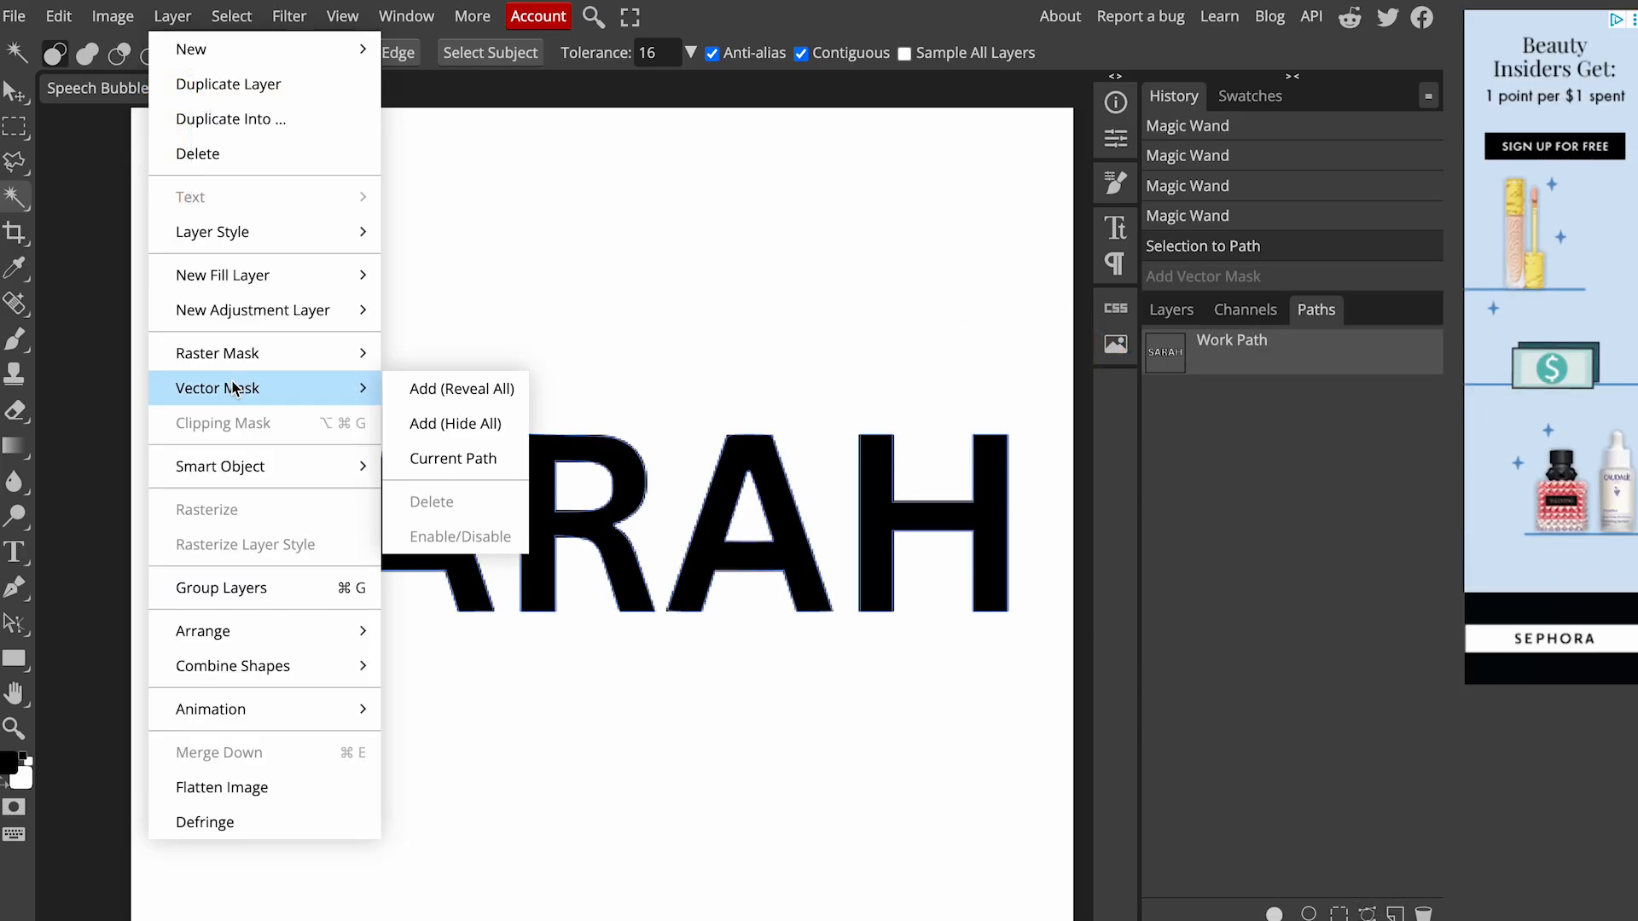
click(424, 474)
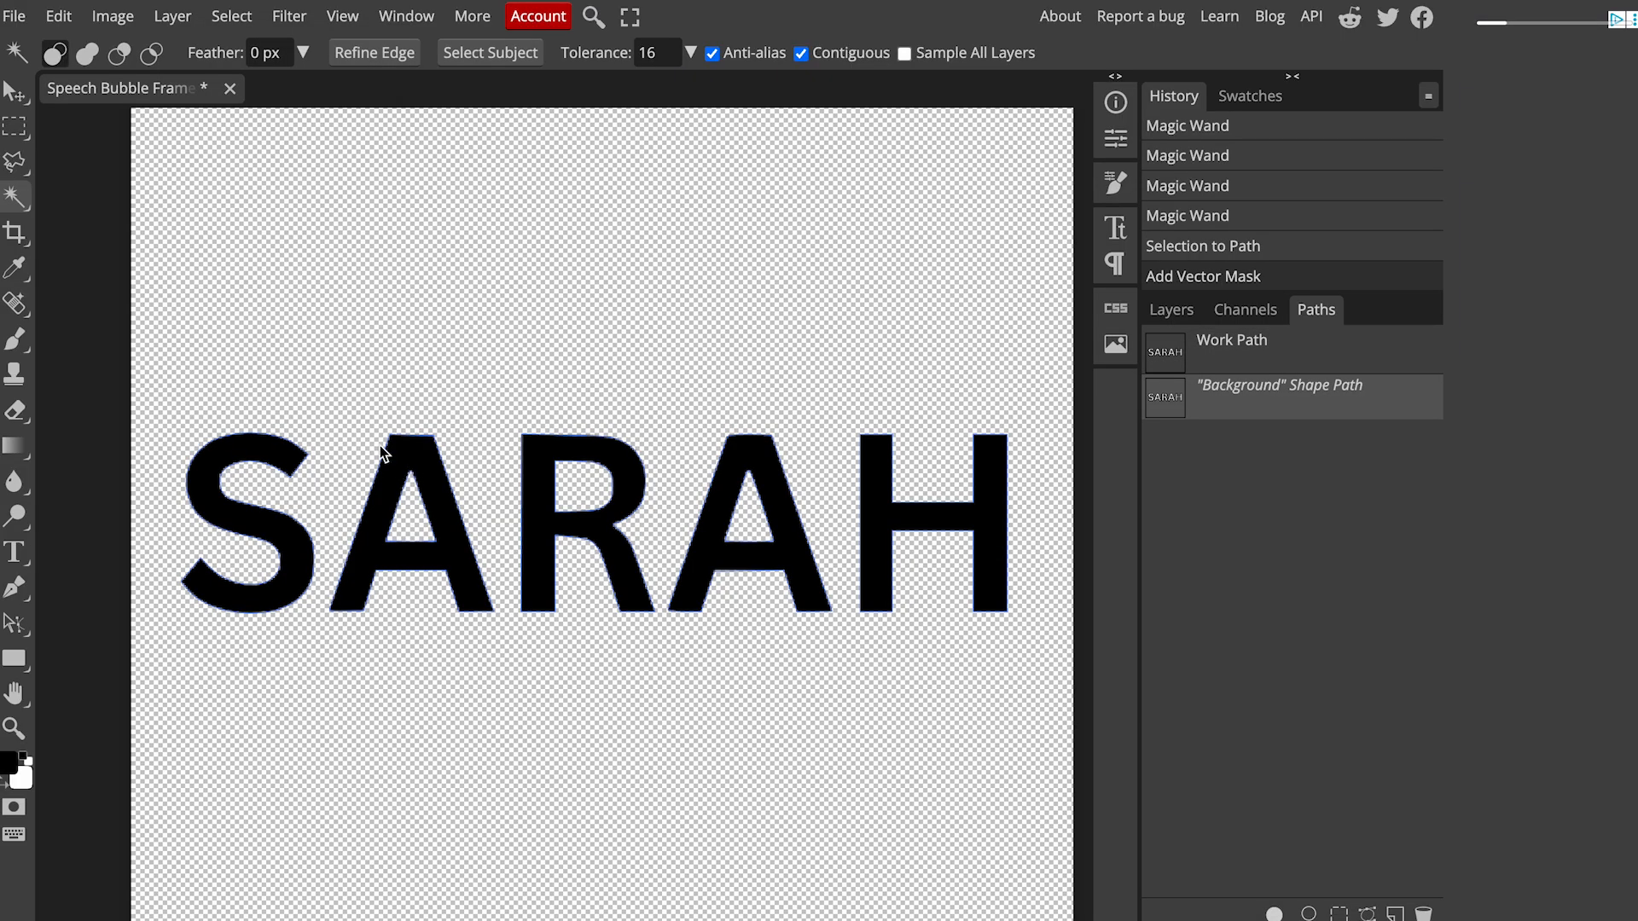
Export the masked name as a PDF, with the first name followed by "frame" as the file name
click(18, 30)
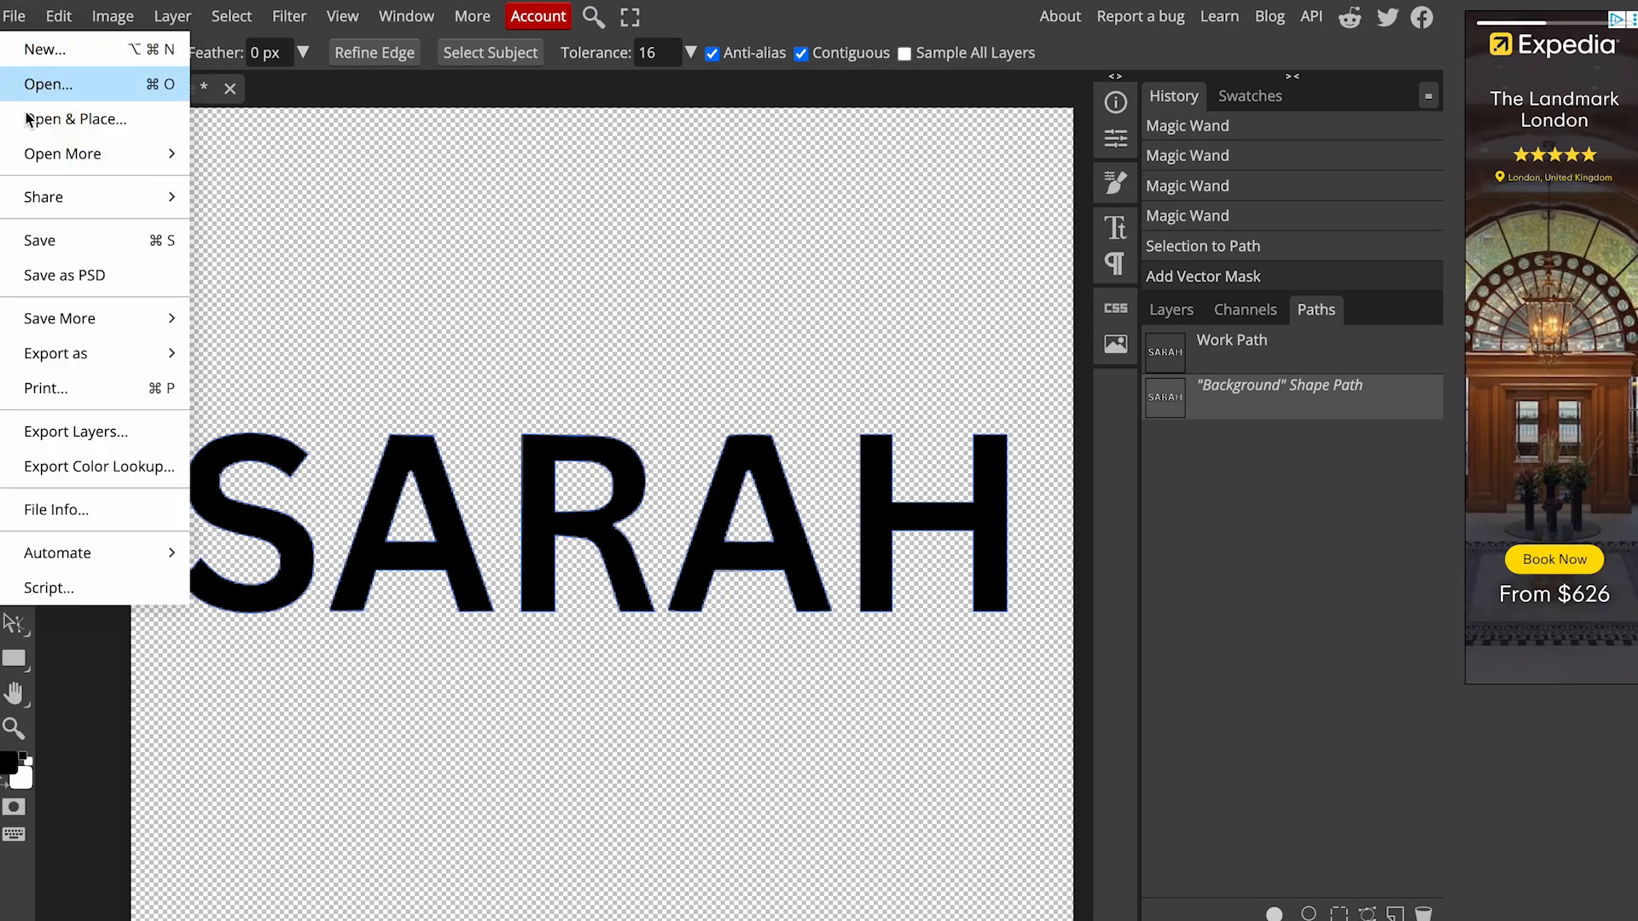
mouse_move(102, 353)
click(295, 458)
text(sarahs frame)
key(Return)
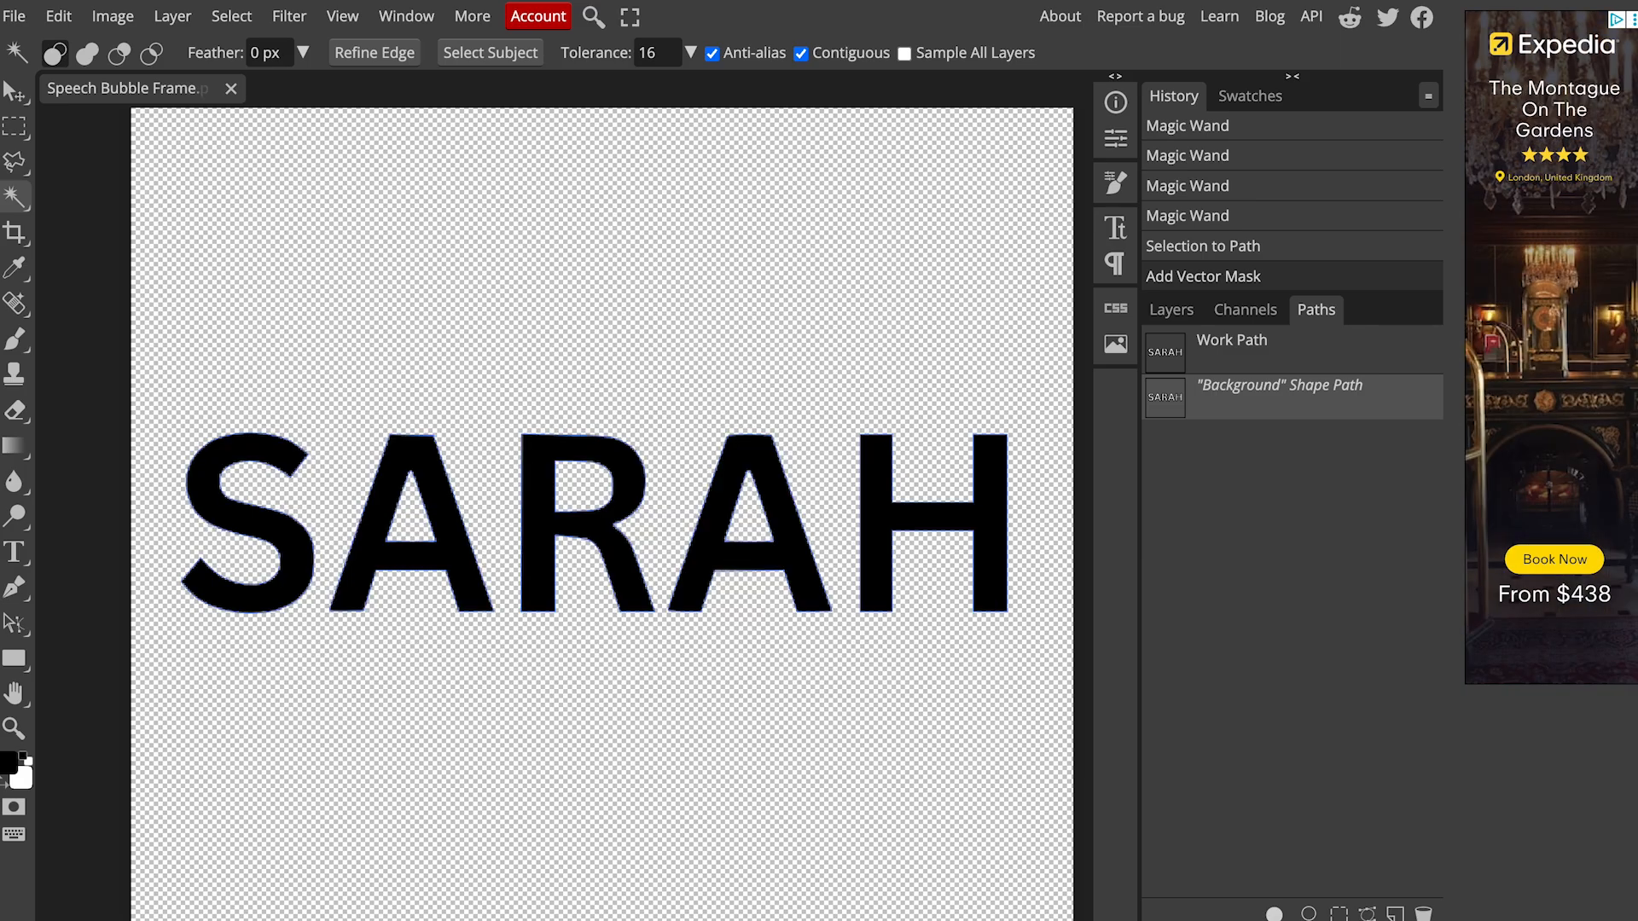
Switch to Canva, upload and open the exported name PDF, and detach the image from its lettering
key(ctrl+Tab)
drag(1222, 72, 739, 751)
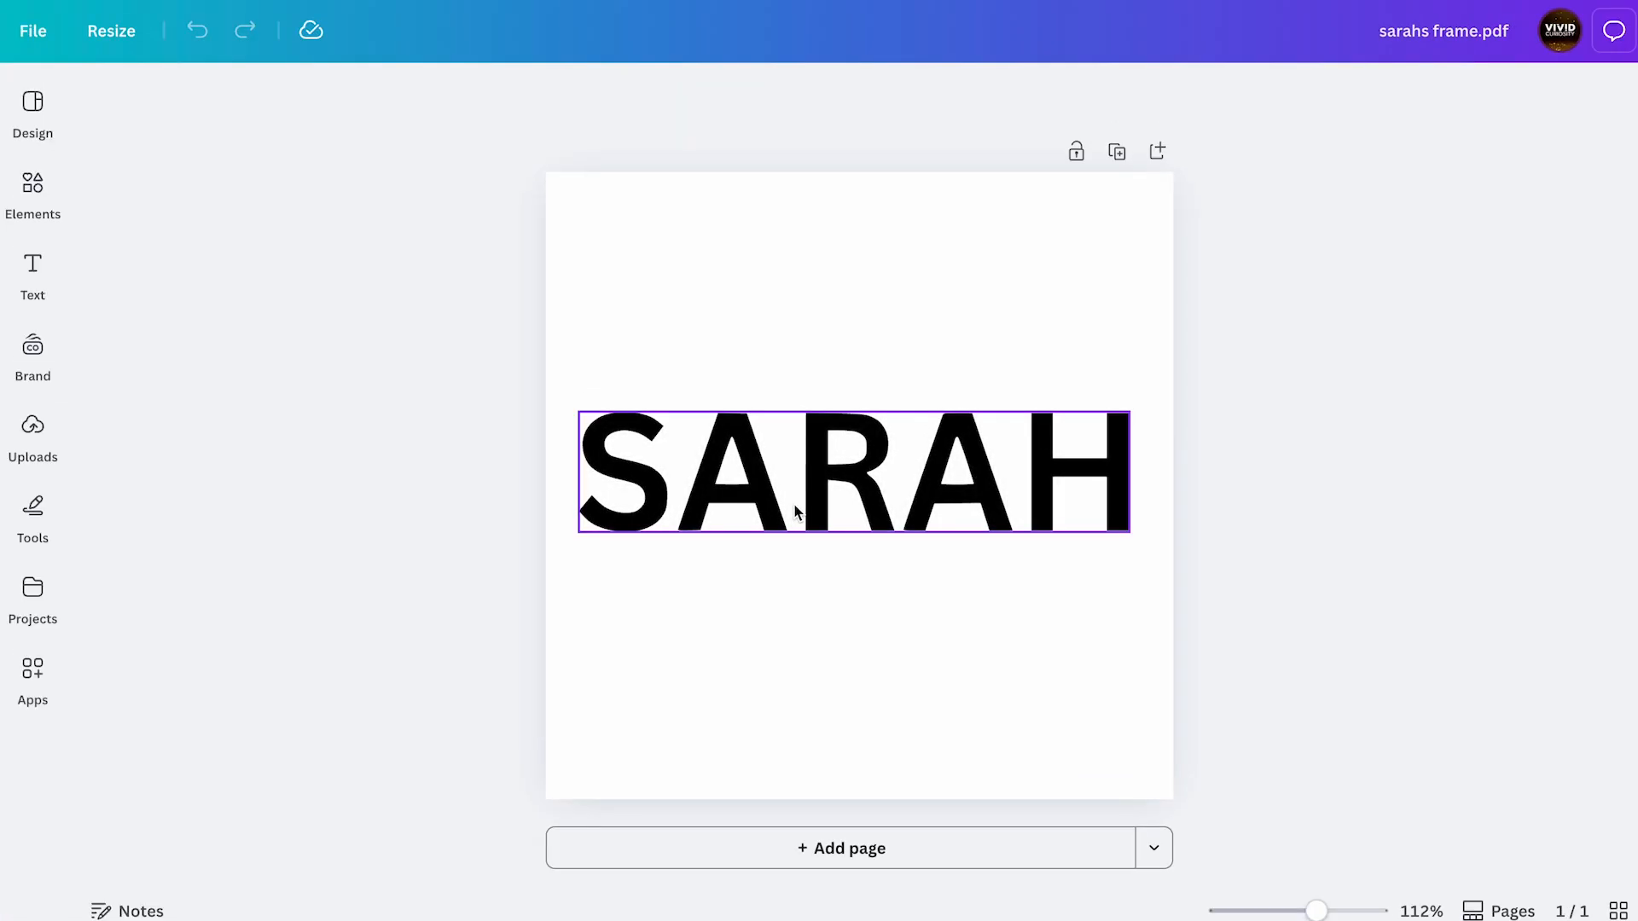
right_click(826, 477)
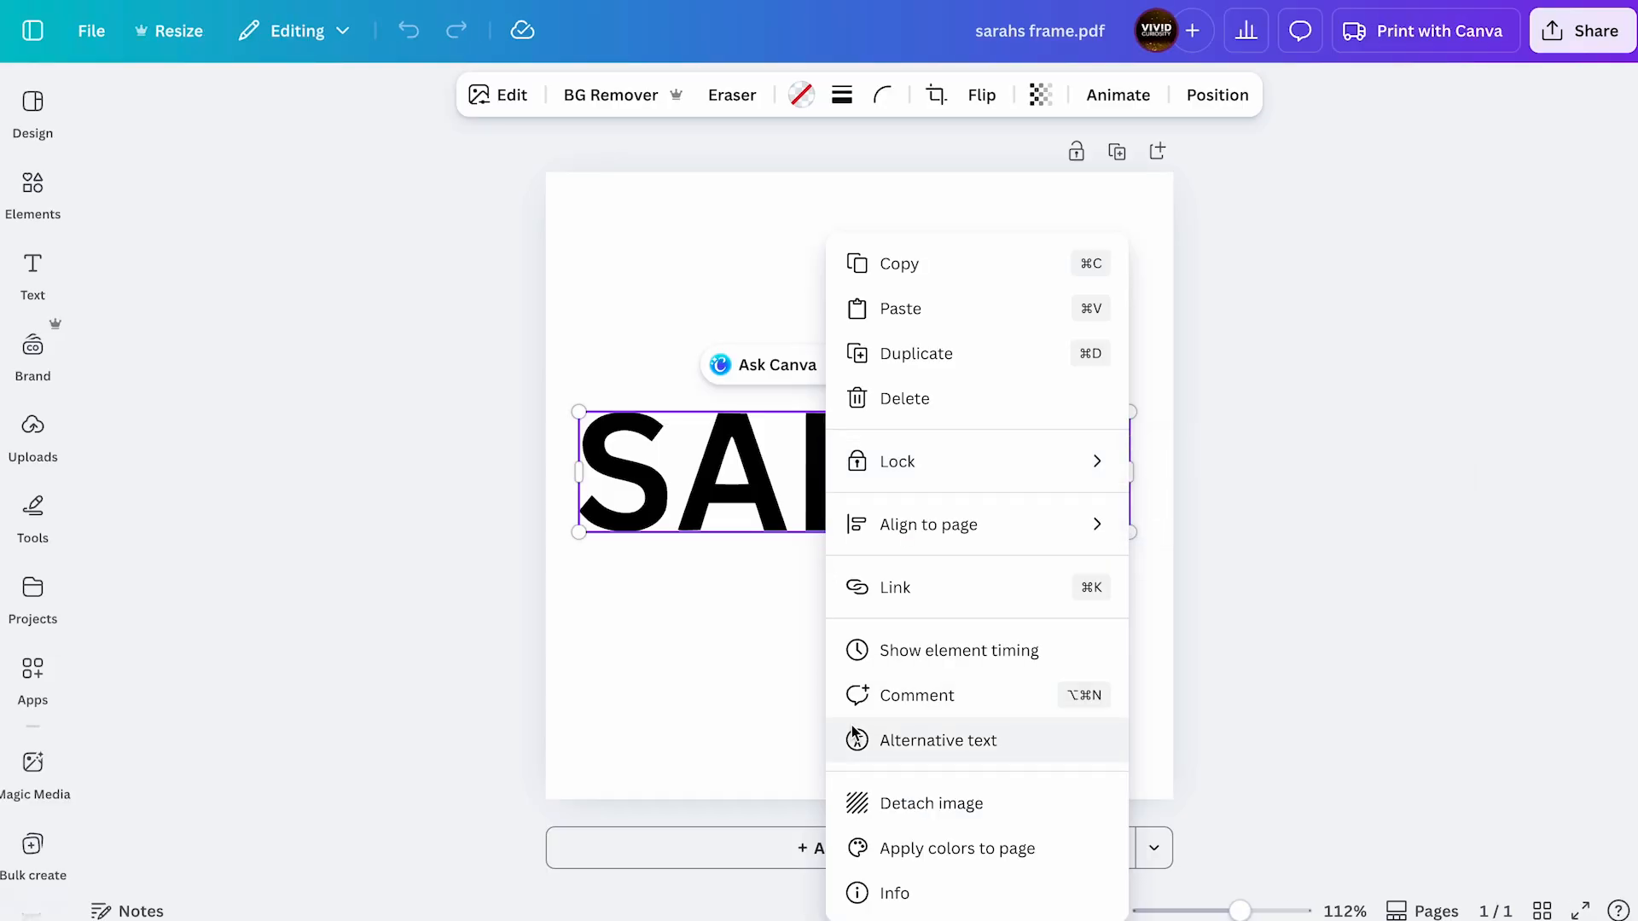
click(876, 801)
Move the name frame to the upper part of the page and fill it with the recently used red fabric texture
drag(991, 498, 979, 300)
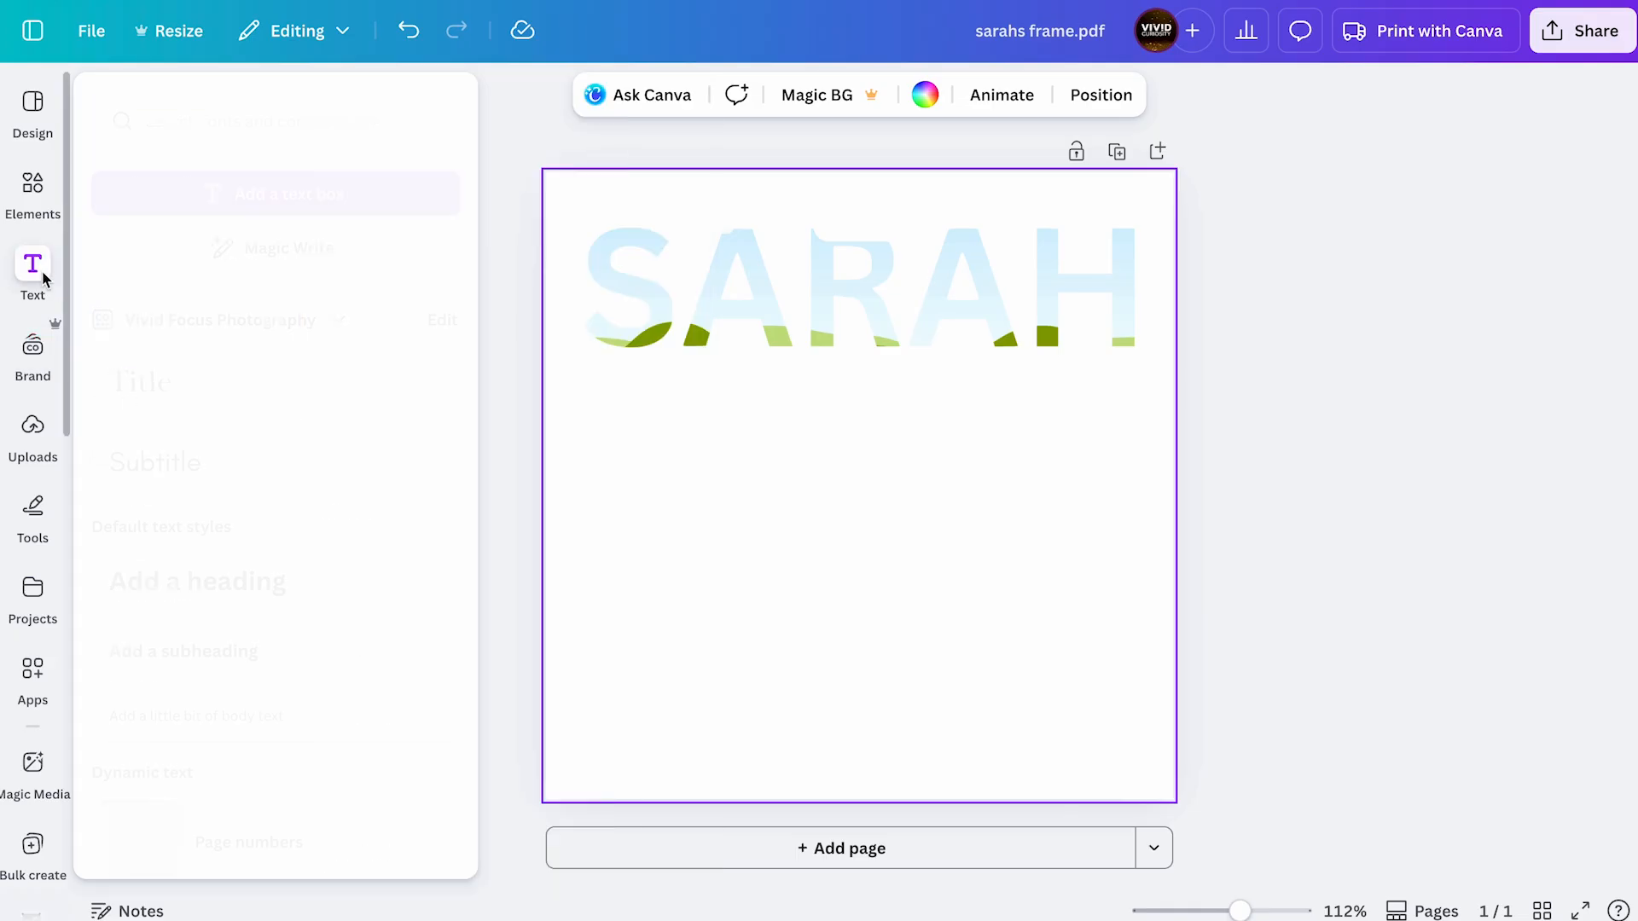
click(46, 187)
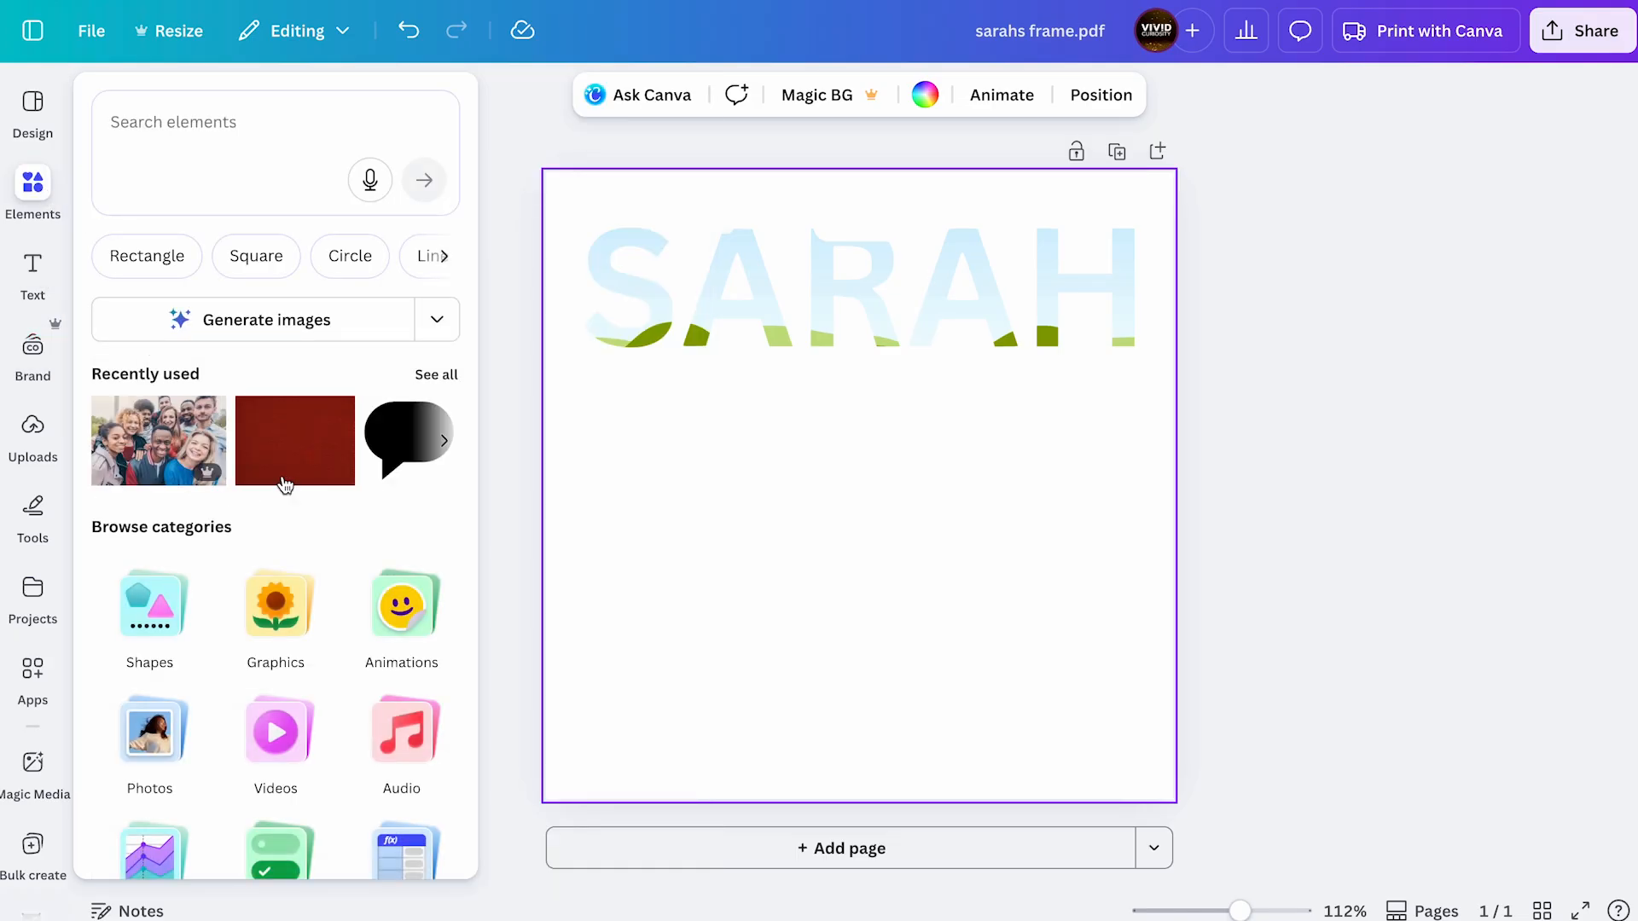
click(286, 469)
drag(785, 515, 776, 332)
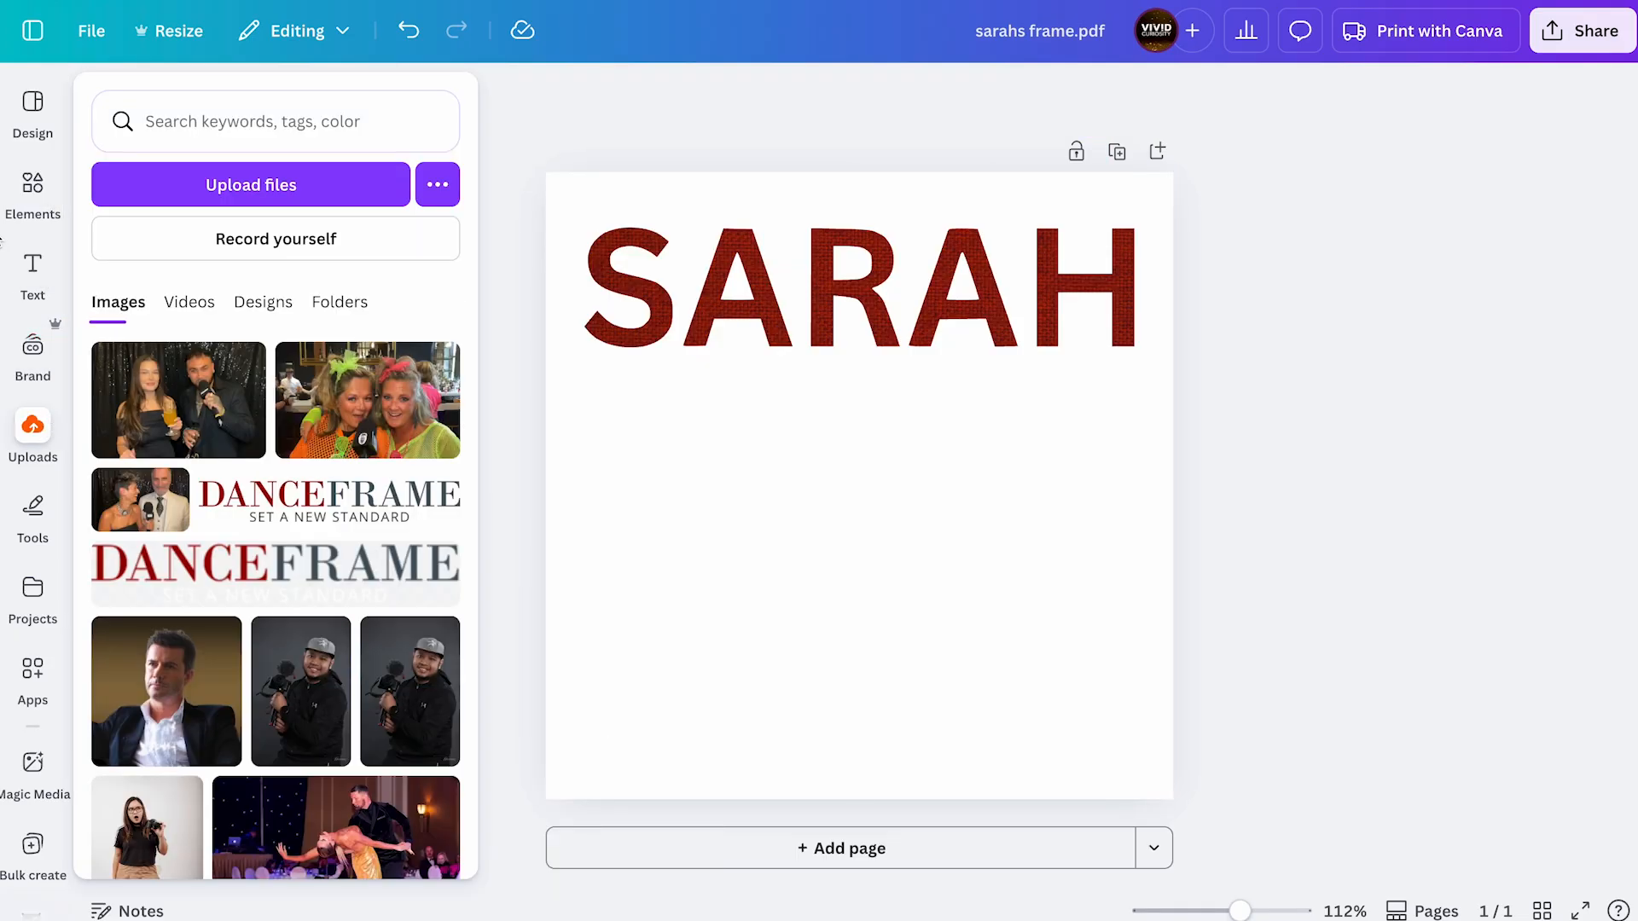
Place the recently used group photo into the name frame
click(12, 198)
click(237, 453)
drag(759, 491, 759, 295)
click(858, 589)
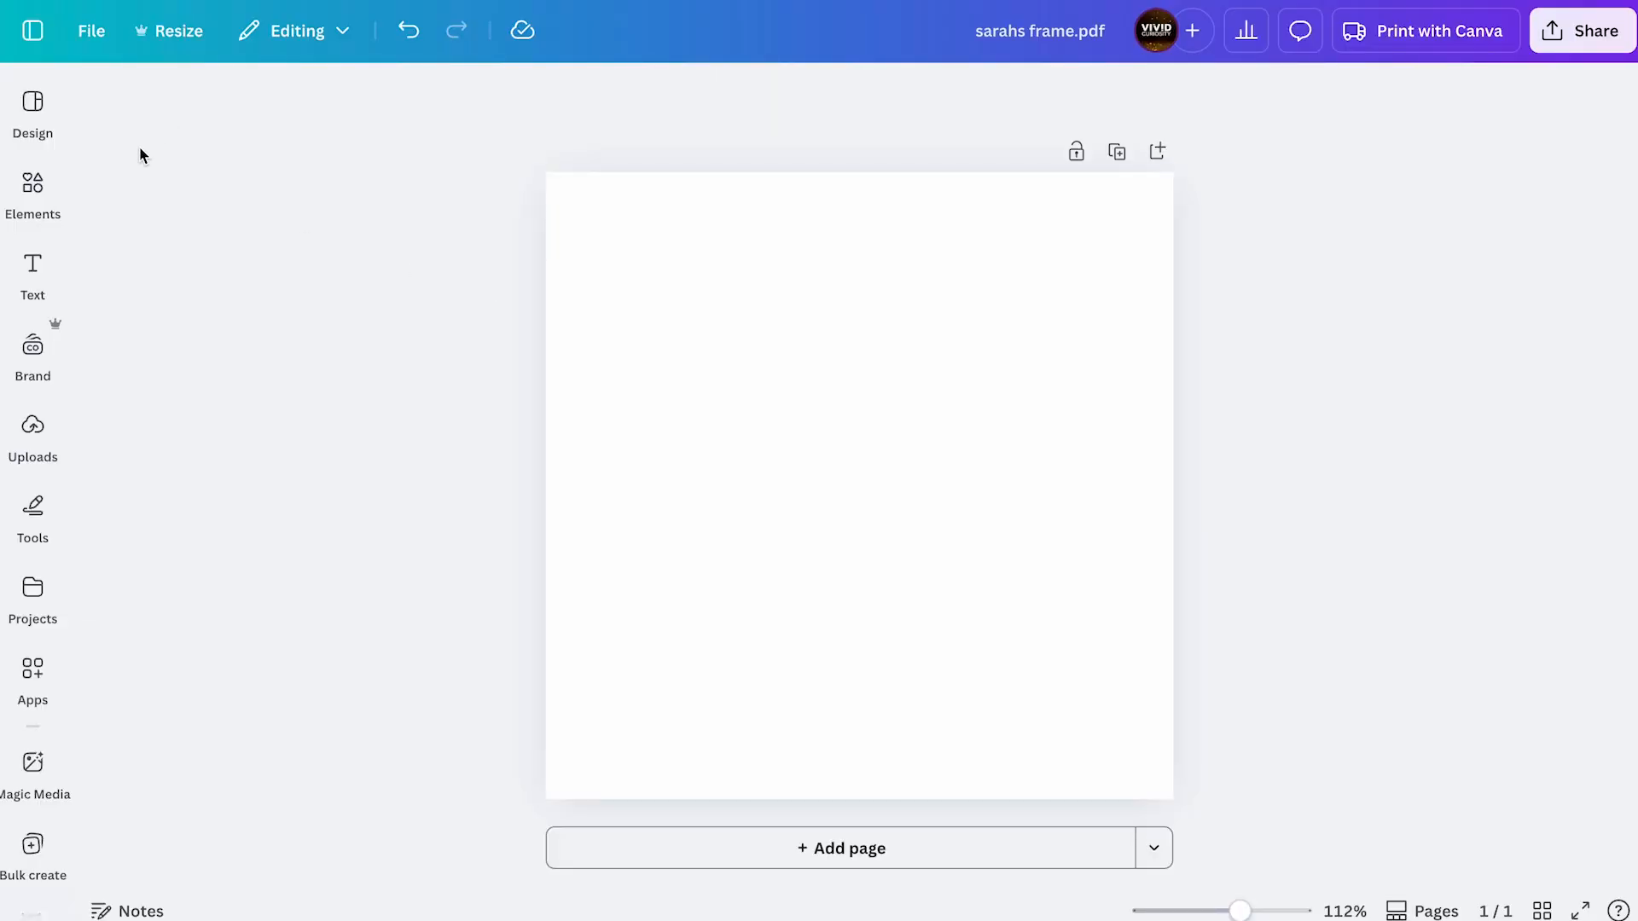
Draw a large irregular blue blob freehand around the middle of the page and download the design as a PNG
click(34, 512)
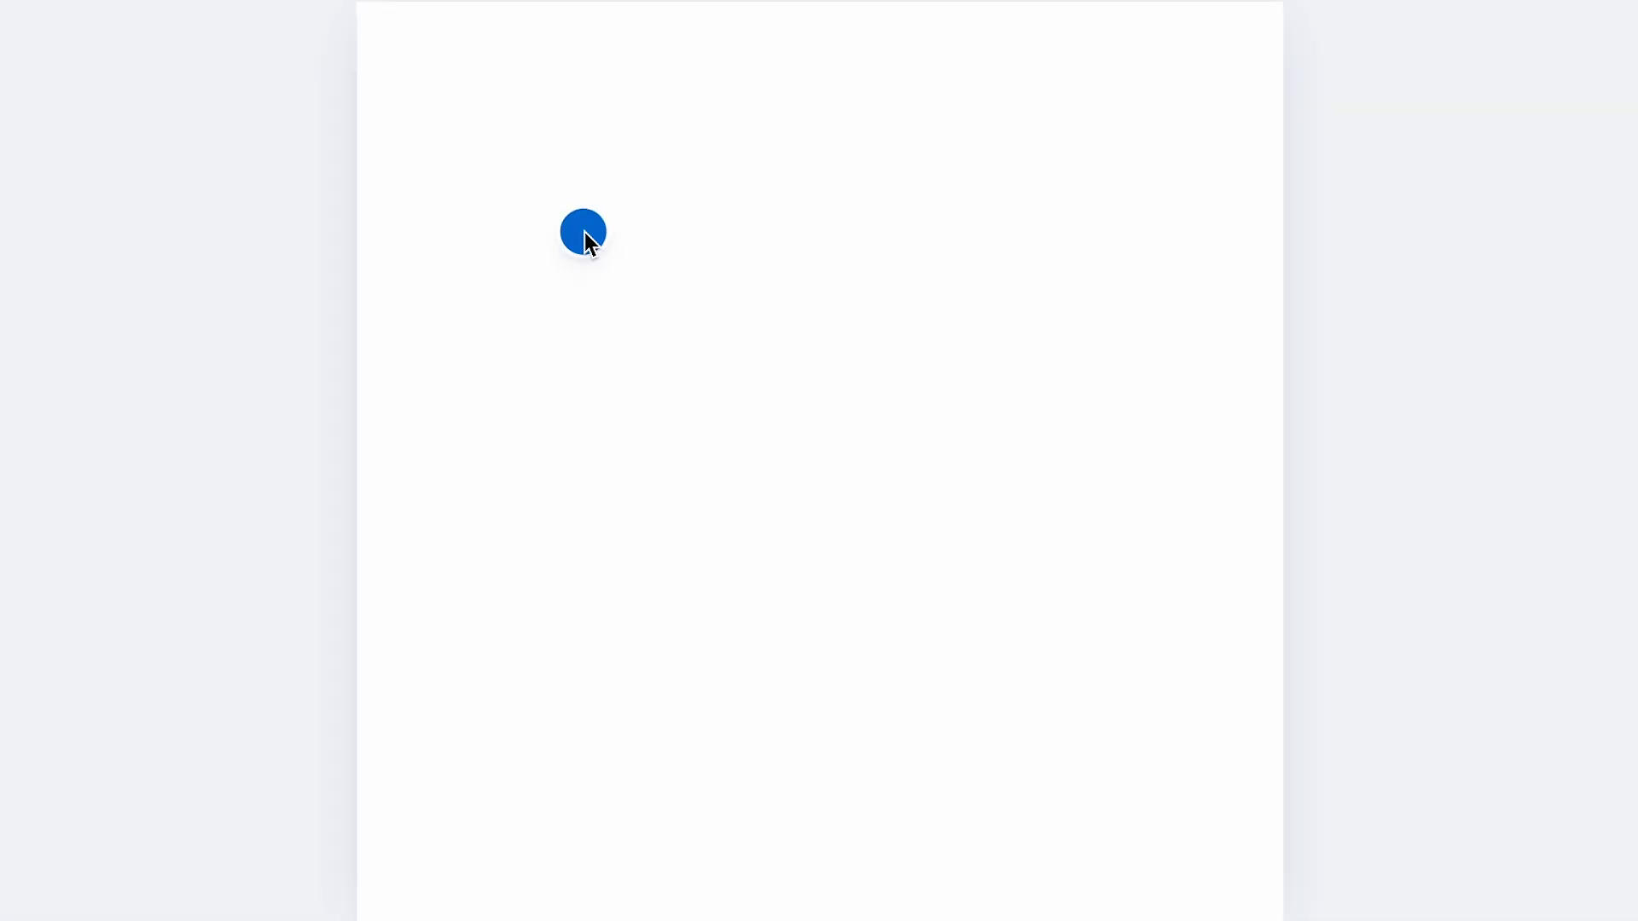
drag(694, 617, 576, 282)
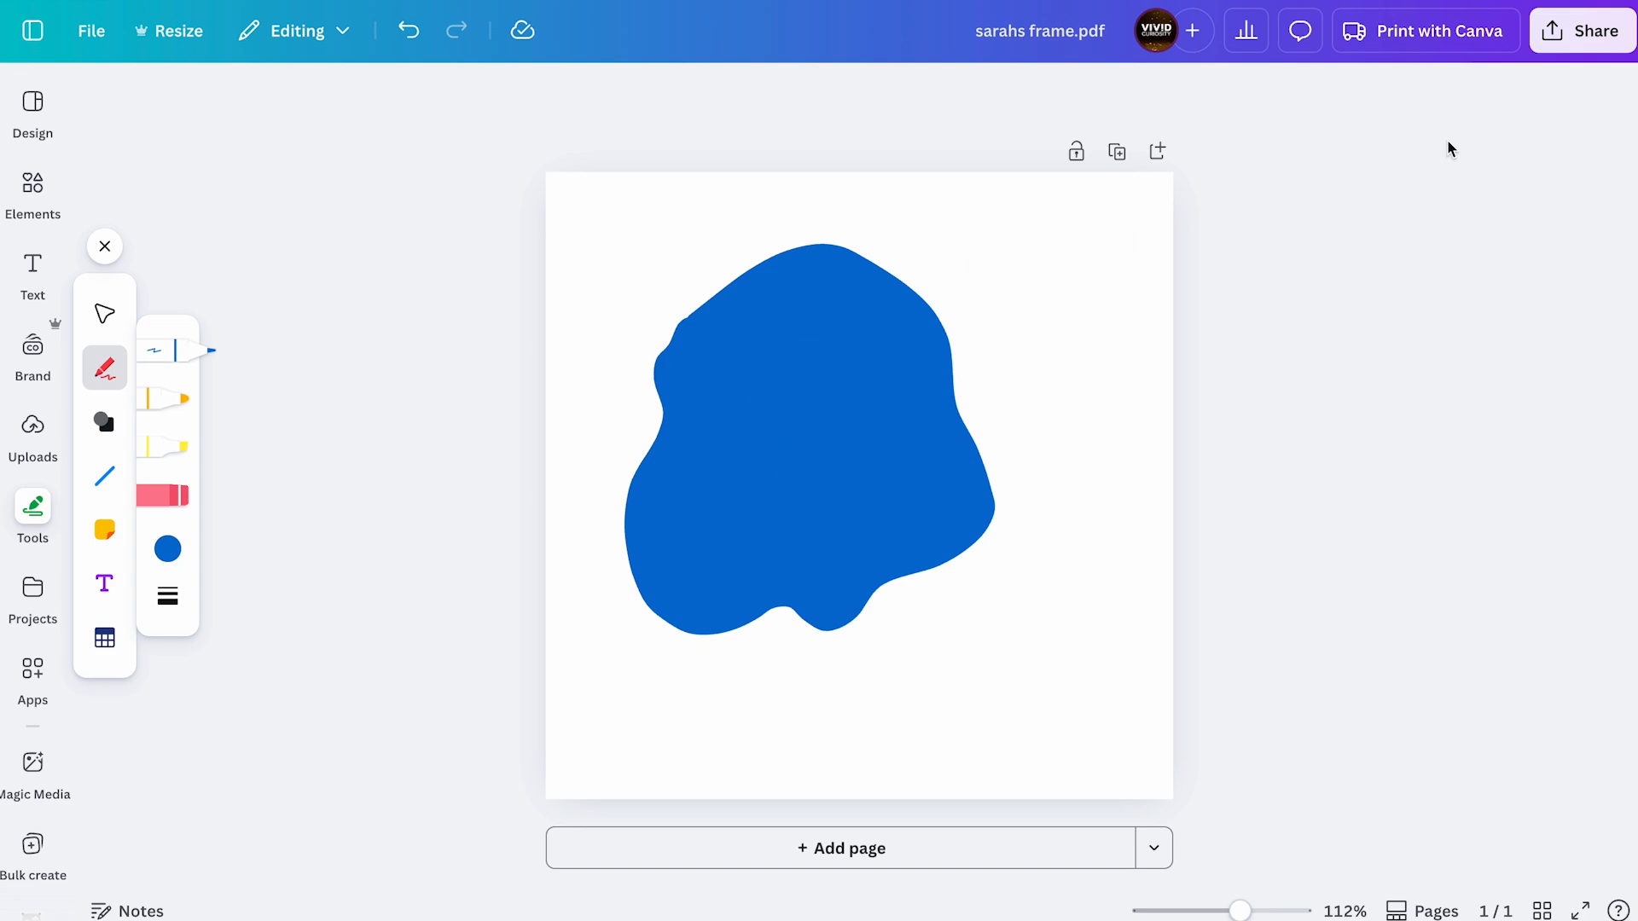
click(1582, 31)
click(1241, 525)
click(1294, 537)
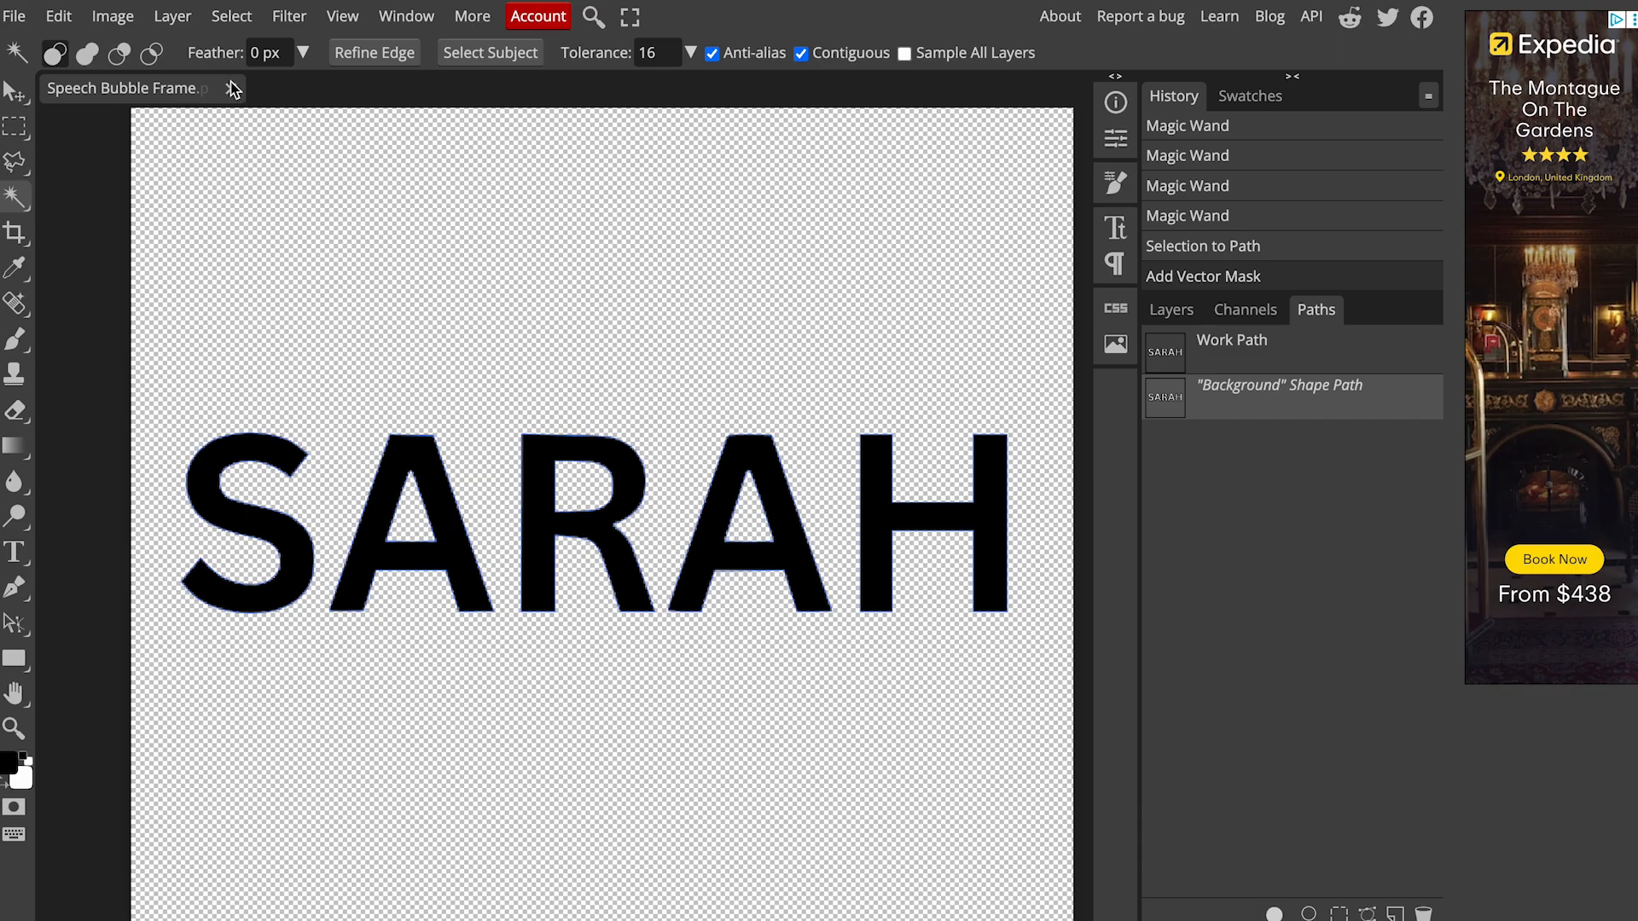
Close the masked name document in Photopea and open the downloaded blob PNG
click(232, 89)
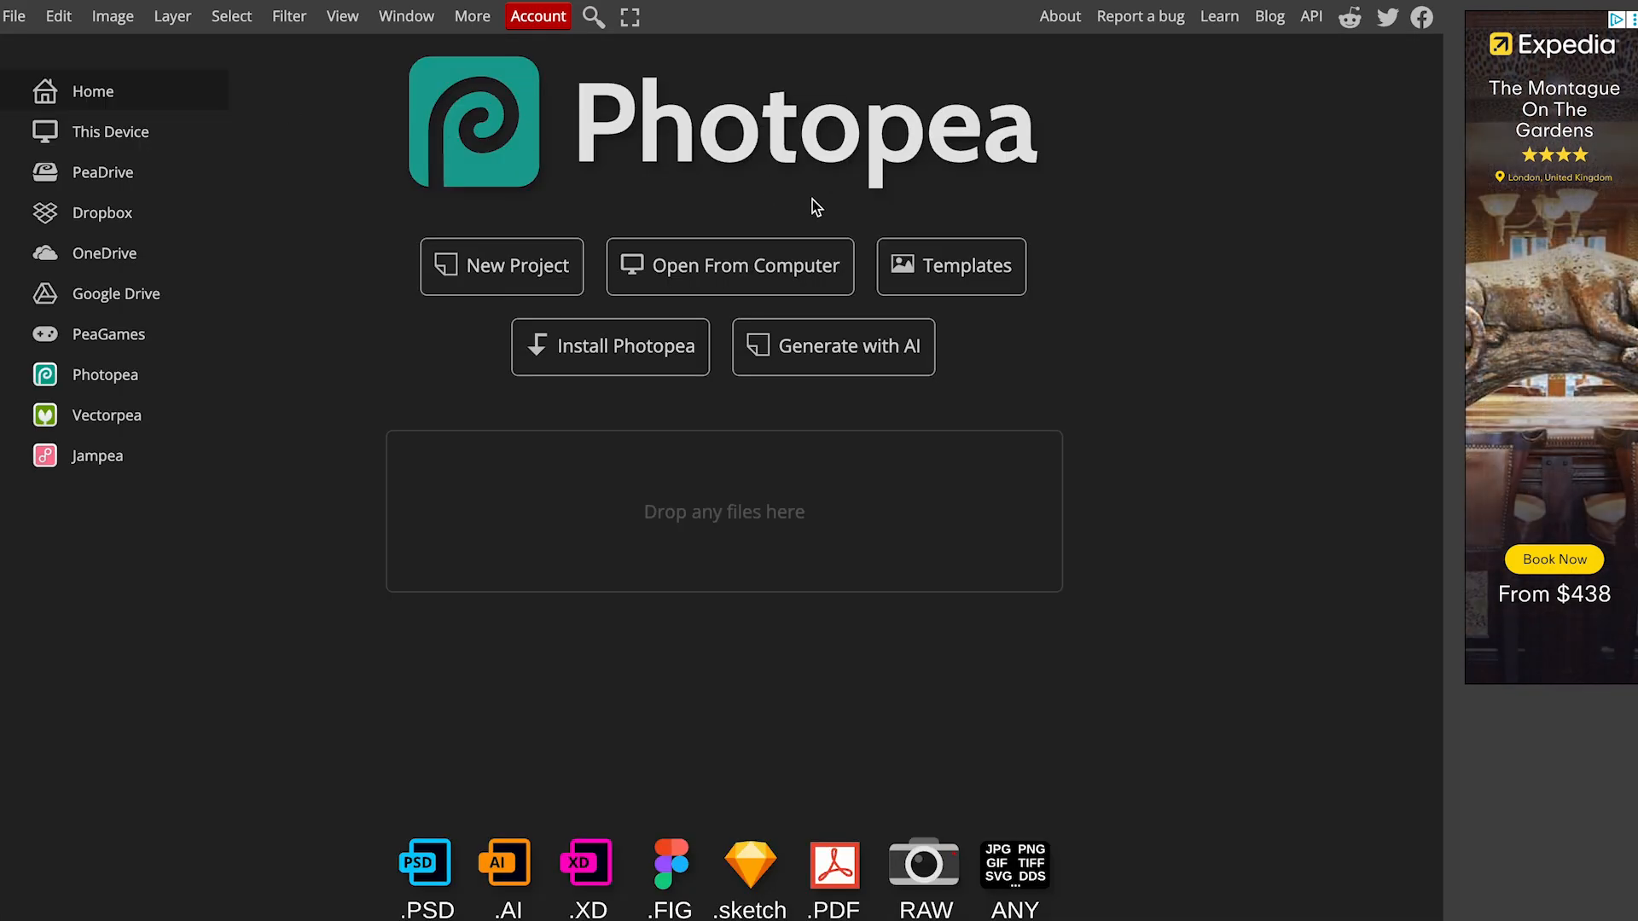
drag(1237, 75, 914, 509)
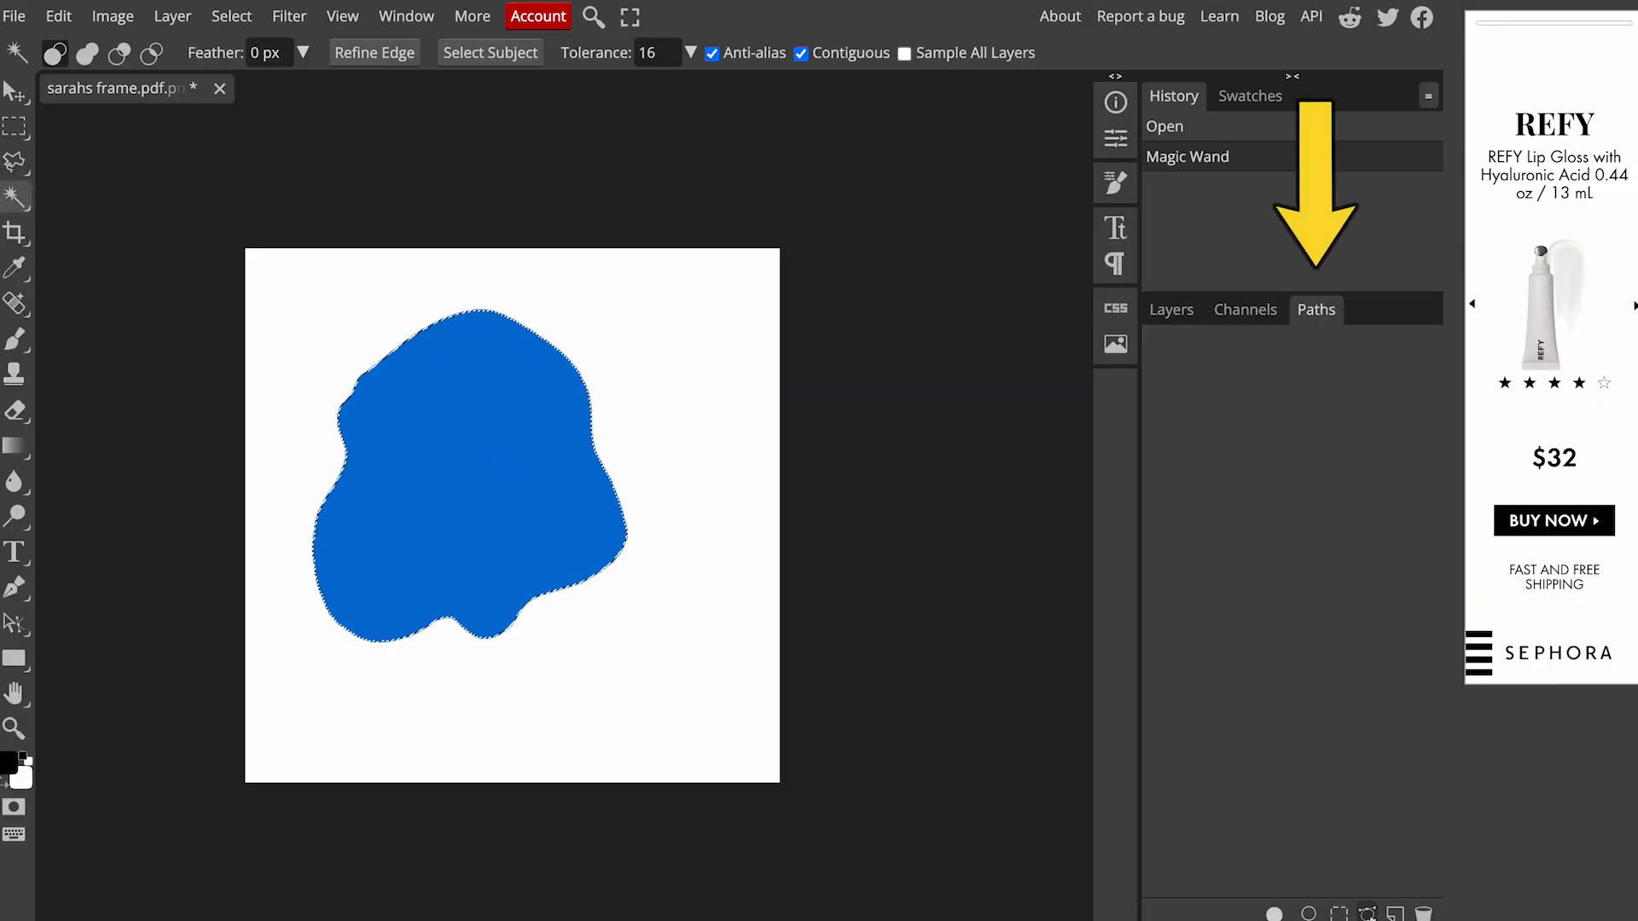
Convert the blob selection to a work path and use it as a vector mask on the layer
click(1369, 915)
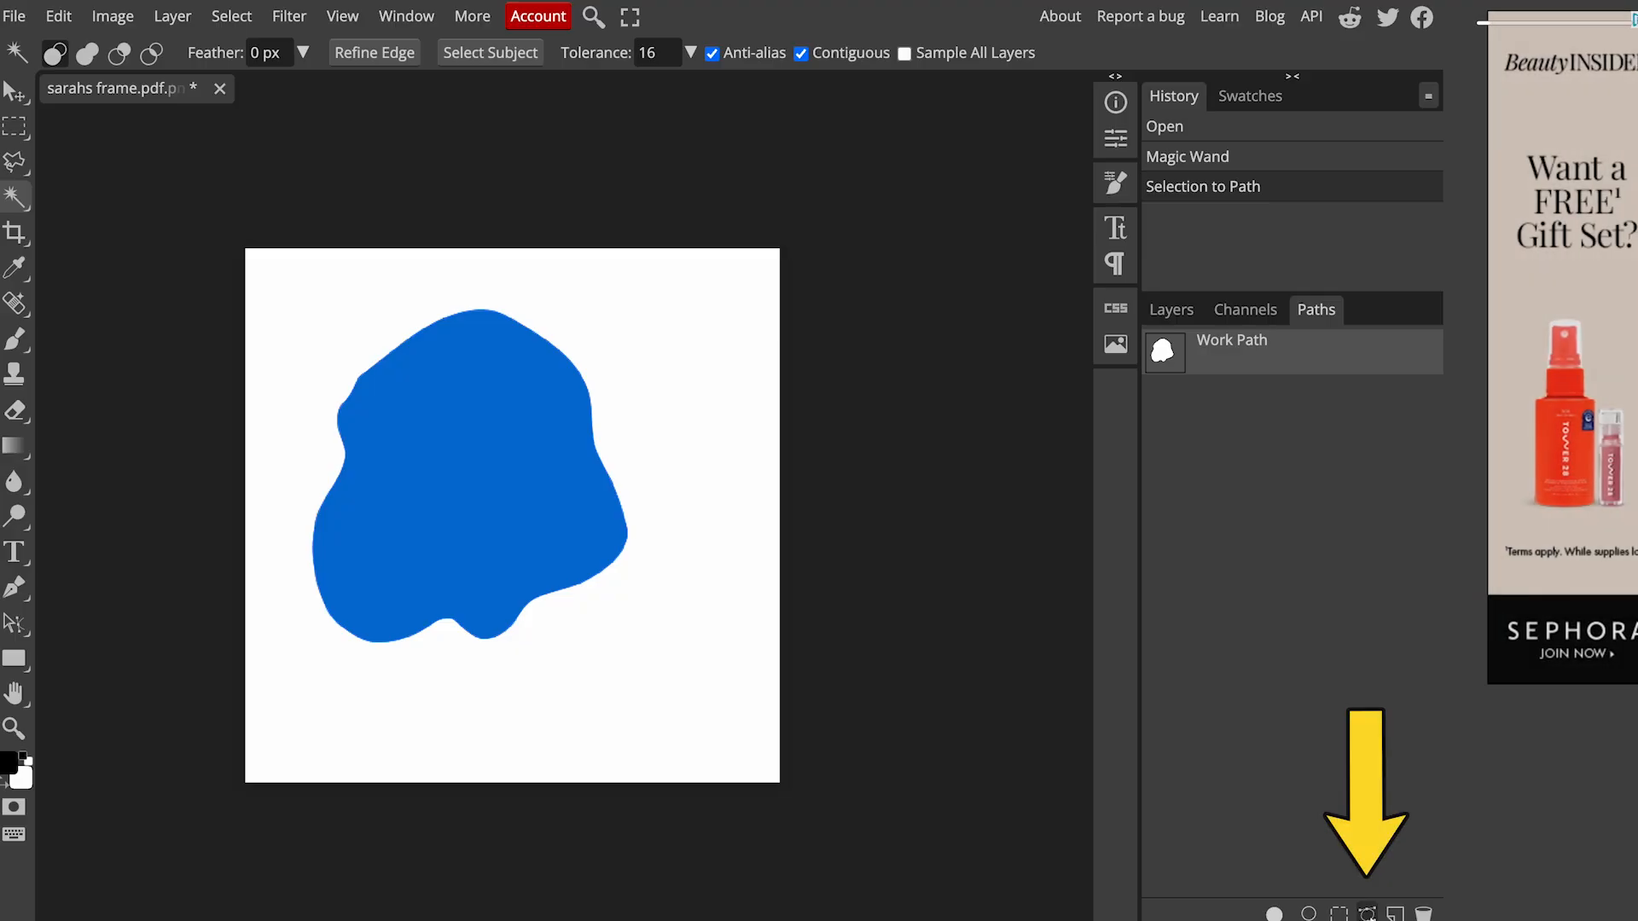
click(174, 19)
mouse_move(264, 402)
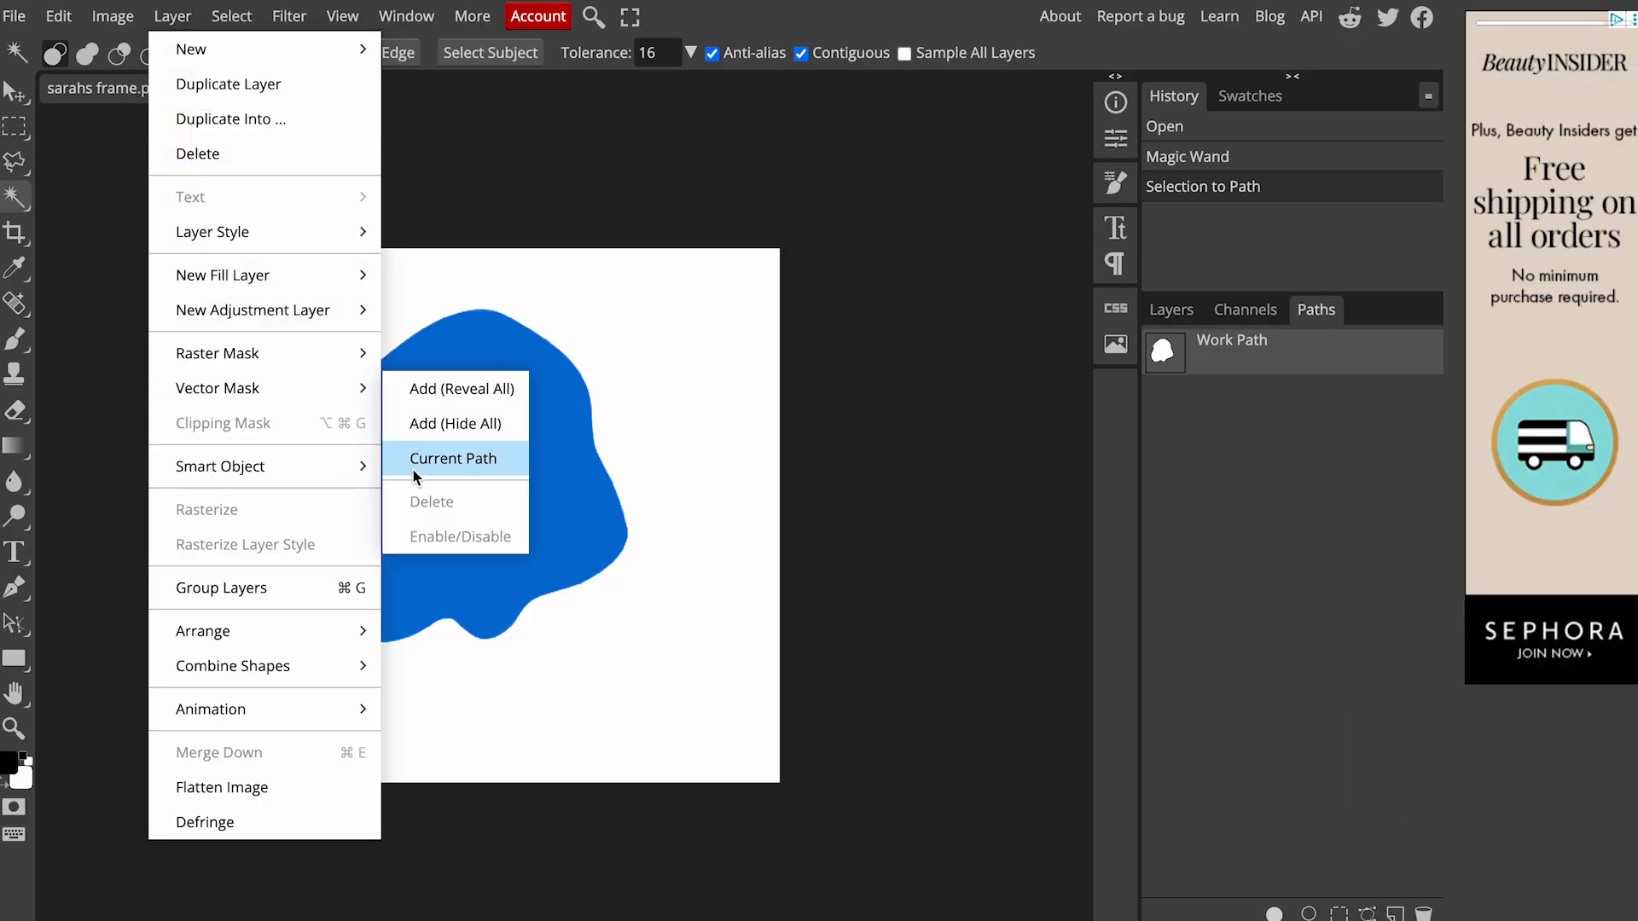
click(452, 458)
Export the masked blob as a PDF named "blob frame"
click(15, 17)
mouse_move(118, 352)
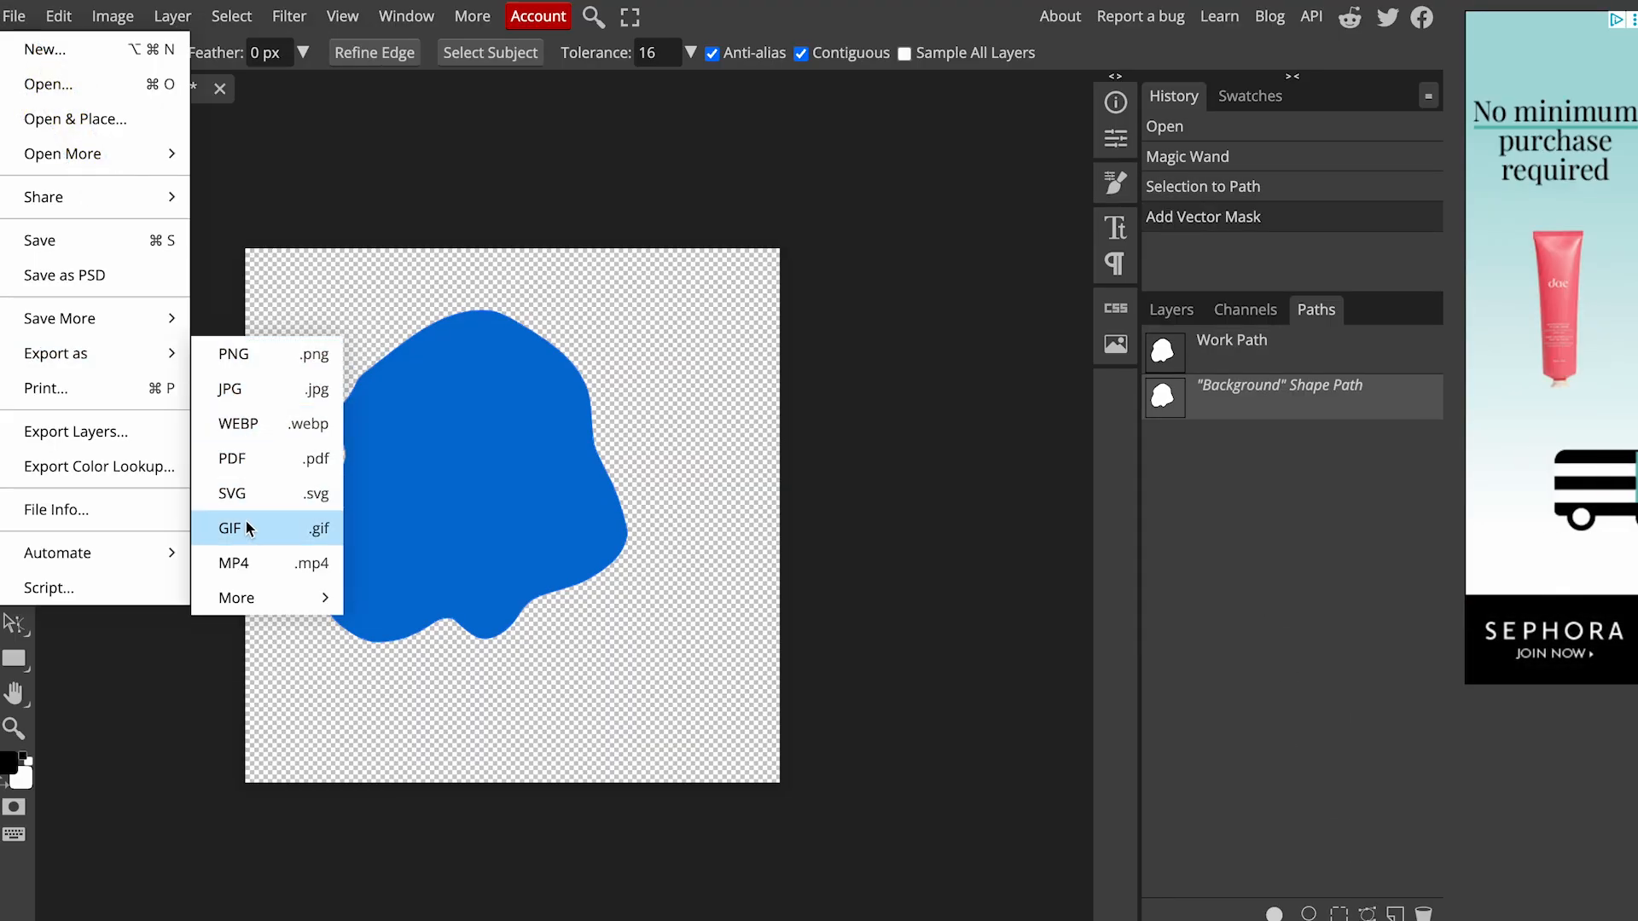
click(246, 459)
double_click(831, 222)
text(blob frame)
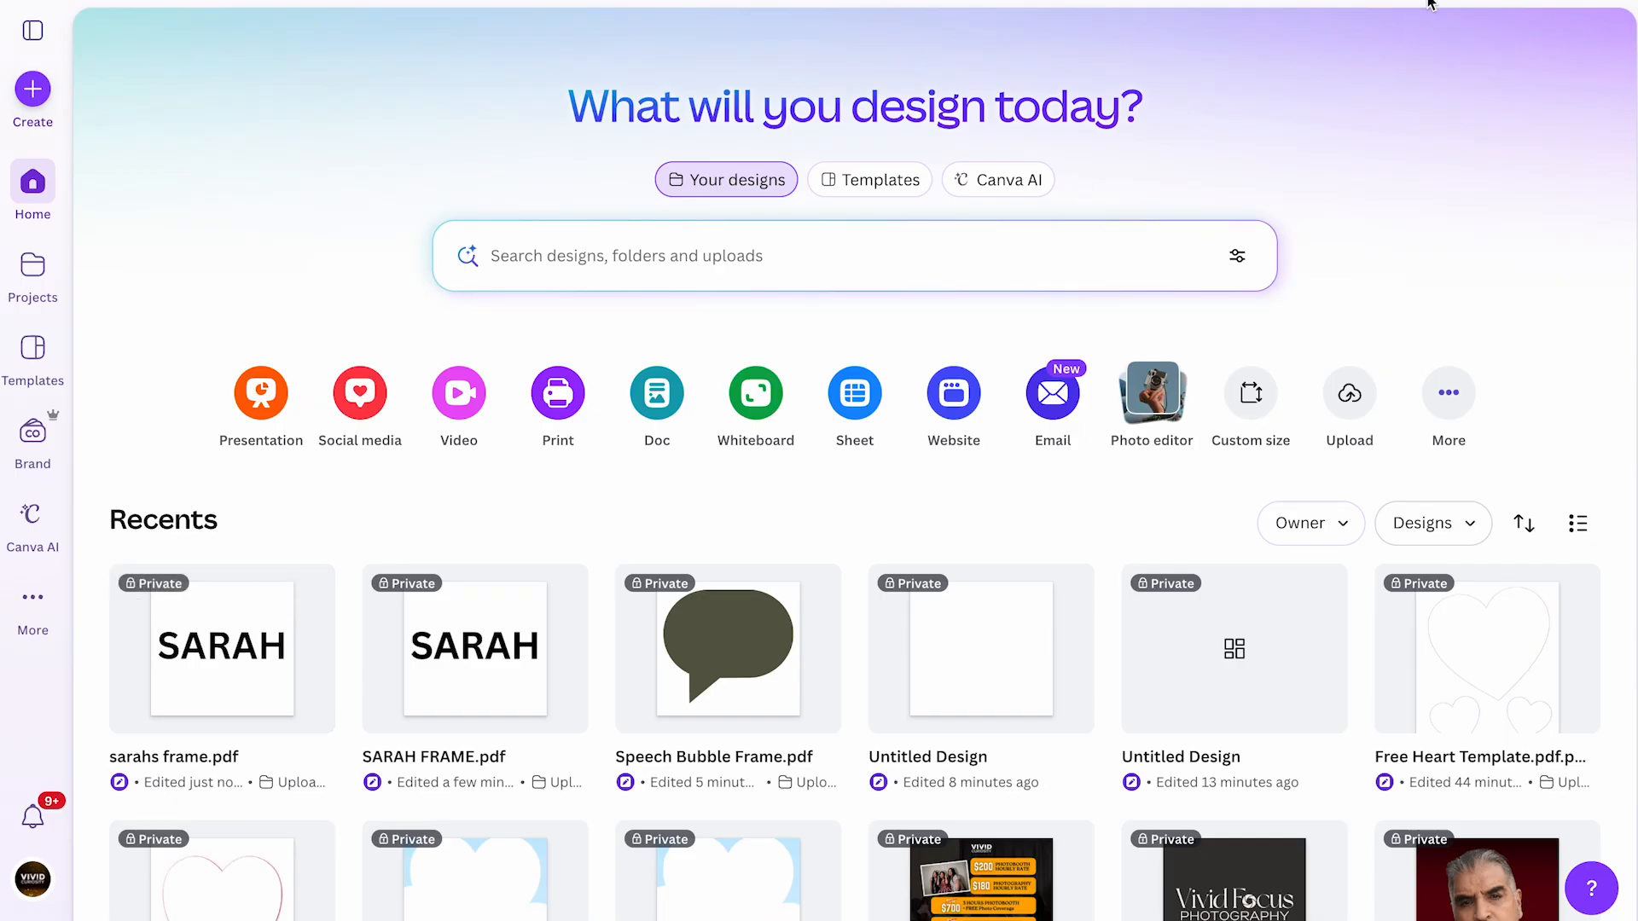
Upload blob frame.pdf from the recent downloads to Canva, open it, and detach the image from the blob shape
click(1433, 3)
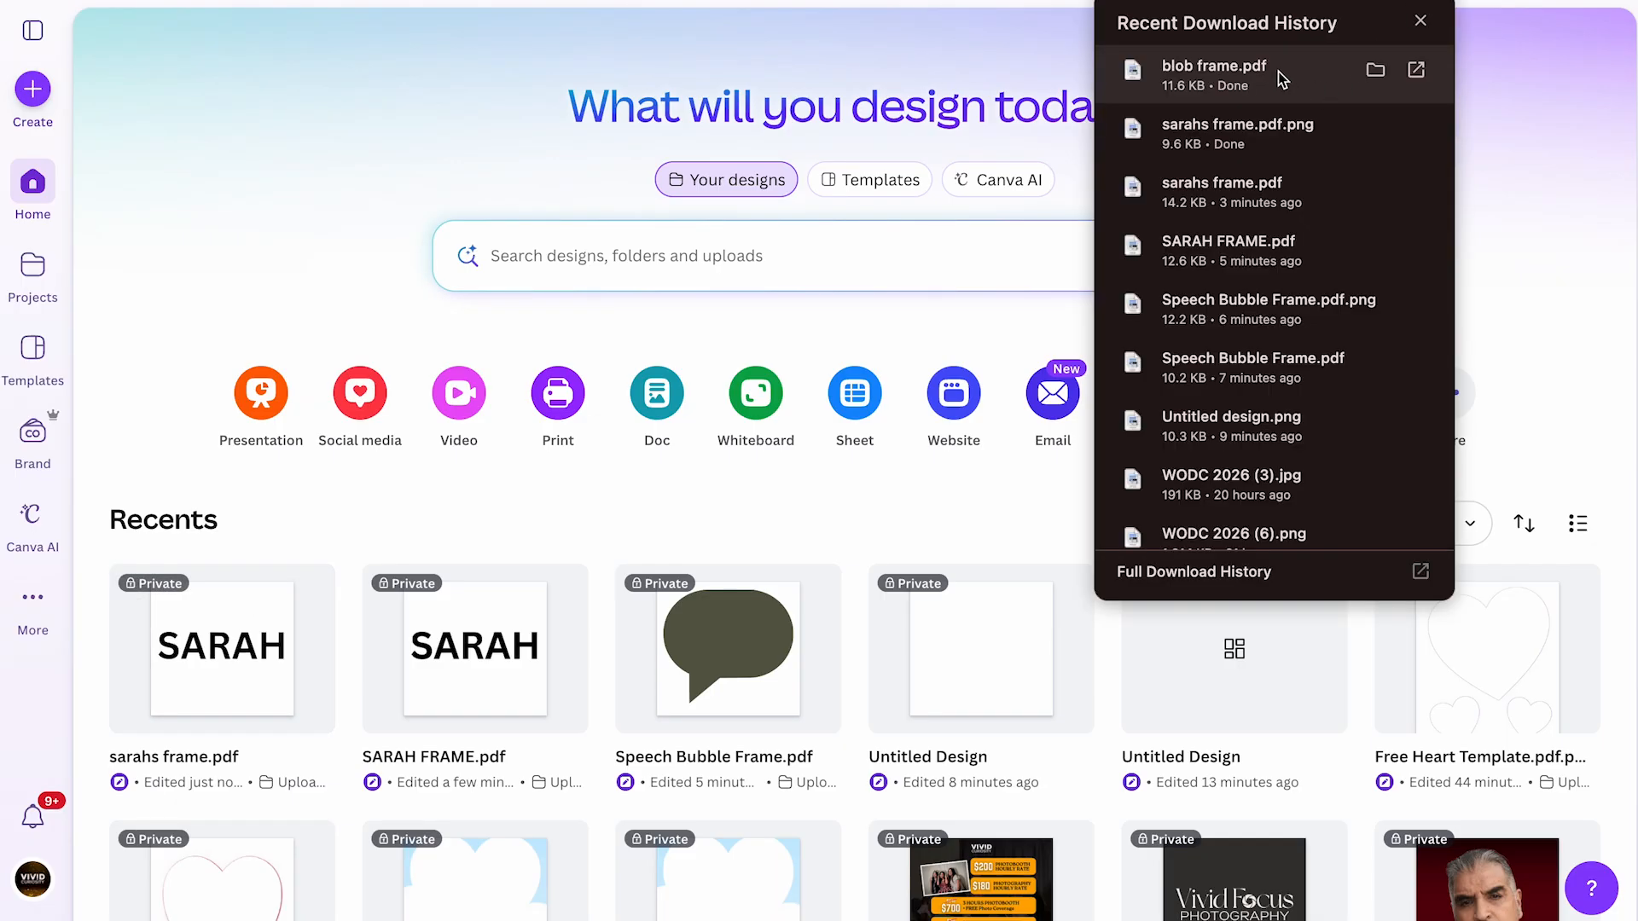
drag(1282, 75, 424, 642)
click(267, 662)
click(819, 381)
right_click(818, 380)
click(906, 803)
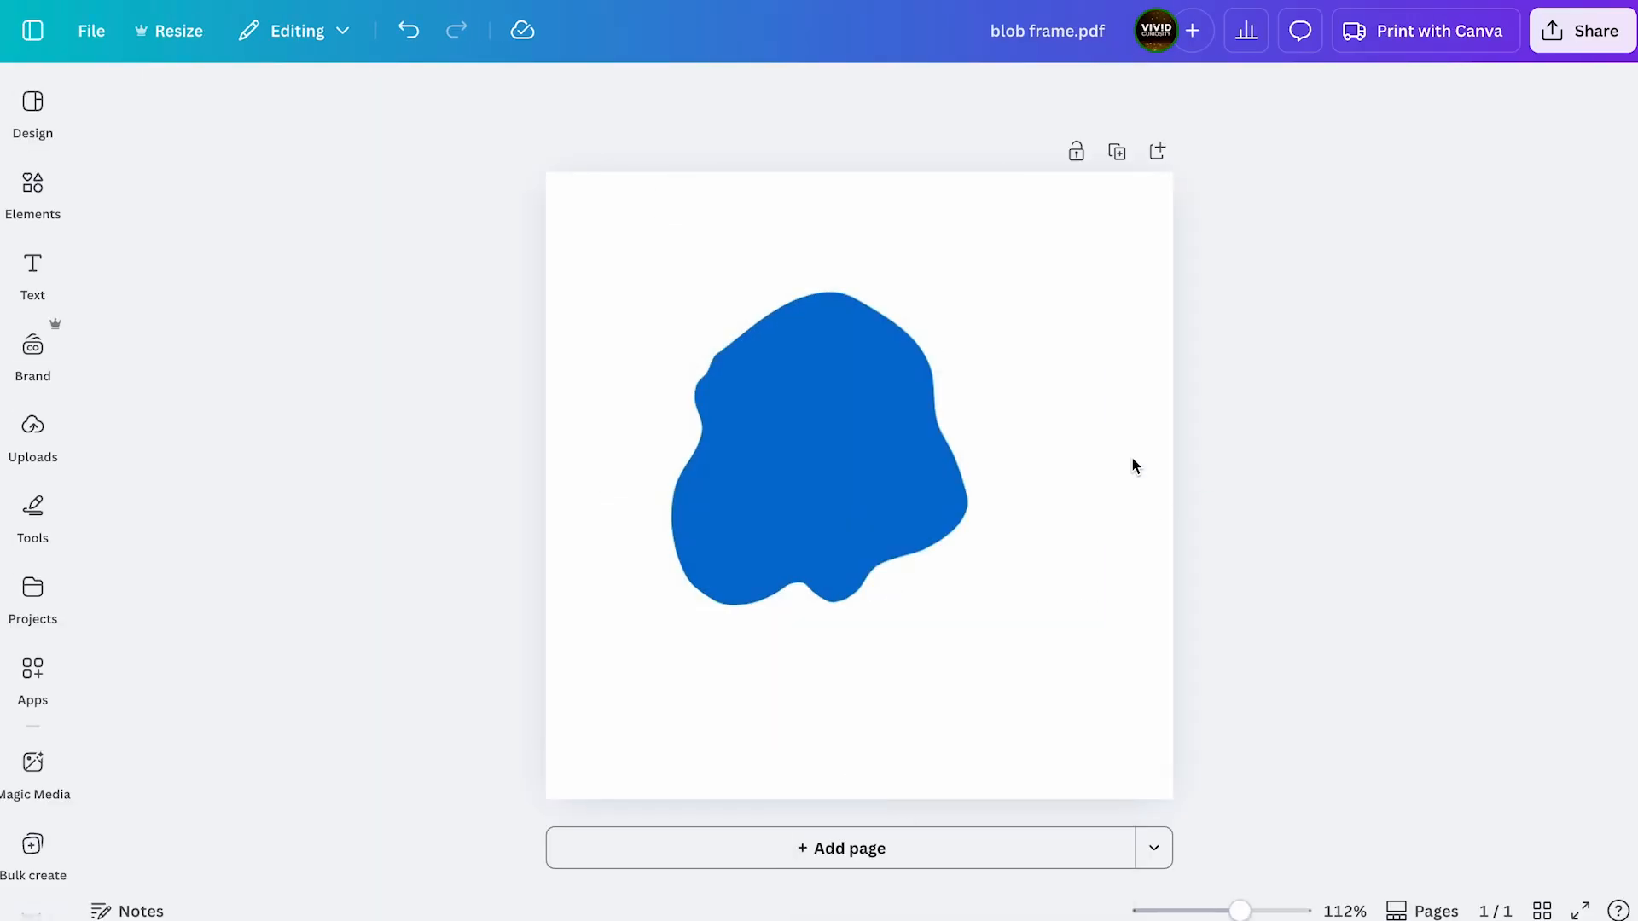
Fill the blob frame with the recently used group photo and resize the frame from its lower-right corner
click(33, 191)
click(157, 439)
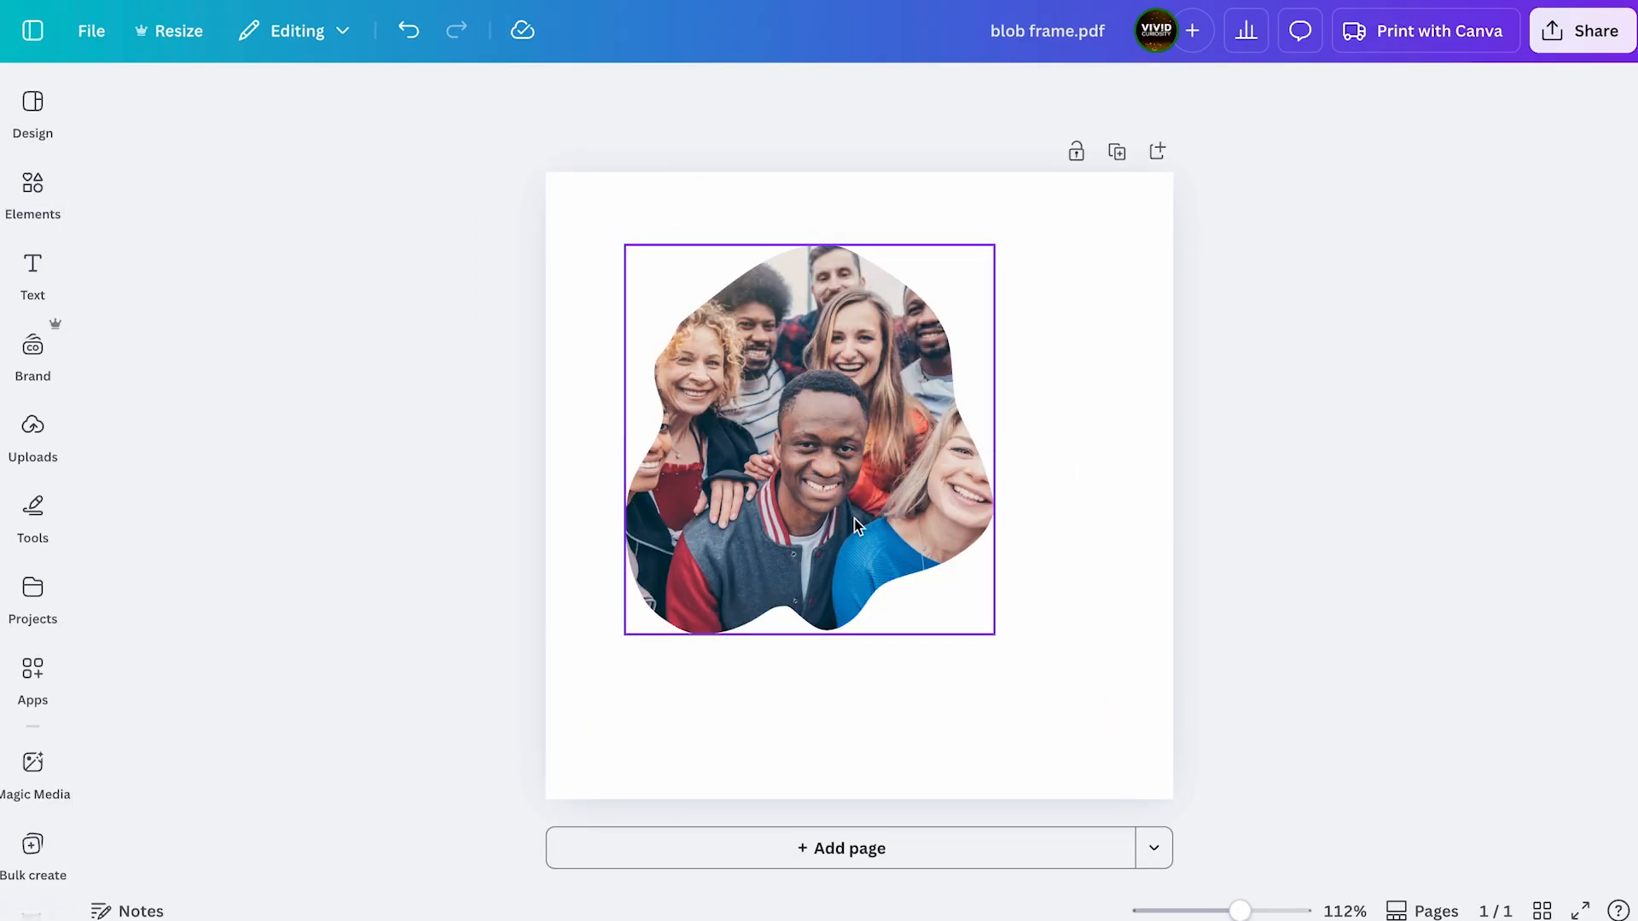
click(858, 526)
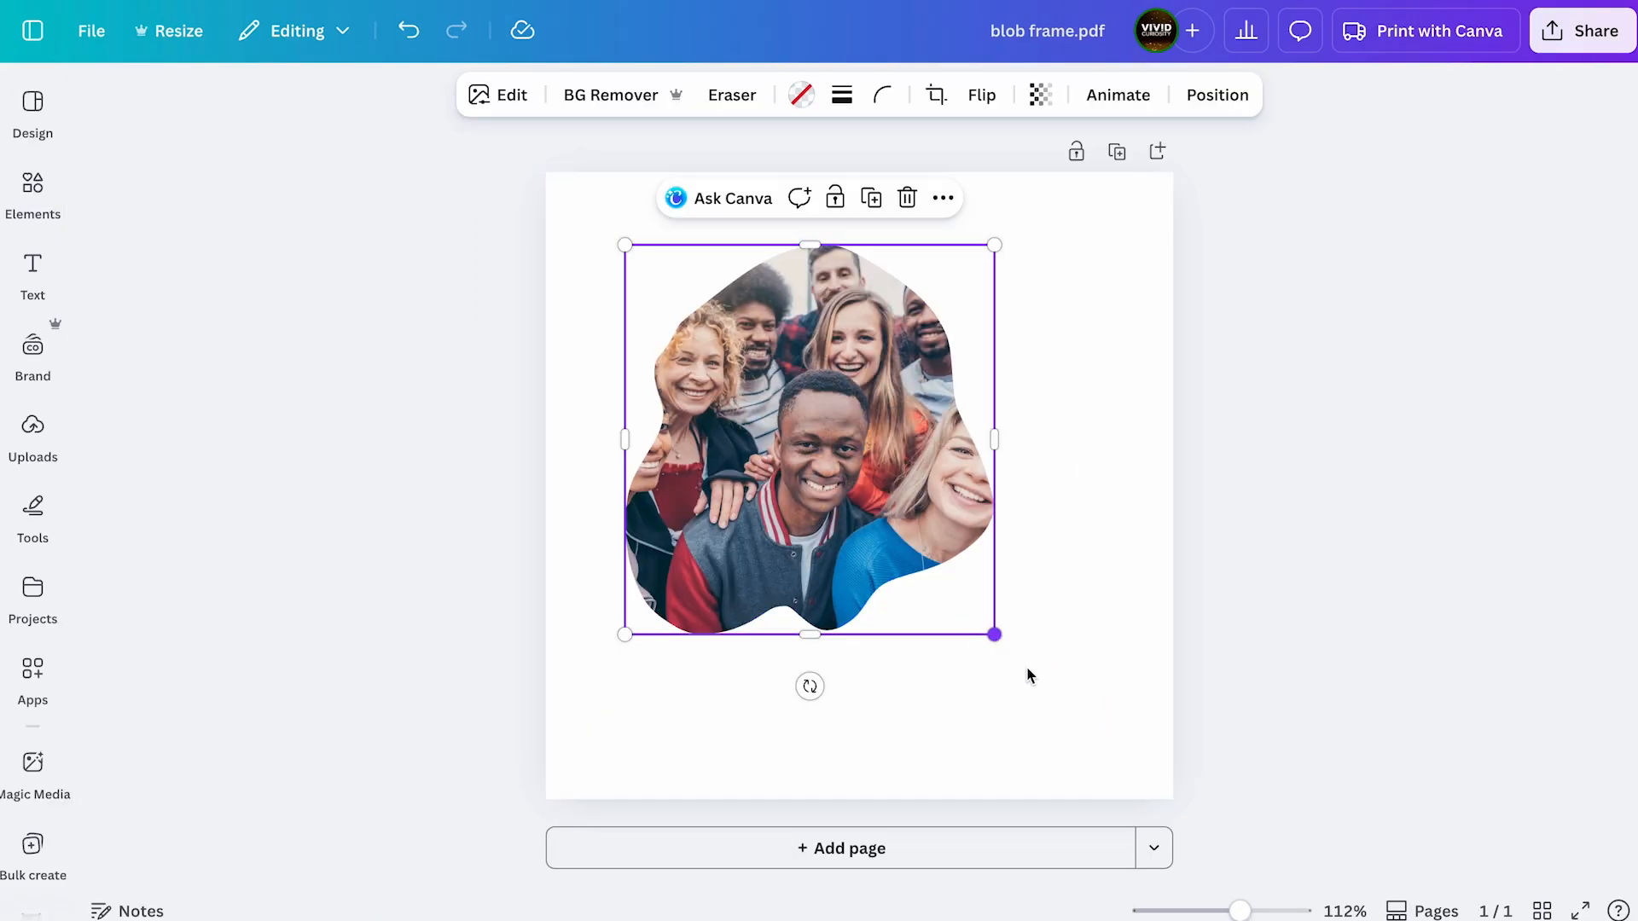
drag(990, 632, 1137, 782)
drag(1012, 669, 987, 626)
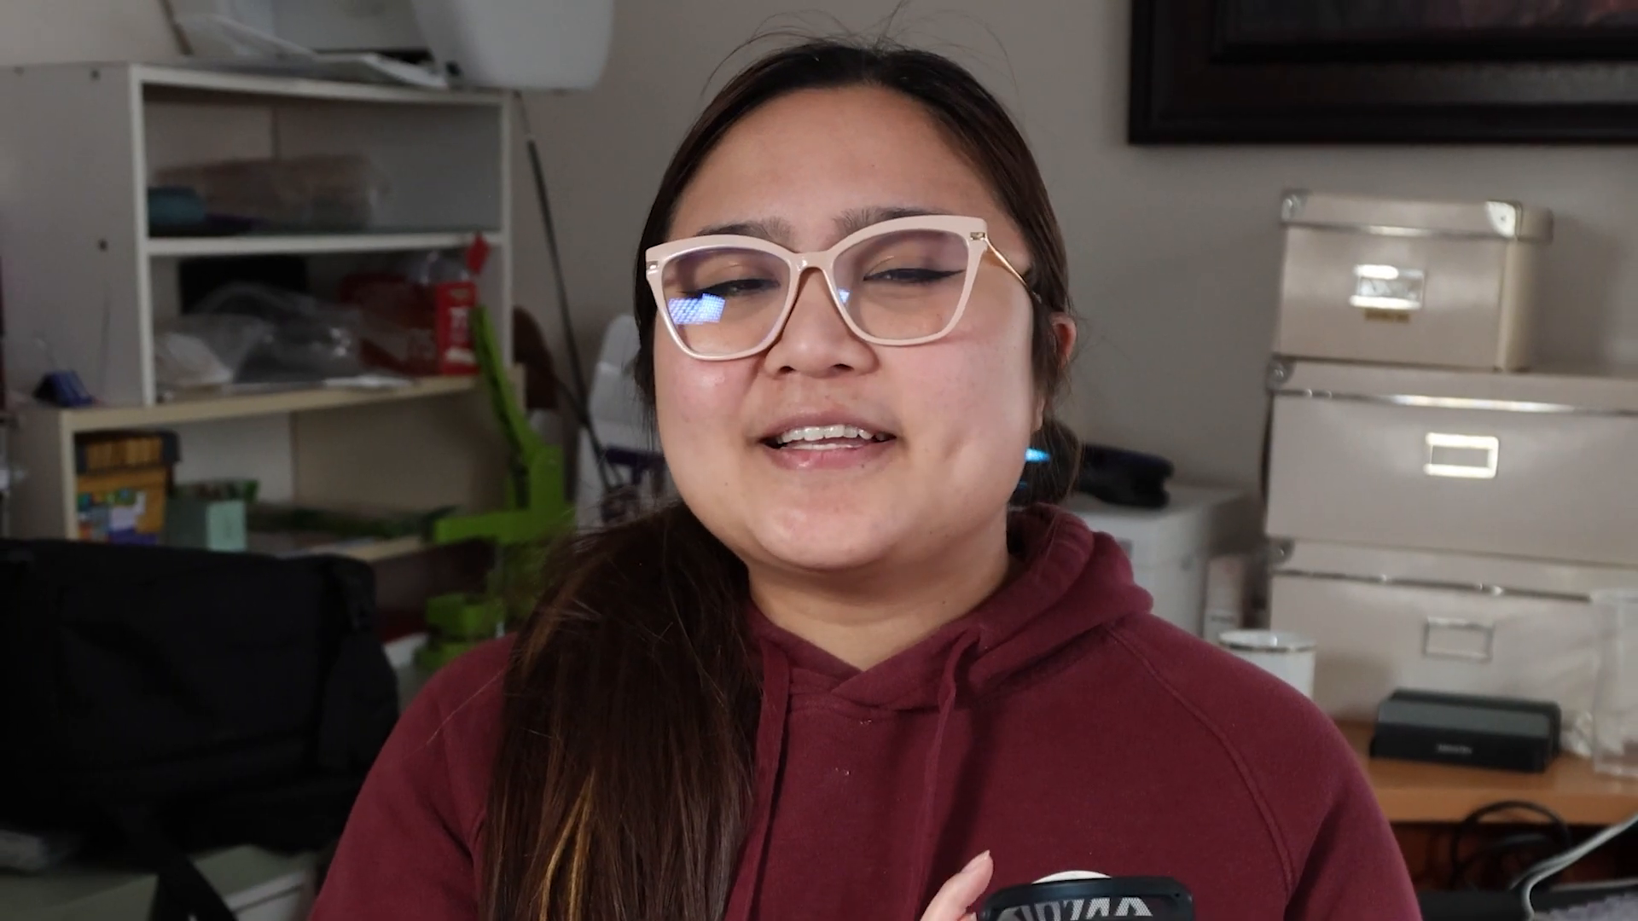